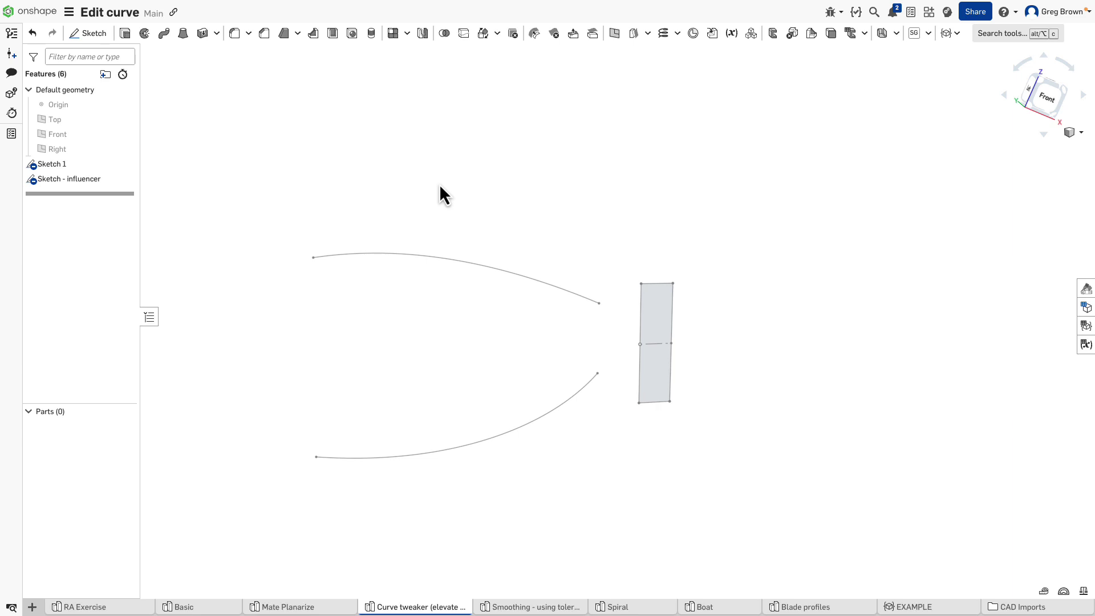
Step: Examine the two open curves of Sketch 1 and the rectangle of the influencer sketch
{"action": "right_click_drag", "start_coordinate": [440, 187], "coordinate": [589, 327]}
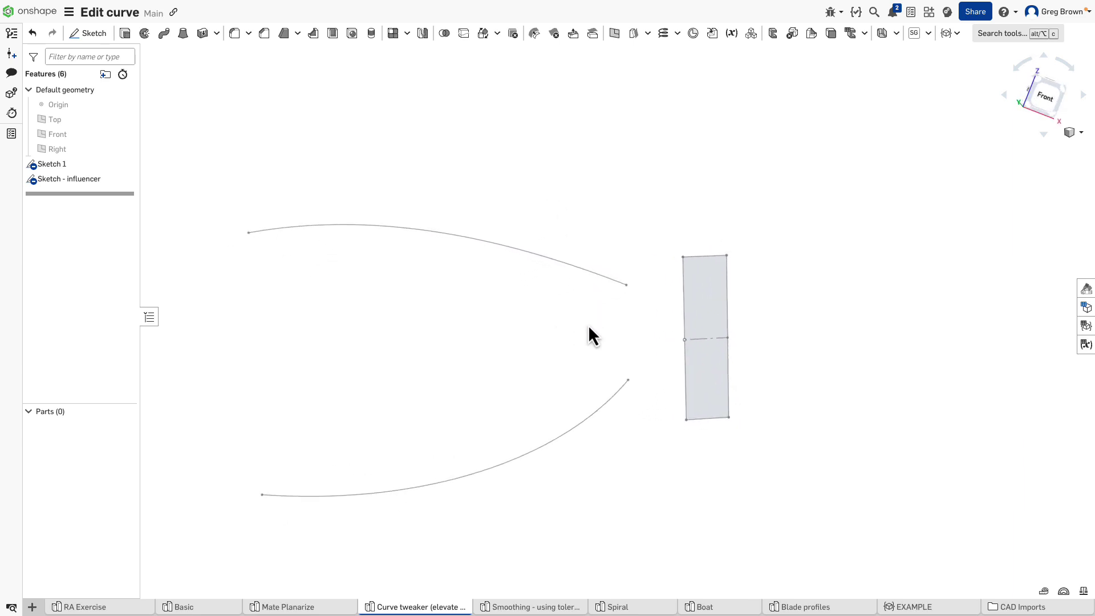
{"action": "middle_click_drag", "start_coordinate": [567, 322], "coordinate": [562, 308]}
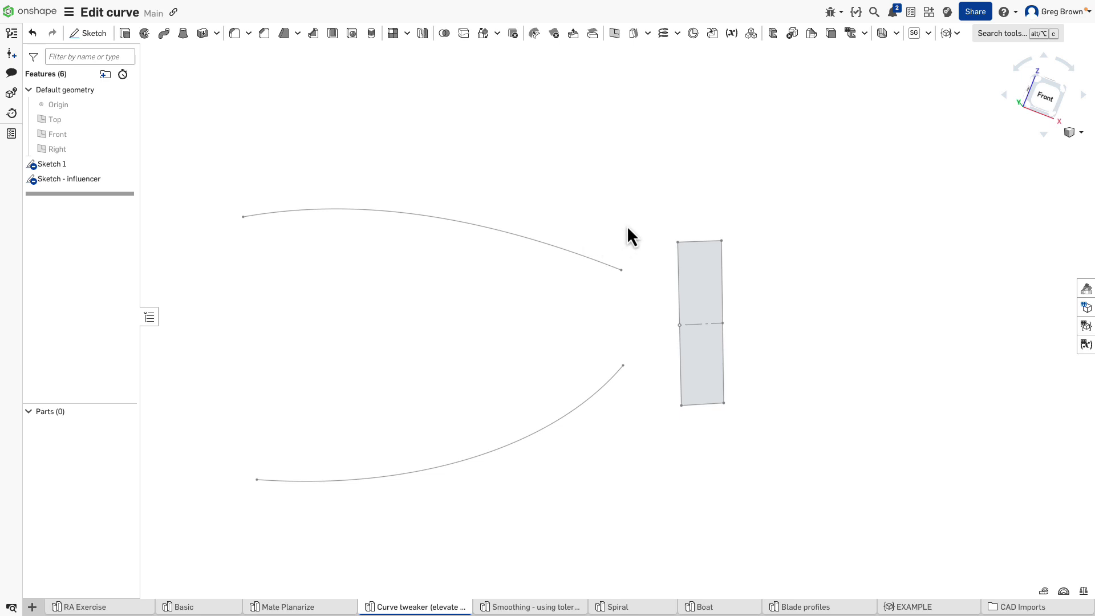
{"action": "right_click_drag", "start_coordinate": [628, 227], "coordinate": [631, 232]}
{"action": "left_click", "coordinate": [617, 372]}
{"action": "left_click", "coordinate": [675, 367]}
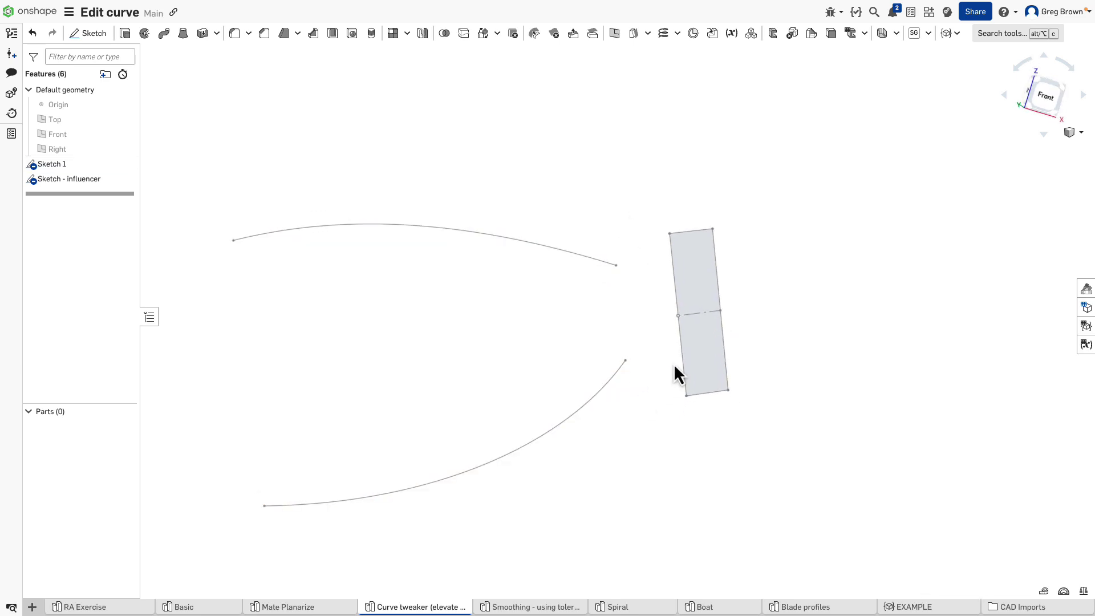
{"action": "left_click", "coordinate": [680, 366]}
{"action": "right_click_drag", "start_coordinate": [764, 336], "coordinate": [763, 341]}
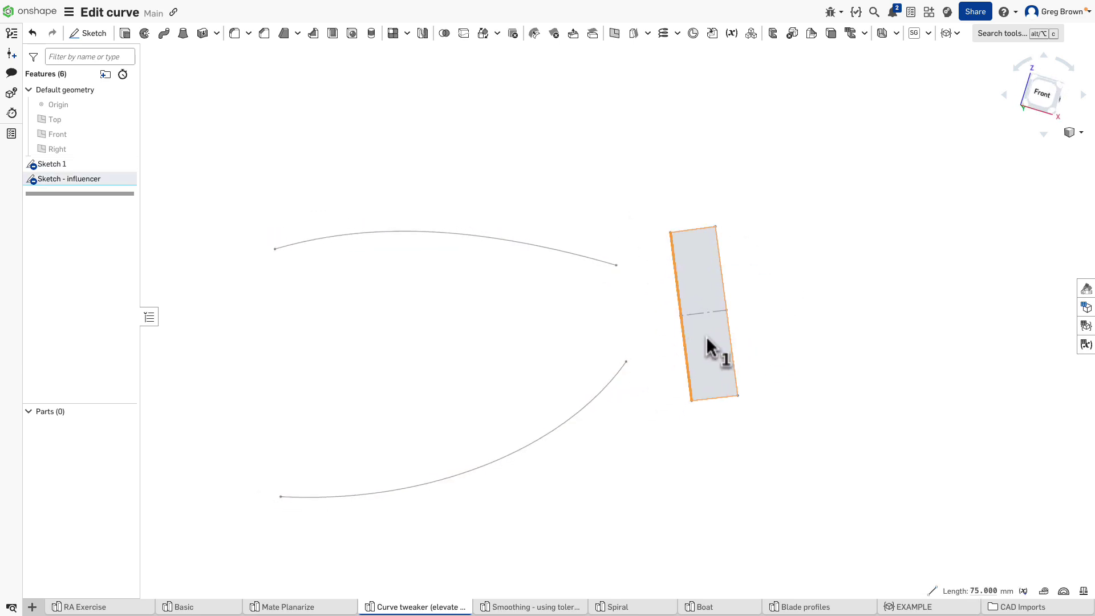
{"action": "left_click", "coordinate": [706, 337]}
{"action": "left_click", "coordinate": [782, 342]}
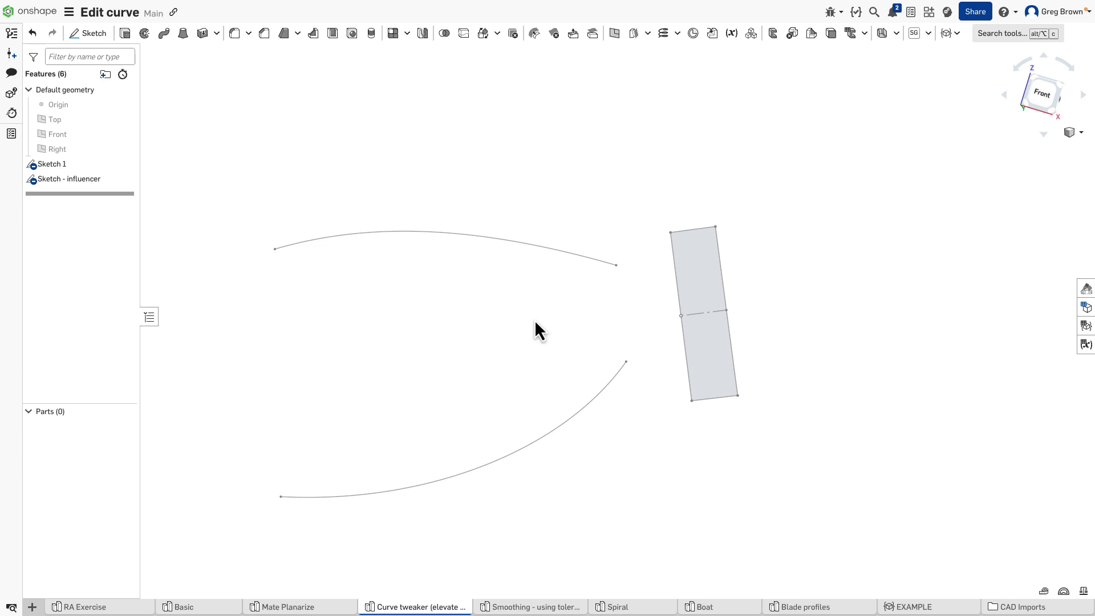
{"action": "left_click", "coordinate": [96, 179]}
{"action": "left_click", "coordinate": [274, 220]}
{"action": "left_click", "coordinate": [35, 164]}
{"action": "left_click", "coordinate": [360, 142]}
Step: Create a tangent-matched bridging curve between the facing endpoints of the upper and lower curves of Sketch 1
{"action": "left_click", "coordinate": [679, 36]}
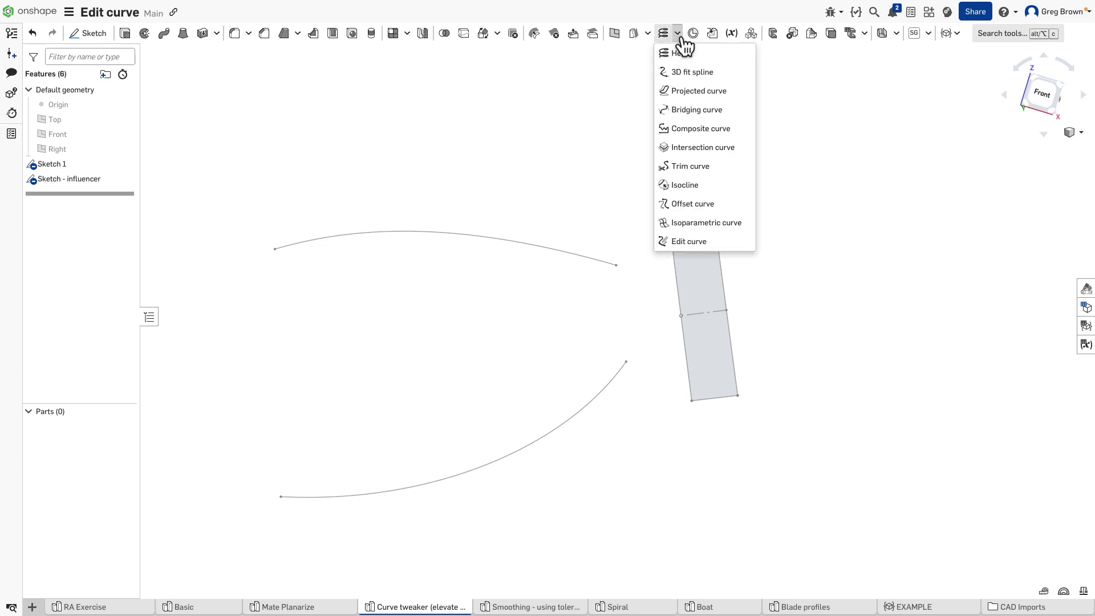
{"action": "left_click", "coordinate": [721, 112]}
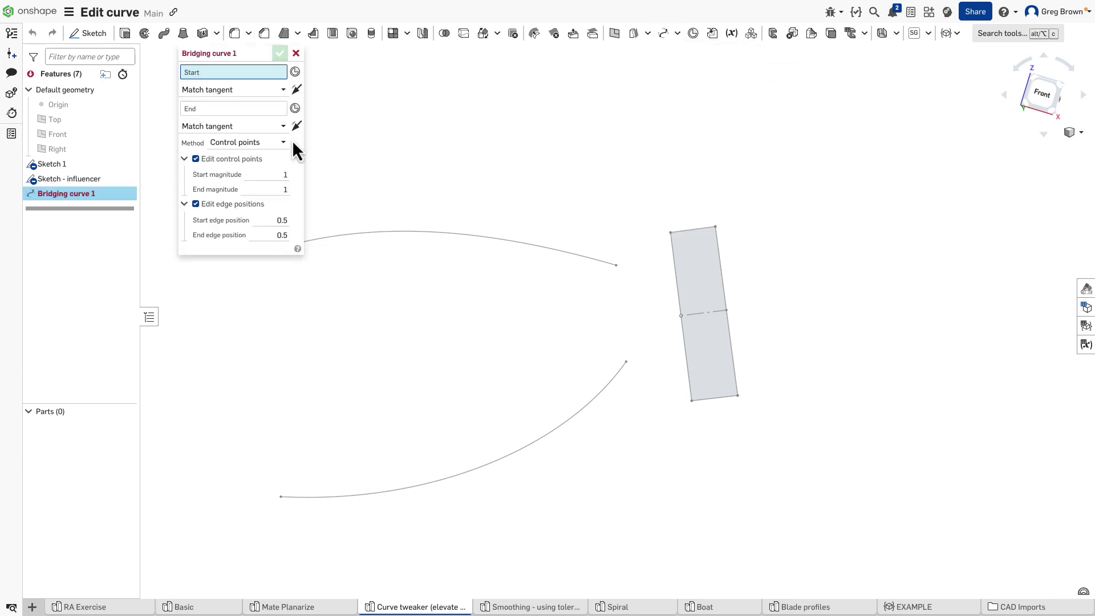
{"action": "left_click", "coordinate": [617, 266]}
{"action": "left_click", "coordinate": [626, 362]}
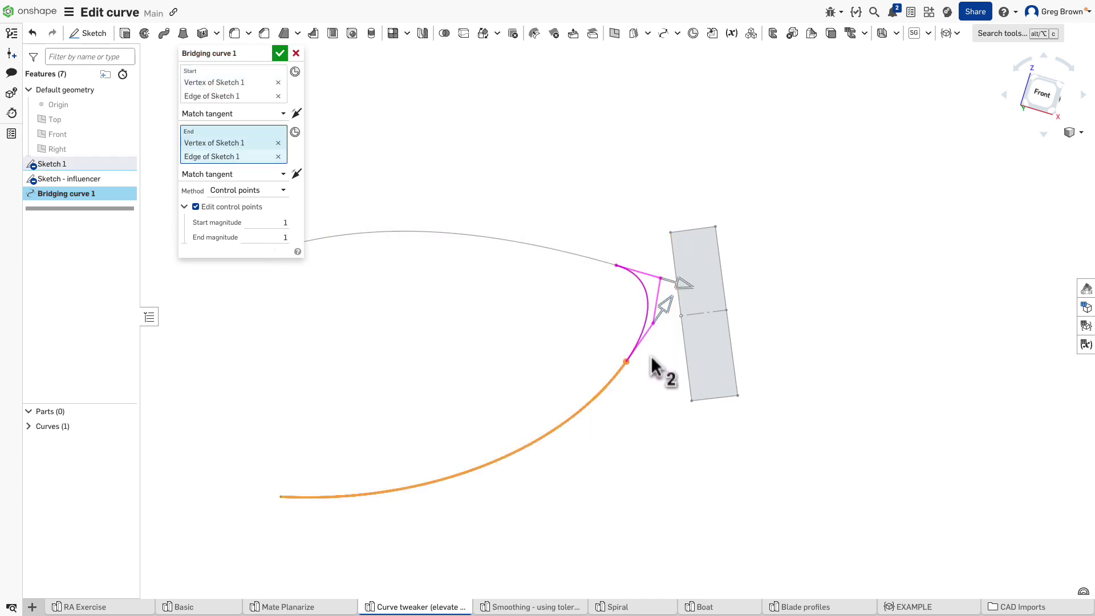
Step: Adjust the bridging curve's start magnitude to about 0.72 and its end magnitude to about 0.76
{"action": "scroll", "coordinate": [609, 320], "scroll_direction": "up", "scroll_amount": 2}
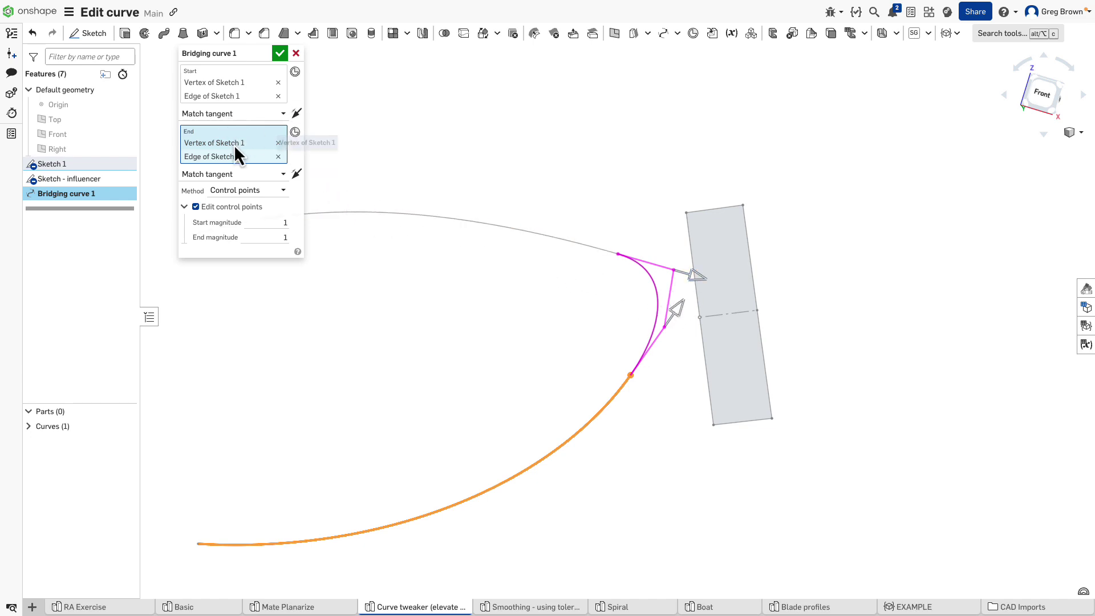
{"action": "mouse_move", "coordinate": [694, 277]}
{"action": "left_mouse_down"}
{"action": "mouse_move", "coordinate": [675, 281]}
{"action": "mouse_move", "coordinate": [691, 280]}
{"action": "mouse_move", "coordinate": [675, 289]}
{"action": "mouse_move", "coordinate": [697, 293]}
{"action": "mouse_move", "coordinate": [670, 345]}
{"action": "mouse_move", "coordinate": [702, 279]}
{"action": "mouse_move", "coordinate": [685, 275]}
{"action": "left_mouse_up"}
{"action": "left_click_drag", "start_coordinate": [683, 323], "coordinate": [672, 325]}
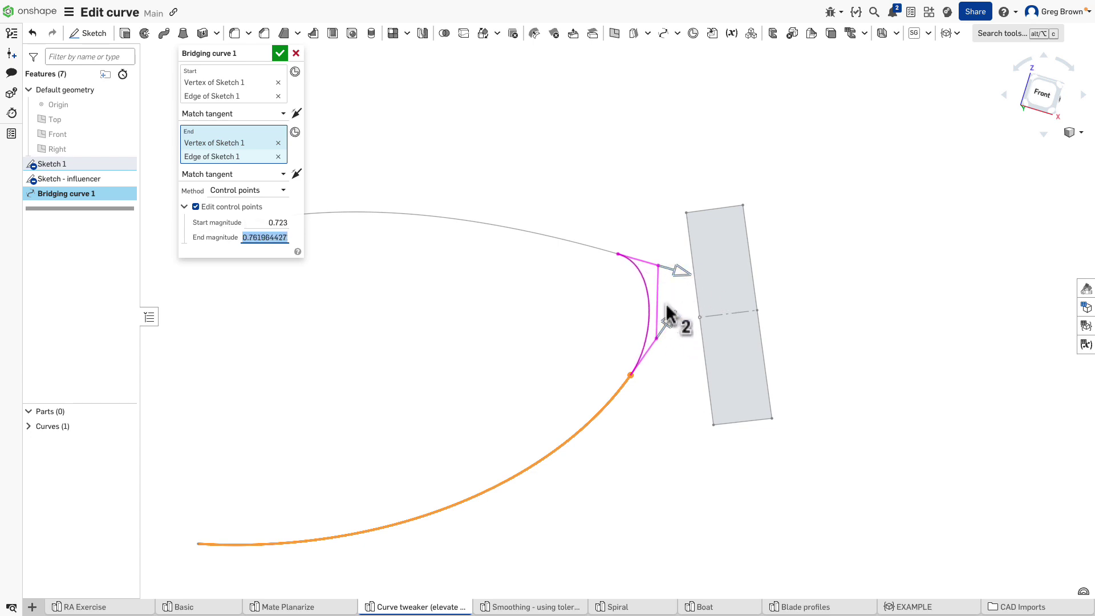
Step: Match curvature at both ends of the bridging curve, with start magnitude about 0.82 and start curvature offset about 1.38
{"action": "left_click", "coordinate": [250, 113]}
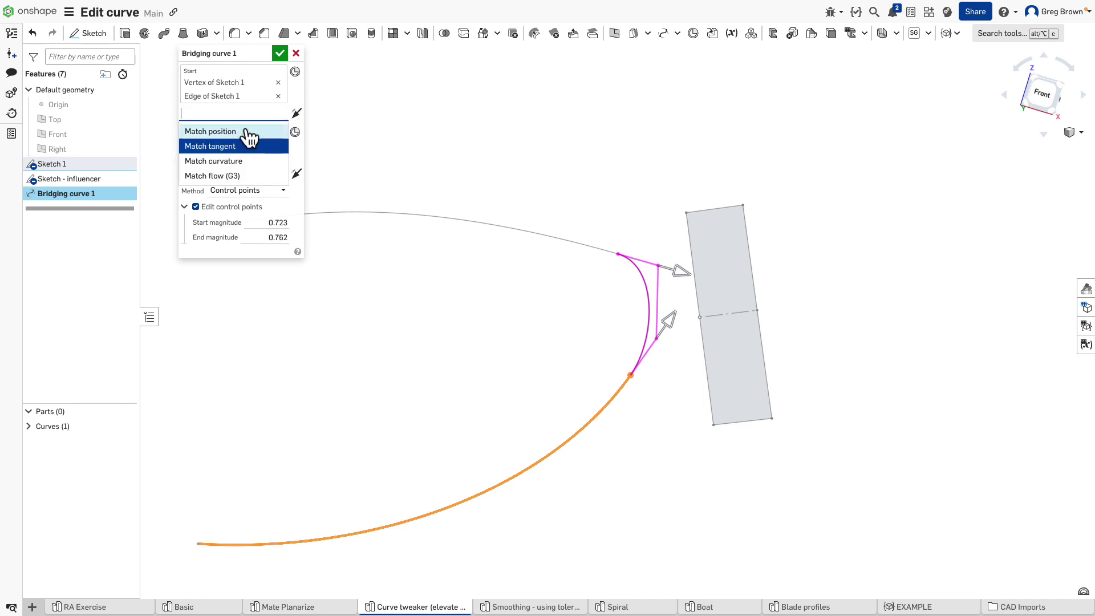
{"action": "left_click", "coordinate": [245, 162]}
{"action": "left_click", "coordinate": [245, 174]}
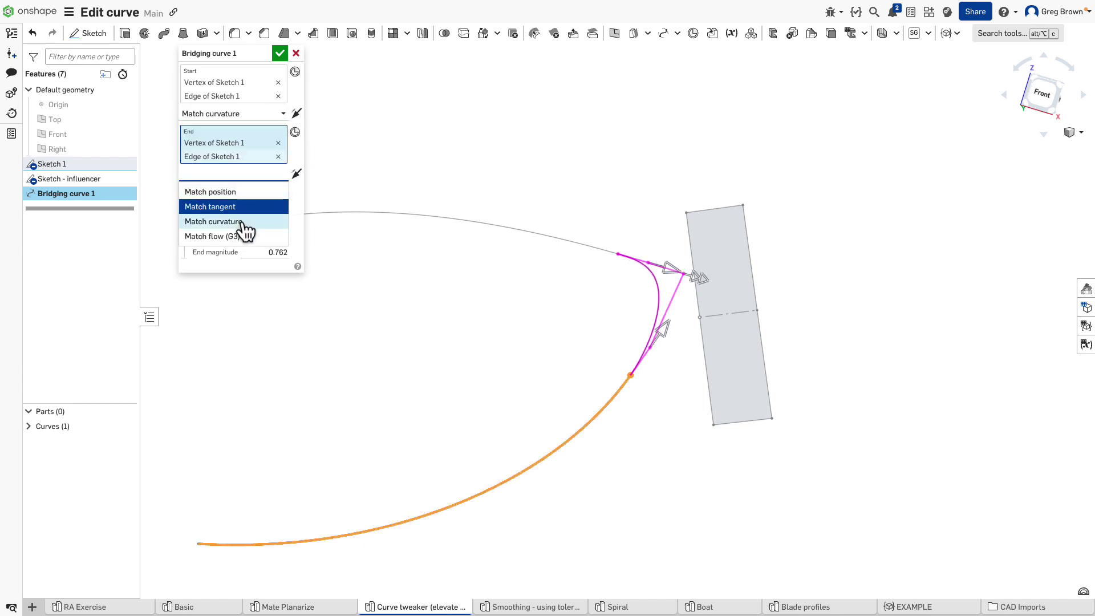
{"action": "left_click", "coordinate": [245, 223]}
{"action": "left_click_drag", "start_coordinate": [707, 287], "coordinate": [673, 276]}
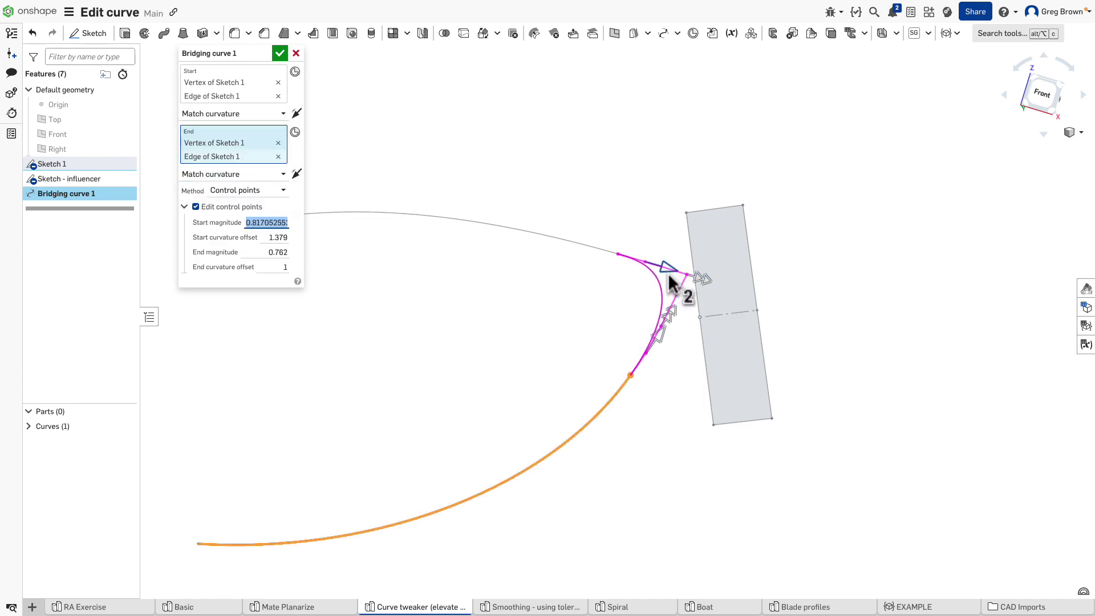
Step: Set the continuity at both the start and the end of the bridging curve to Match flow (G3)
{"action": "left_click", "coordinate": [239, 116]}
{"action": "left_click", "coordinate": [251, 178]}
{"action": "left_click", "coordinate": [249, 174]}
{"action": "left_click", "coordinate": [246, 236]}
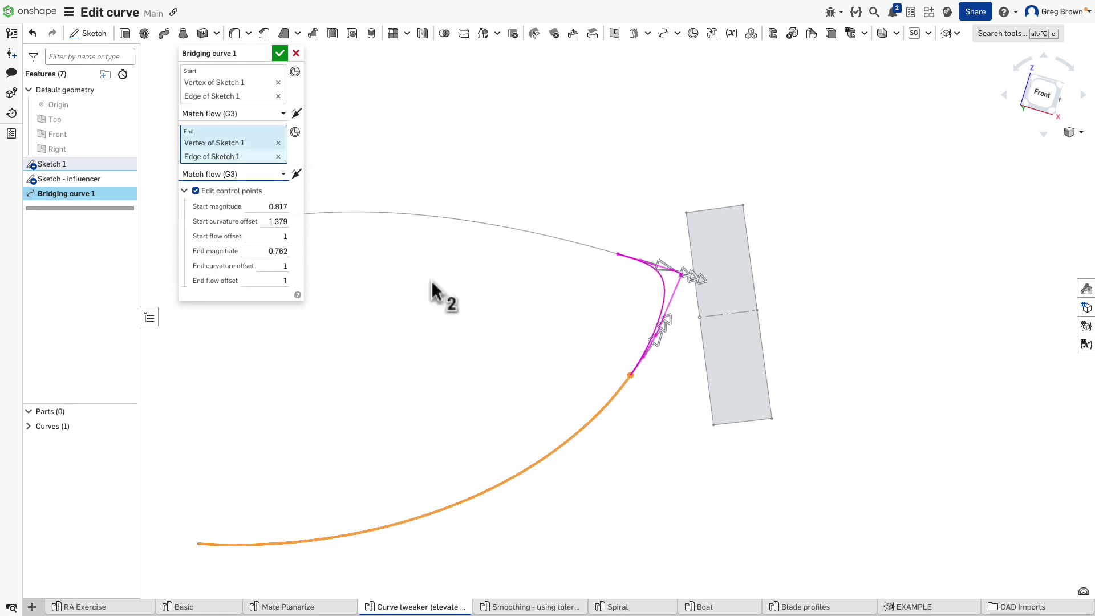
Step: Shape the bridging curve with end magnitude about 0.53, end flow offset 1.55, start curvature offset 1.64 and start flow offset 1.32, and accept it
{"action": "left_click_drag", "start_coordinate": [652, 359], "coordinate": [676, 301]}
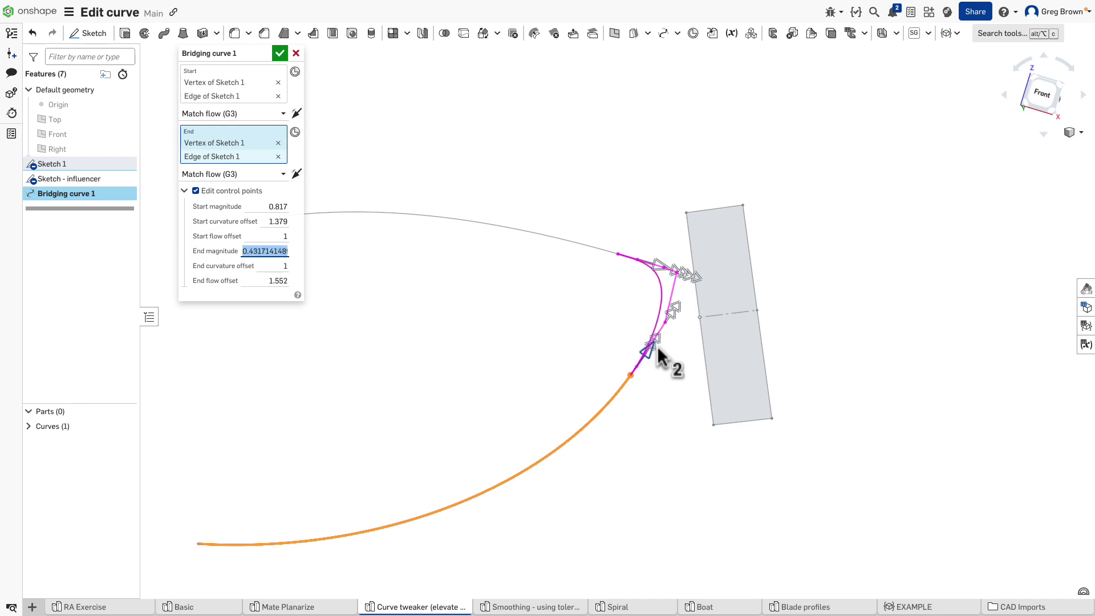
{"action": "mouse_move", "coordinate": [661, 339]}
{"action": "left_mouse_down"}
{"action": "mouse_move", "coordinate": [642, 343]}
{"action": "mouse_move", "coordinate": [653, 352]}
{"action": "left_mouse_up"}
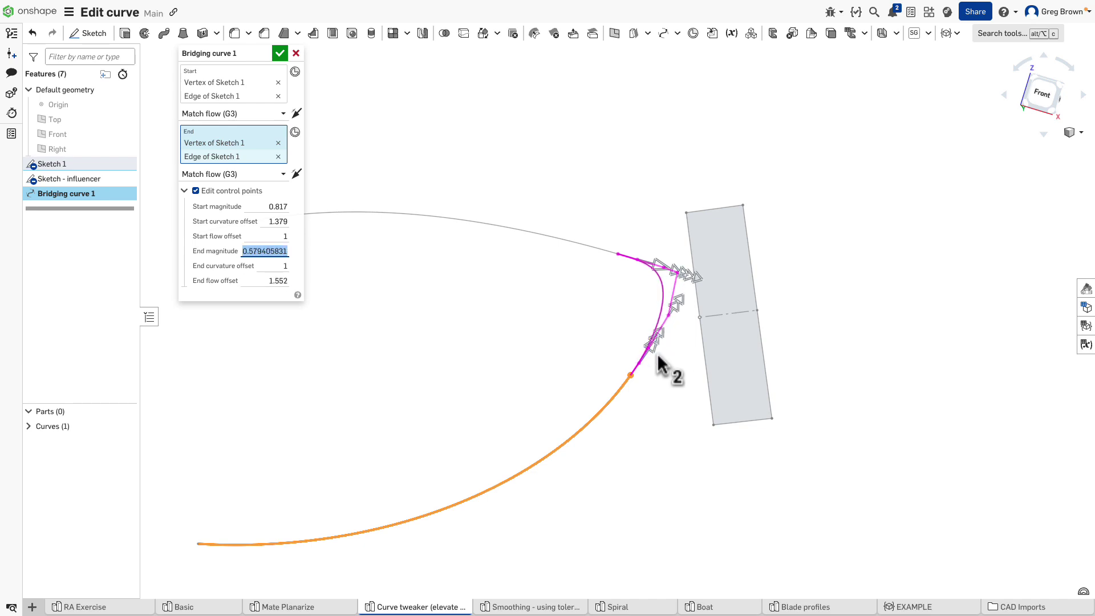
{"action": "scroll", "coordinate": [652, 352], "scroll_direction": "up", "scroll_amount": 5}
{"action": "scroll", "coordinate": [656, 399], "scroll_direction": "down", "scroll_amount": 5}
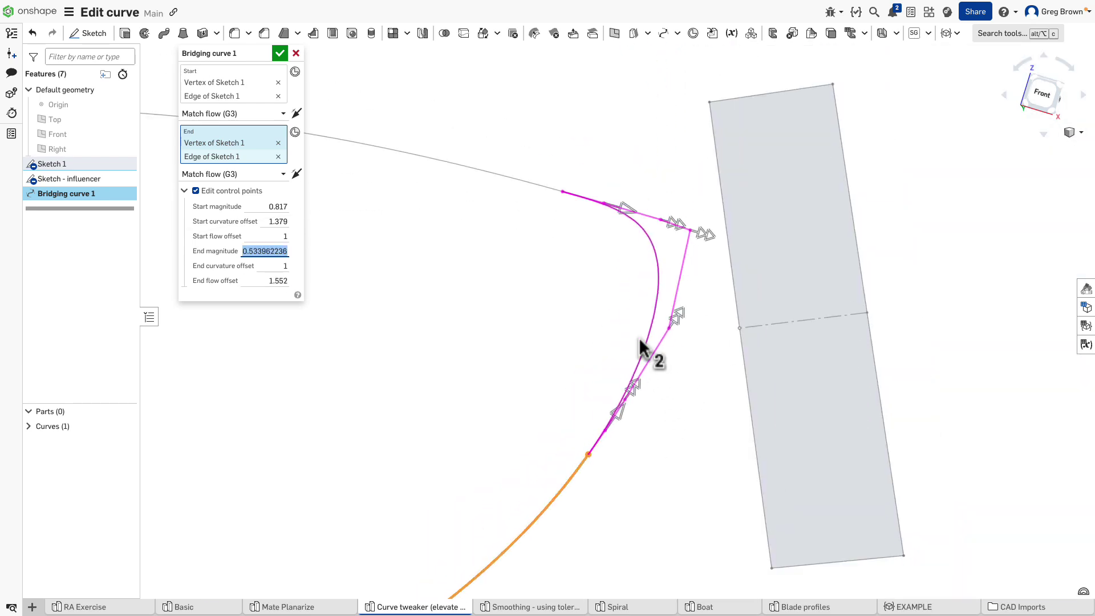
{"action": "left_click_drag", "start_coordinate": [702, 237], "coordinate": [677, 251]}
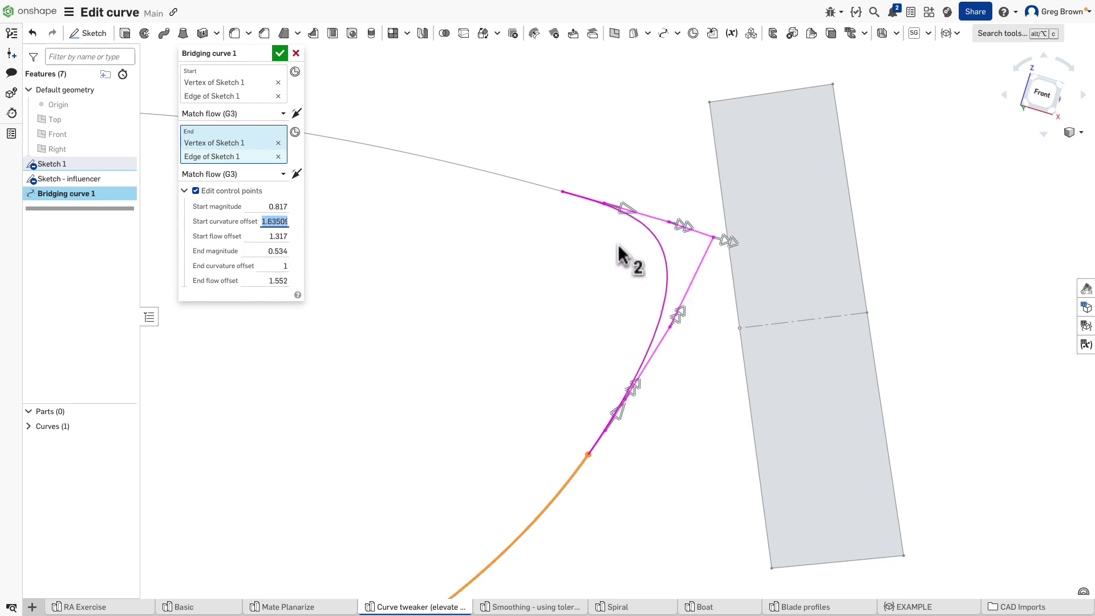
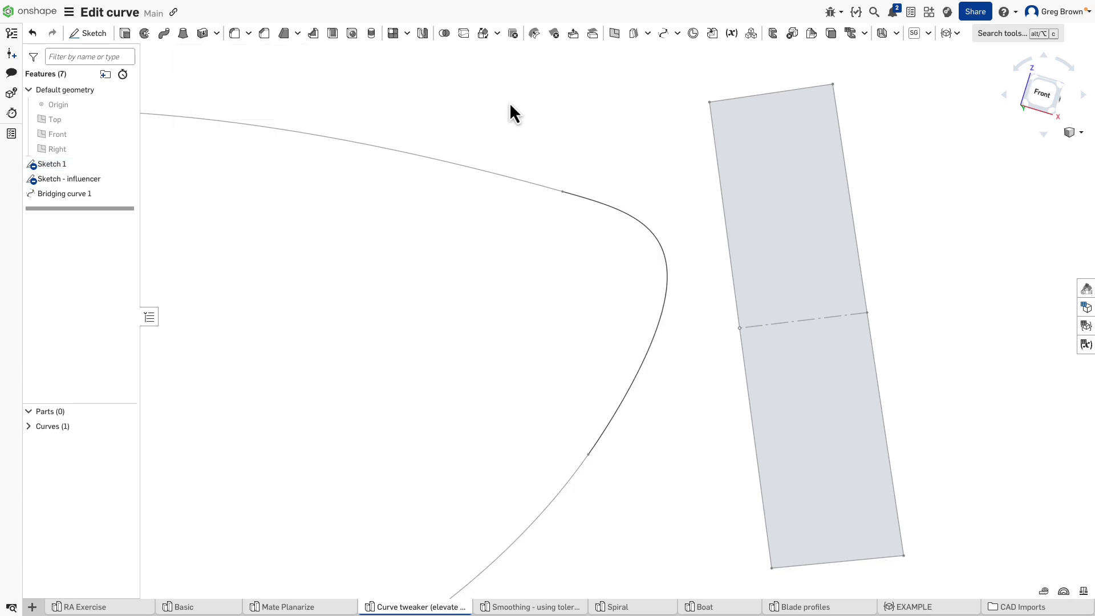
Step: Start an Edit curve feature on the bridging curve, with its dialog moved close to the curve
{"action": "left_click", "coordinate": [678, 34]}
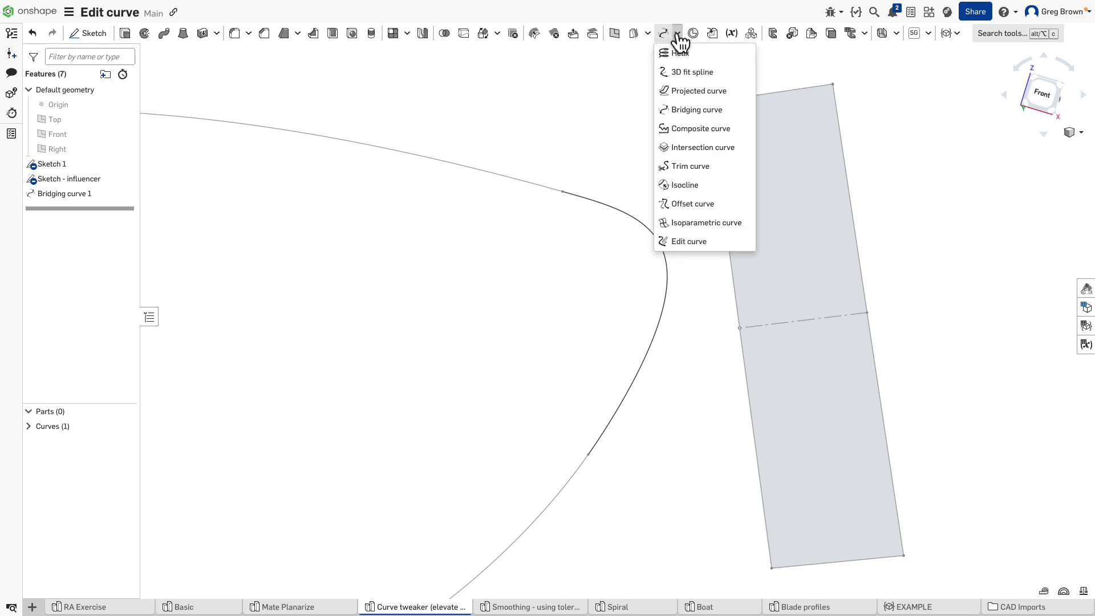
{"action": "left_click", "coordinate": [702, 243]}
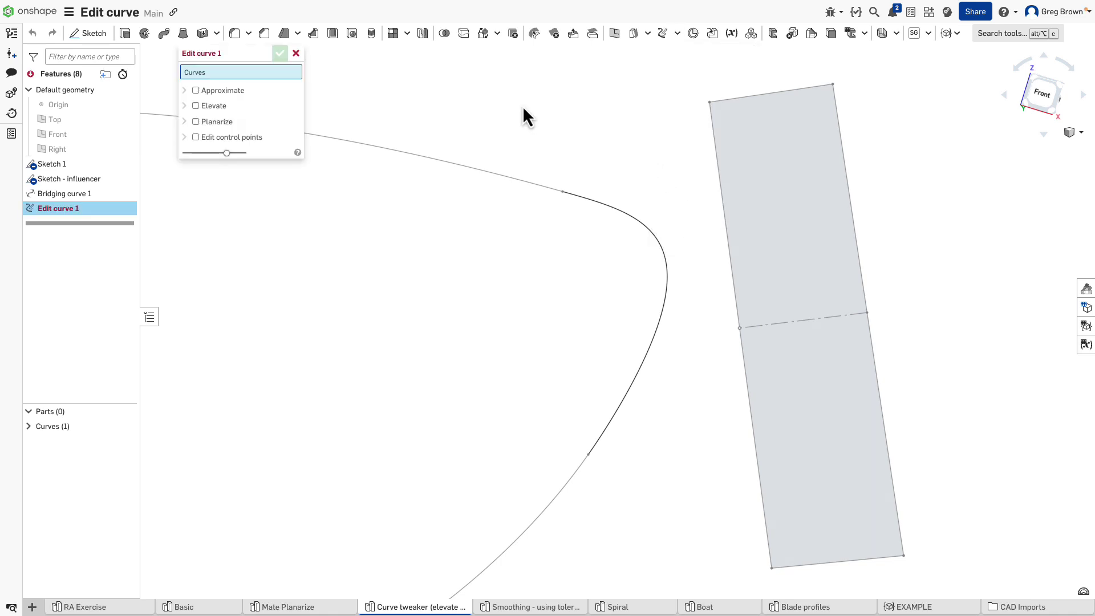
{"action": "left_click_drag", "start_coordinate": [241, 53], "coordinate": [505, 235]}
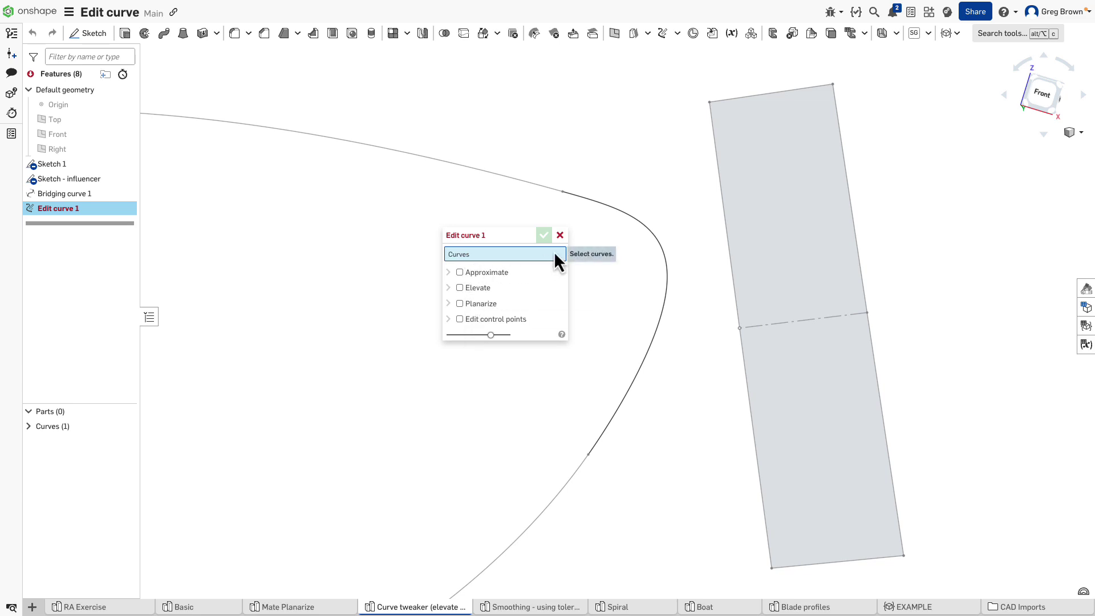
{"action": "left_click", "coordinate": [658, 245]}
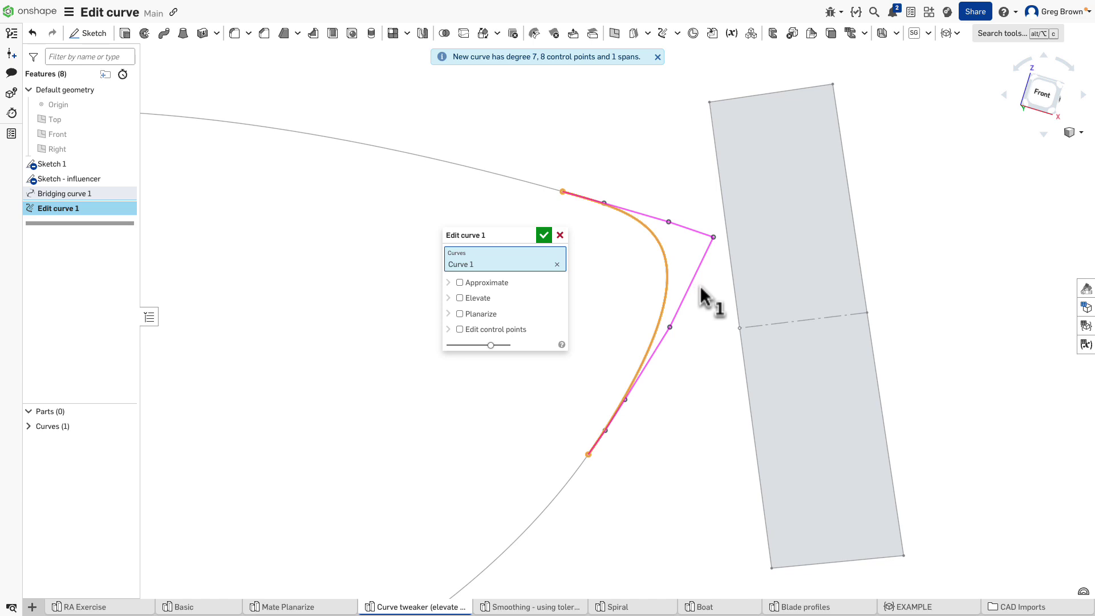
Step: Elevate the bridging curve to a target degree of 8
{"action": "left_click", "coordinate": [460, 297]}
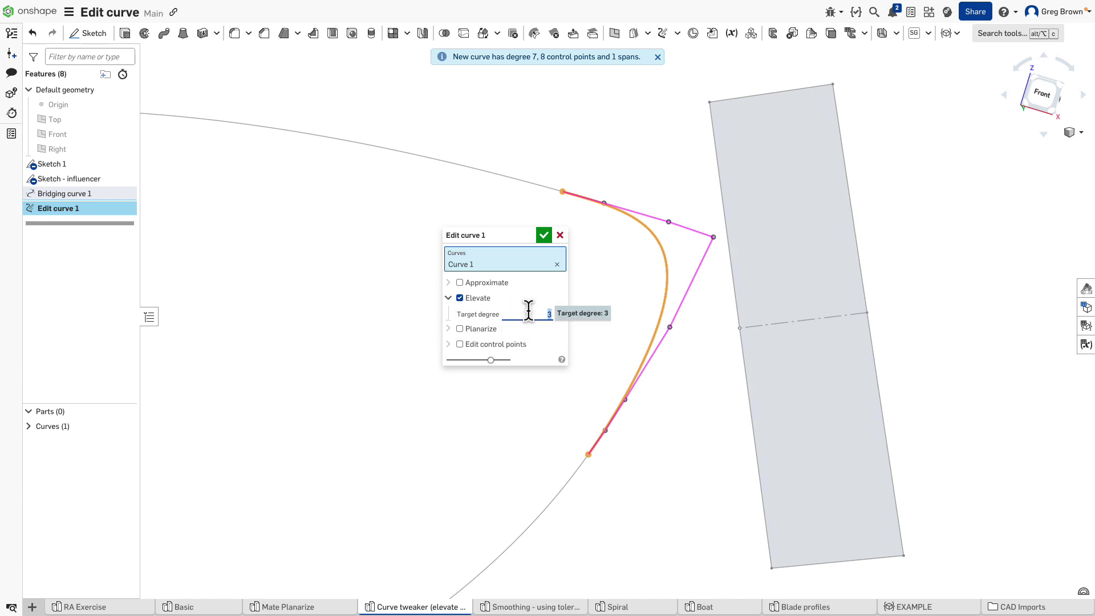
{"action": "key", "text": "Up"}
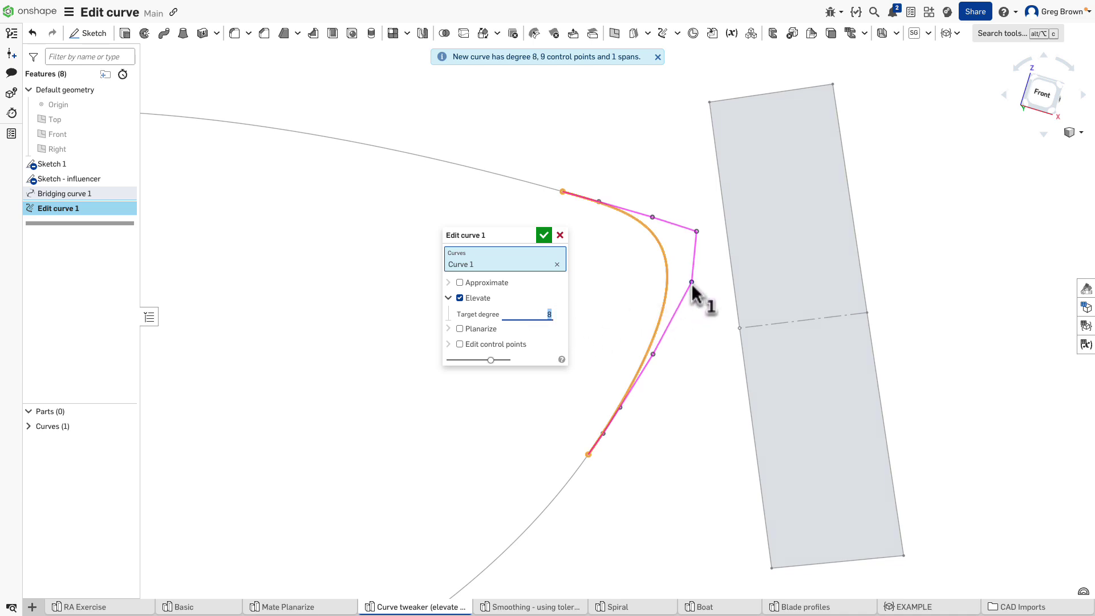
{"action": "key", "text": "Down"}
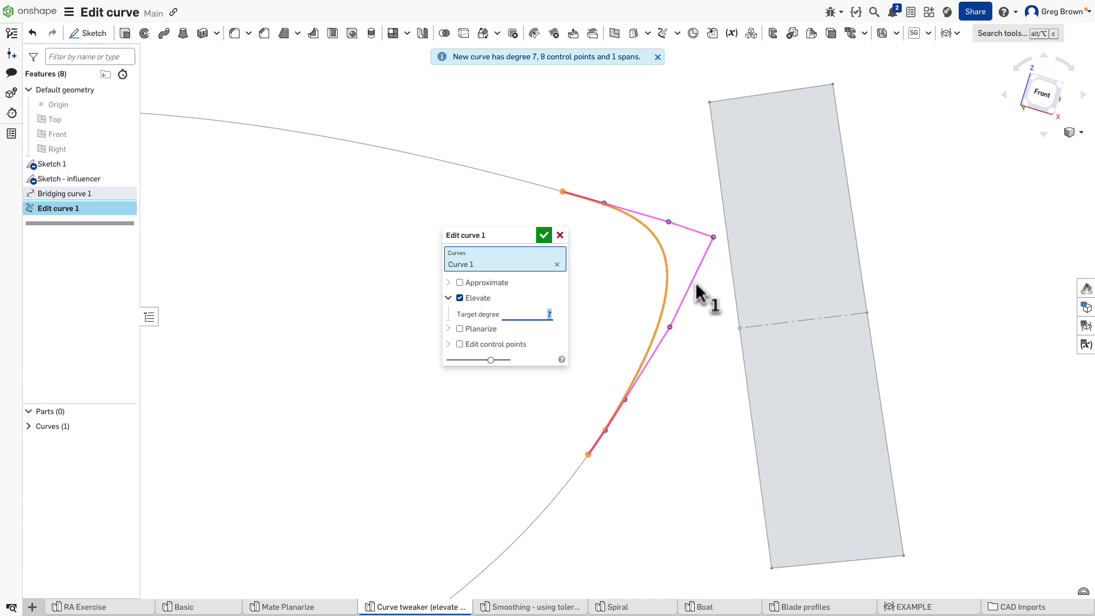
{"action": "key", "text": "Up"}
{"action": "key", "text": "Up"}
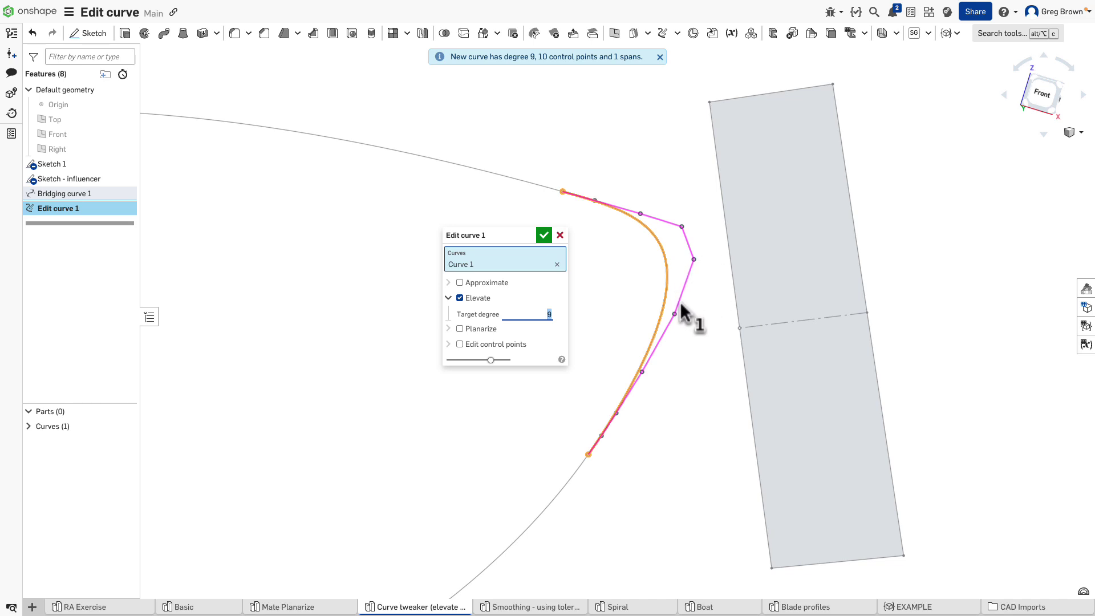
{"action": "key", "text": "Down"}
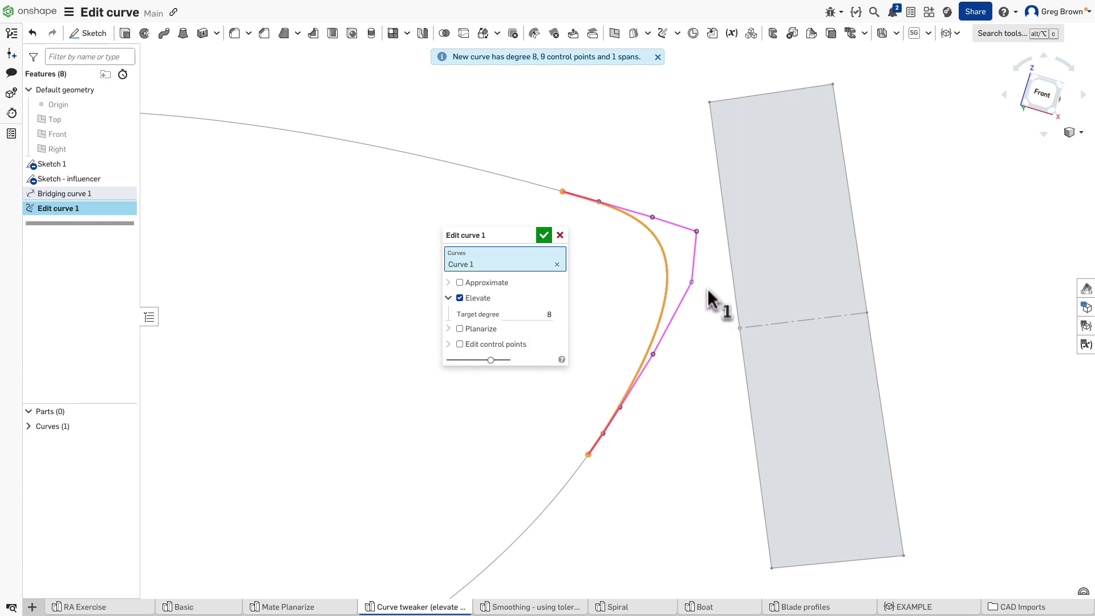
Step: Move control point 4 towards the rectangle by an X offset of about 5.7 mm and a Z offset of about -2.8 mm
{"action": "left_click", "coordinate": [692, 282]}
{"action": "left_click_drag", "start_coordinate": [714, 269], "coordinate": [772, 302]}
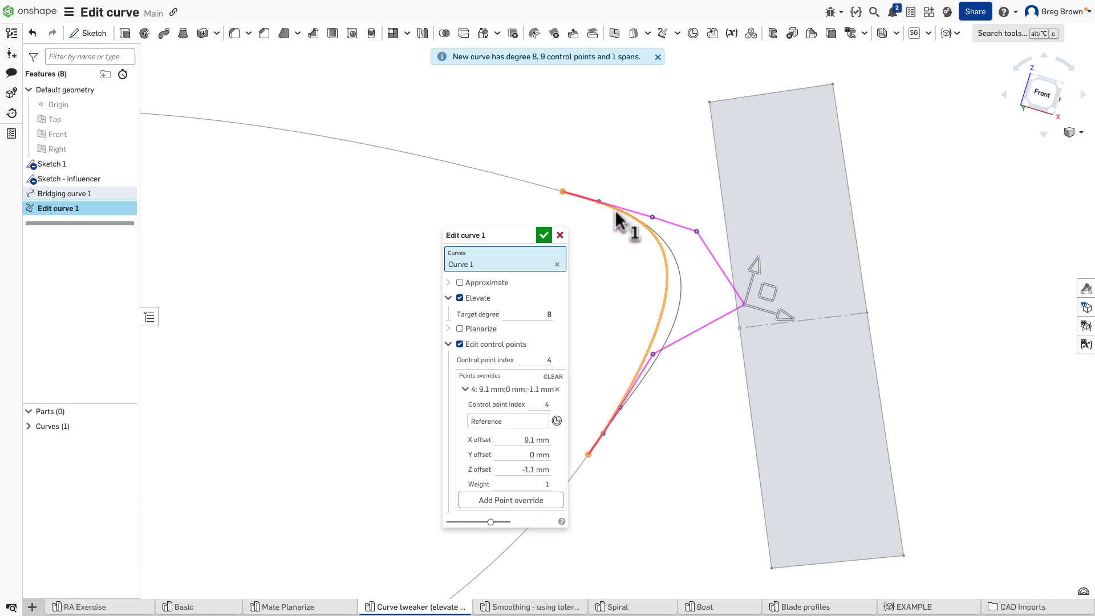
{"action": "left_click_drag", "start_coordinate": [774, 302], "coordinate": [751, 306]}
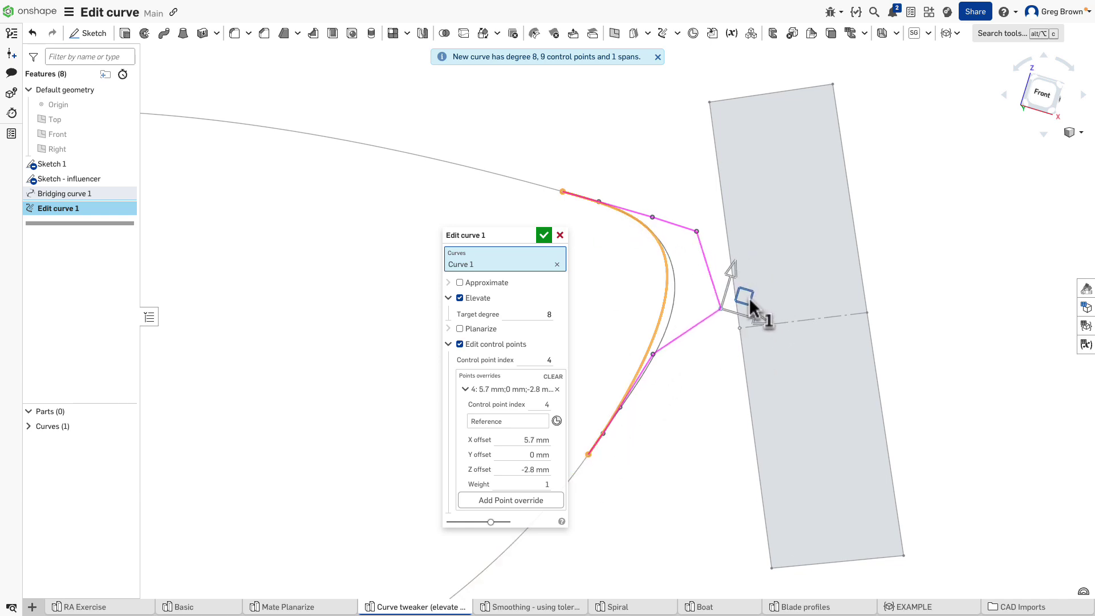
Step: Reference control point 4 to the midpoint vertex of the influencer rectangle's near edge, with an X offset of 0 mm
{"action": "left_click", "coordinate": [522, 422]}
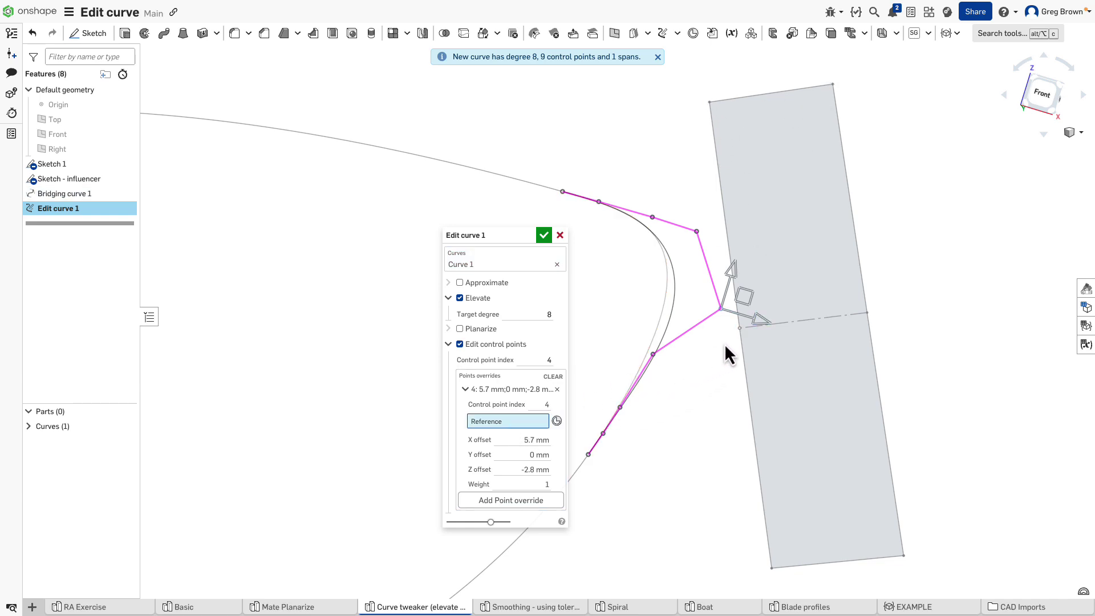
{"action": "left_click", "coordinate": [740, 328]}
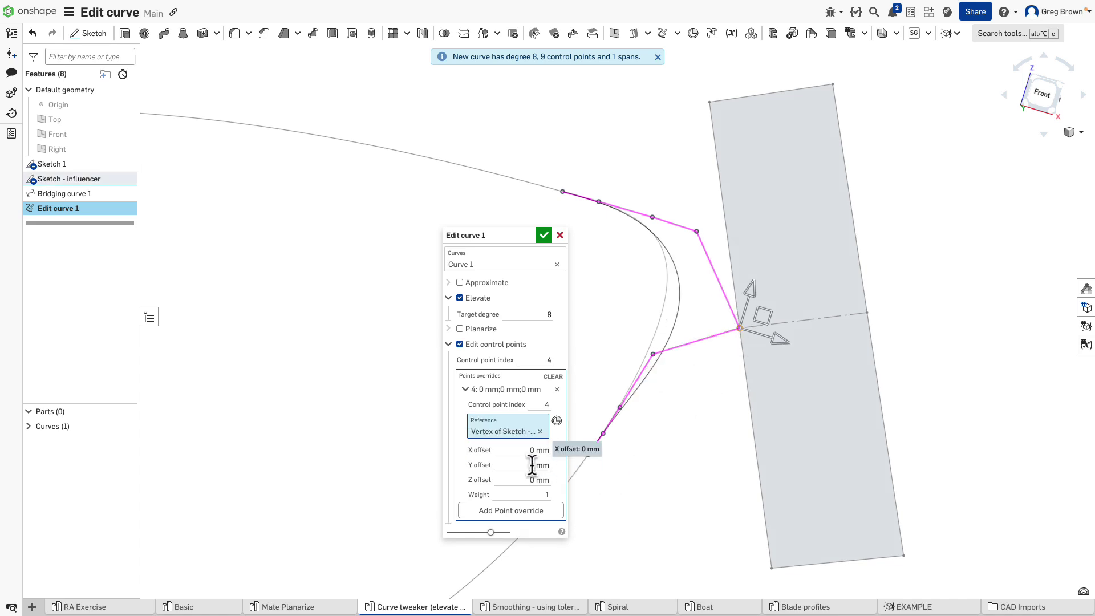
{"action": "left_click_drag", "start_coordinate": [779, 337], "coordinate": [763, 340]}
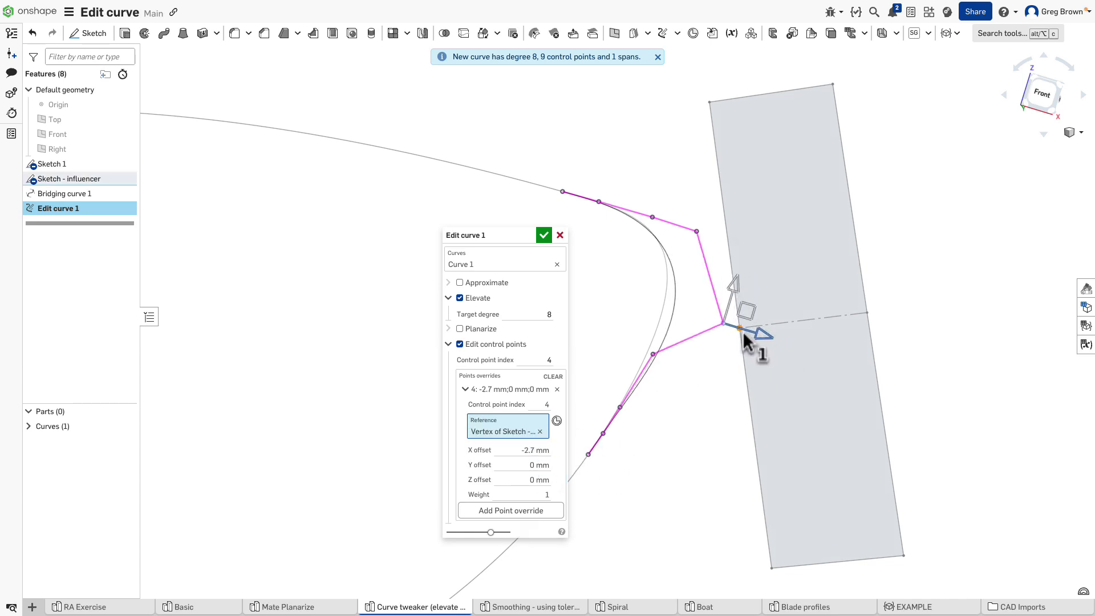
{"action": "left_click", "coordinate": [528, 451]}
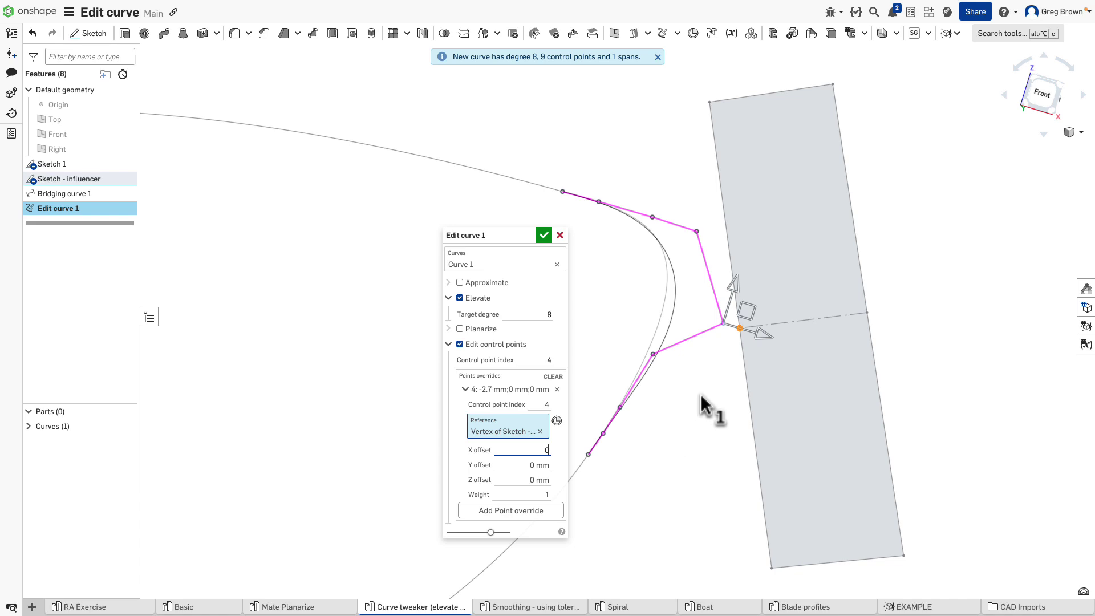
{"action": "key", "text": "Return"}
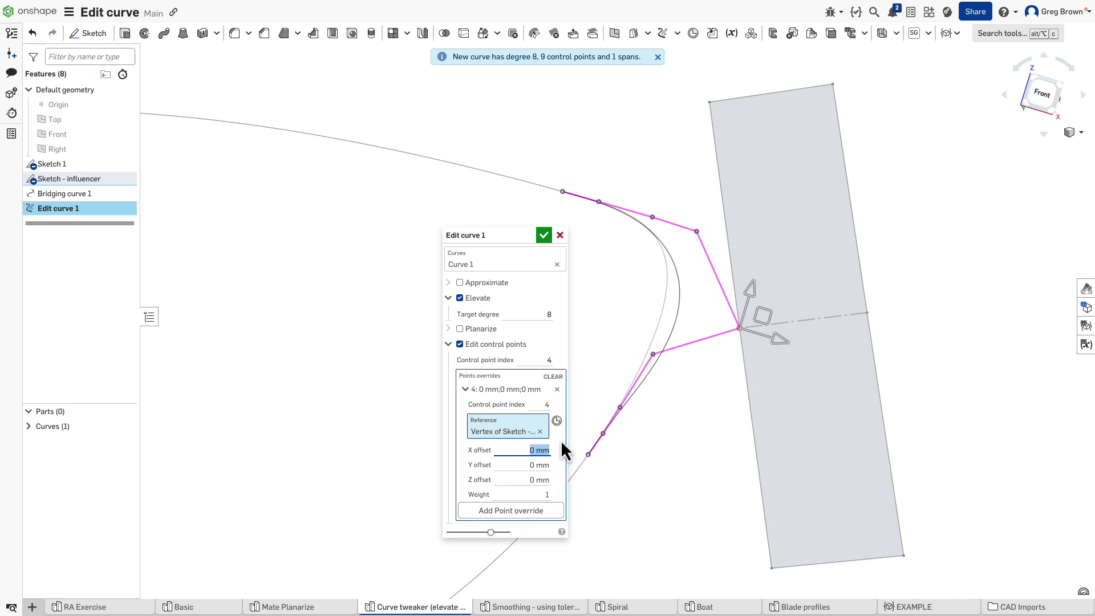
Step: Set the weight of control point 4 to 2, trying a weight of 4 along the way
{"action": "left_click", "coordinate": [531, 495]}
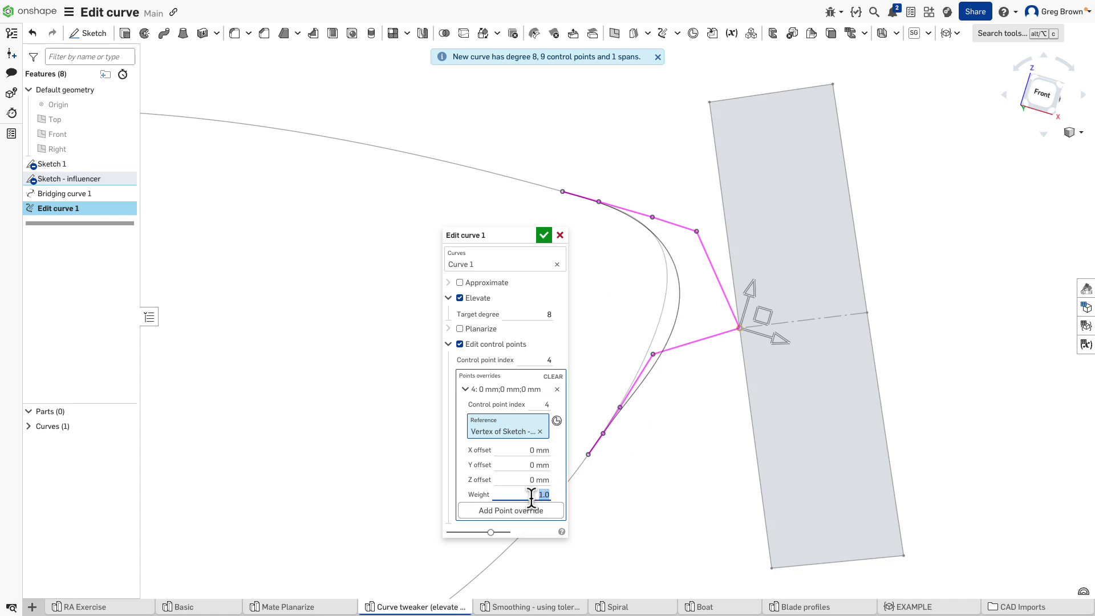
{"action": "type", "text": "2"}
{"action": "key", "text": "Up"}
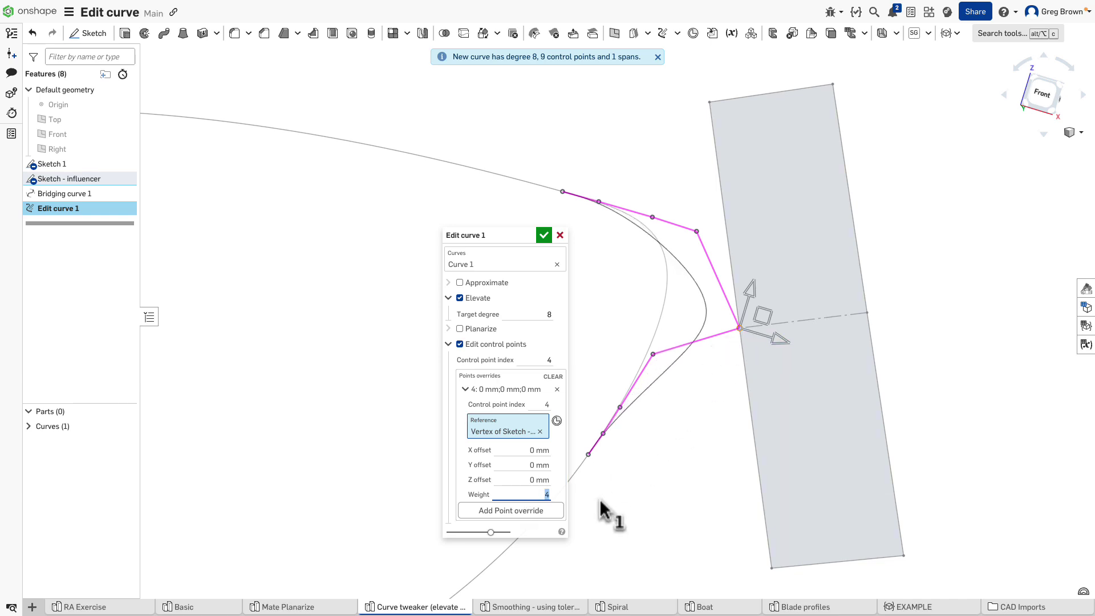
{"action": "key", "text": "Down"}
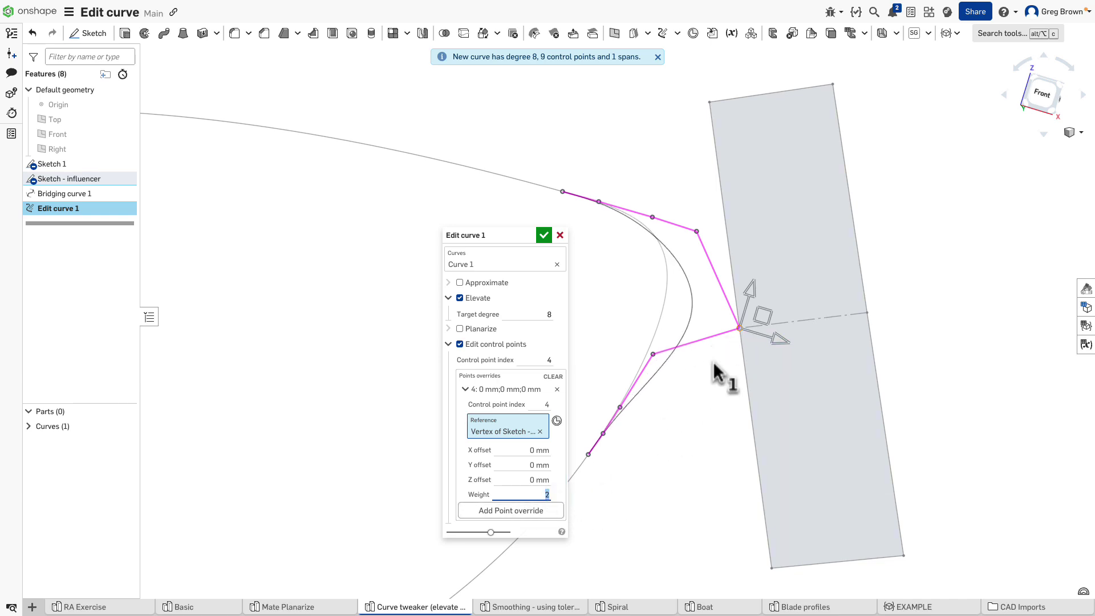
Step: Raise the weight of control point 4 to 9 to pull the curve closer to the point
{"action": "key", "text": "Up"}
{"action": "key", "text": "Up"}
{"action": "key", "text": "Up"}
{"action": "key", "text": "Up"}
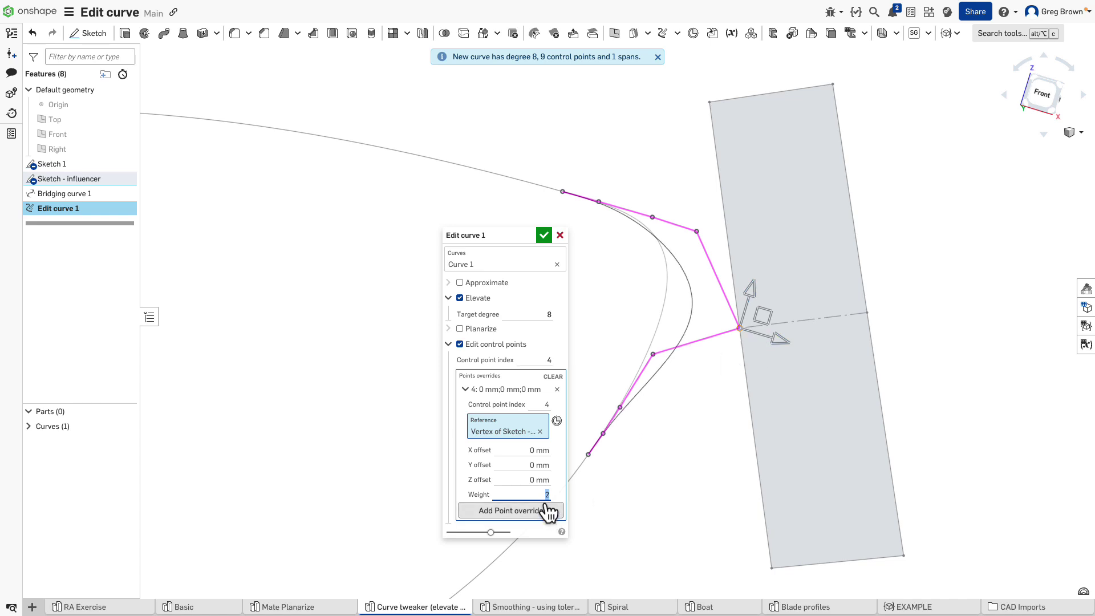
{"action": "key", "text": "Up"}
{"action": "key", "text": "Up"}
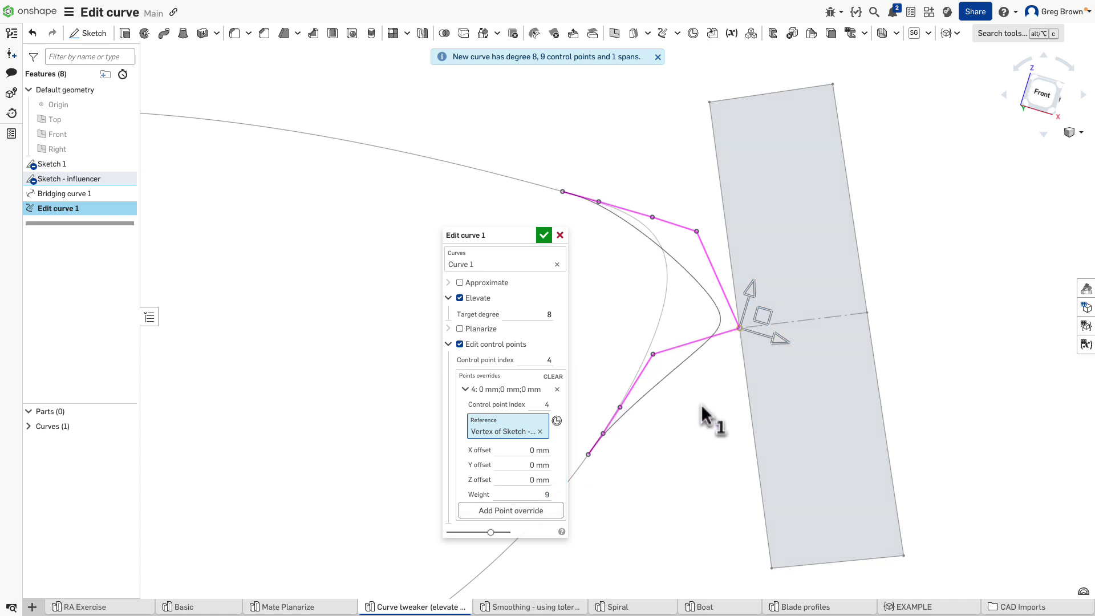
Step: Check the previewed curve with curvature combs while lowering control point 4's weight to 2, and close the curve analysis
{"action": "key", "text": "shift+c"}
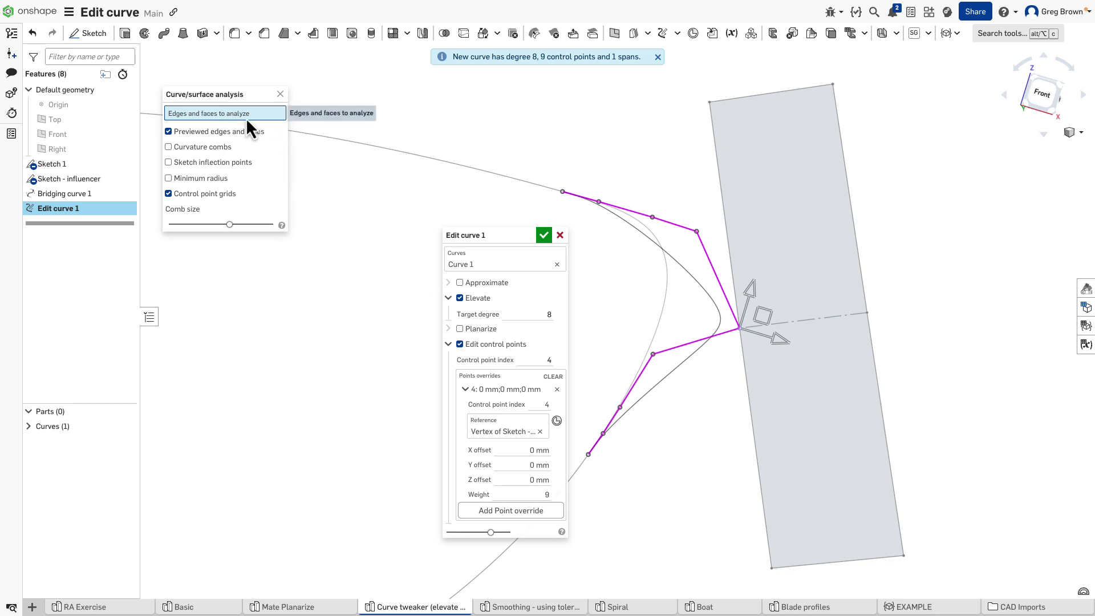
{"action": "left_click", "coordinate": [228, 147]}
{"action": "left_click", "coordinate": [542, 494]}
{"action": "key", "text": "Down"}
{"action": "key", "text": "Down"}
{"action": "key", "text": "Down"}
{"action": "key", "text": "Down"}
{"action": "key", "text": "Down"}
{"action": "key", "text": "Down"}
{"action": "key", "text": "Down"}
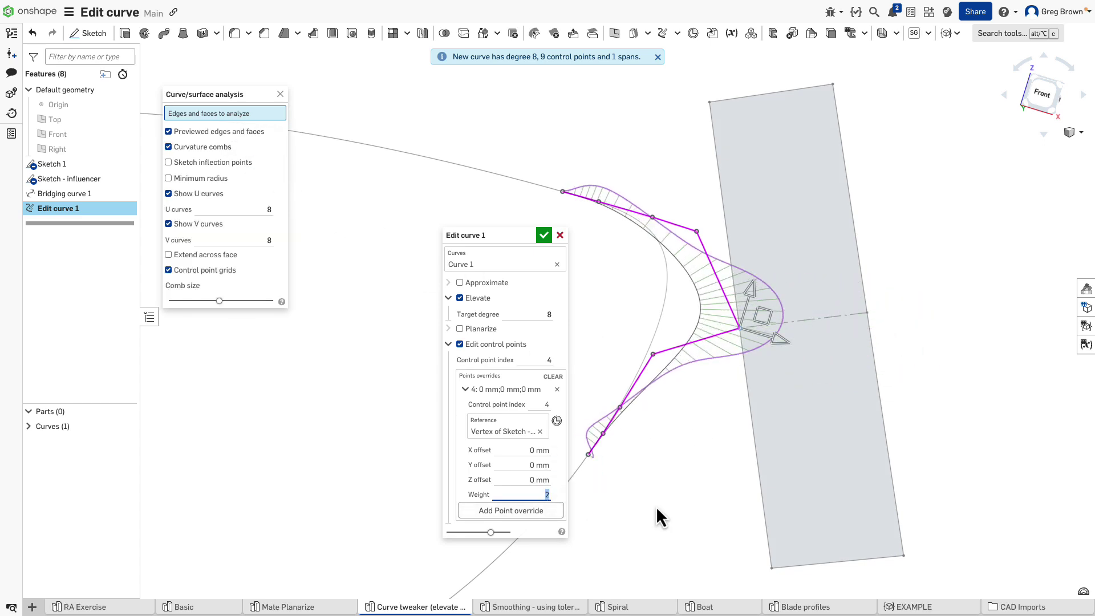
{"action": "left_click", "coordinate": [280, 94]}
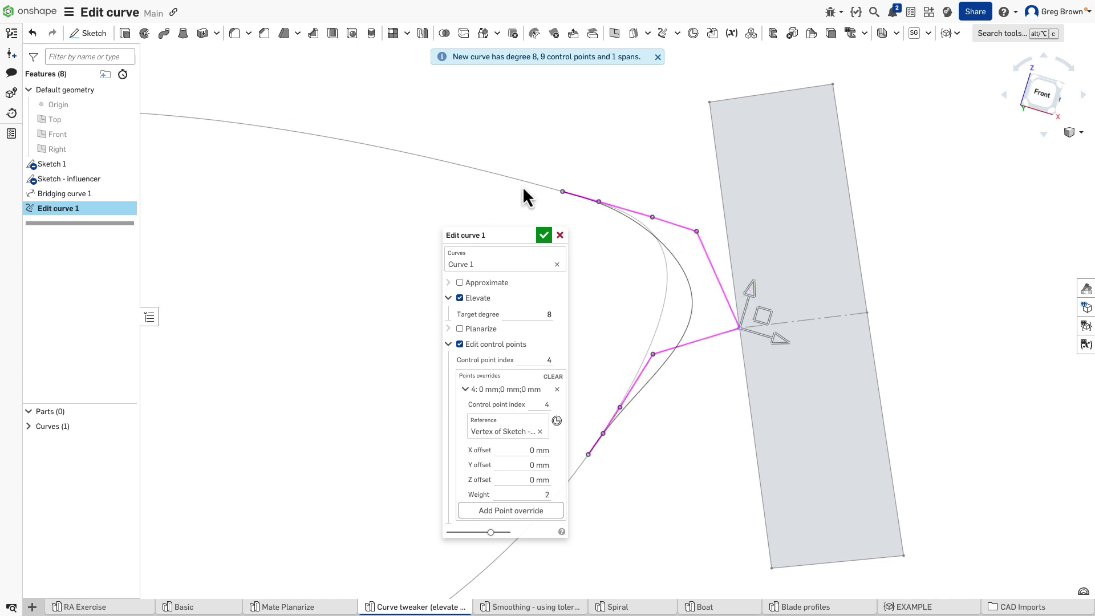
Step: Accept the Edit curve feature and select the resulting Curve 1
{"action": "left_click", "coordinate": [543, 236]}
{"action": "scroll", "coordinate": [562, 289], "scroll_direction": "down", "scroll_amount": 5}
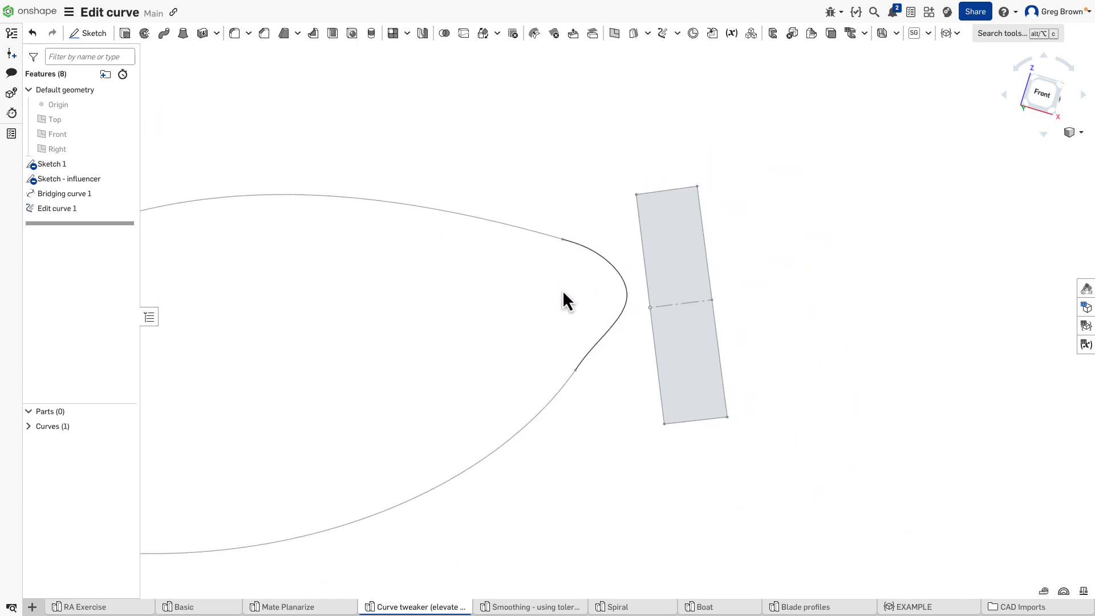
{"action": "scroll", "coordinate": [562, 290], "scroll_direction": "down", "scroll_amount": 3}
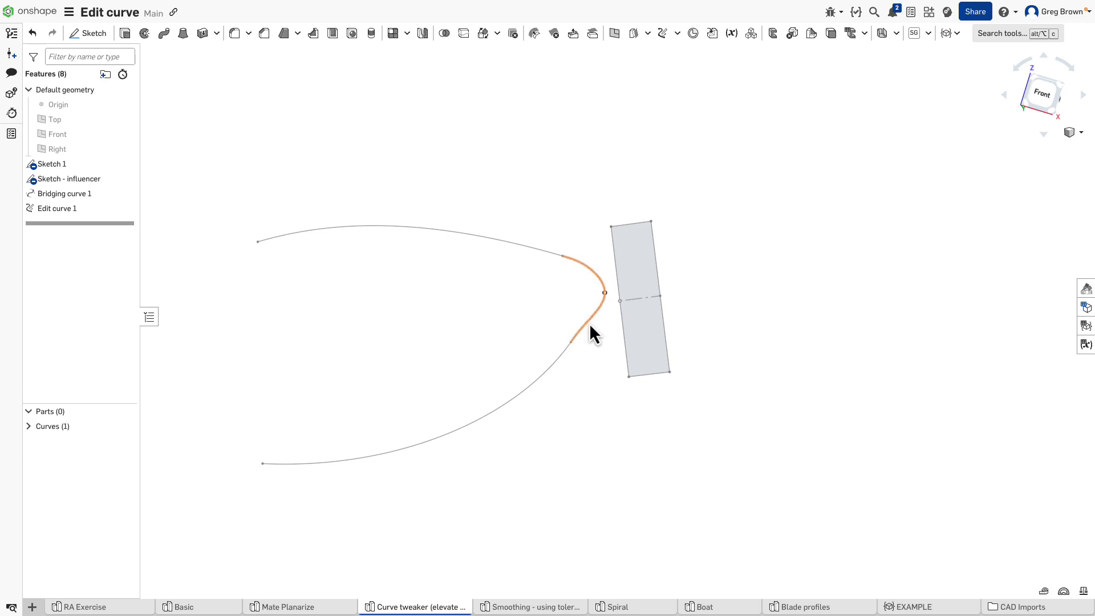
{"action": "scroll", "coordinate": [524, 306], "scroll_direction": "up", "scroll_amount": 4}
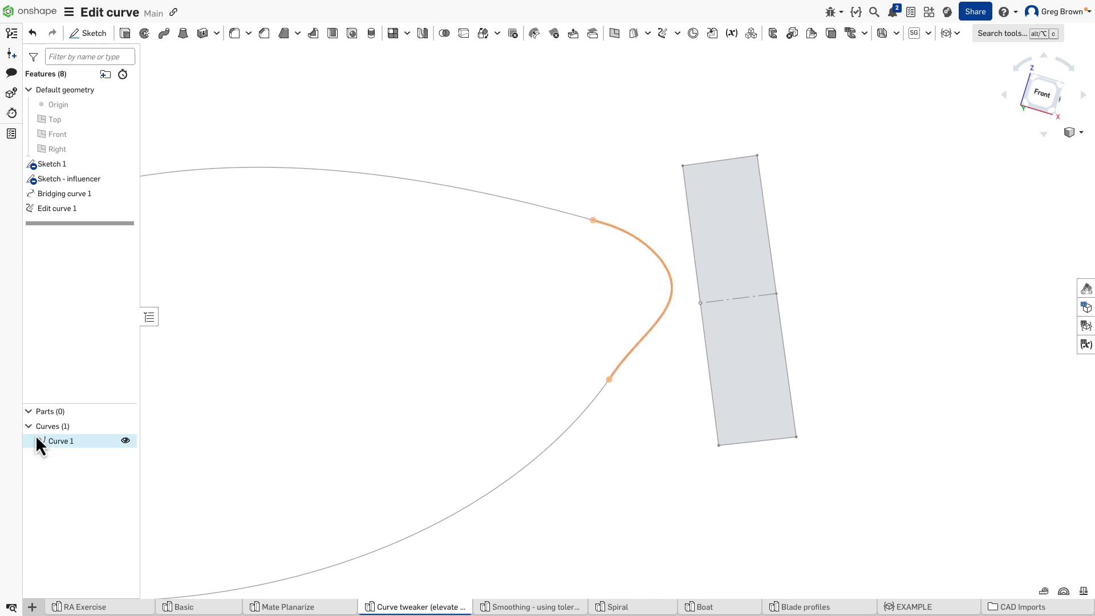
{"action": "left_click", "coordinate": [47, 440]}
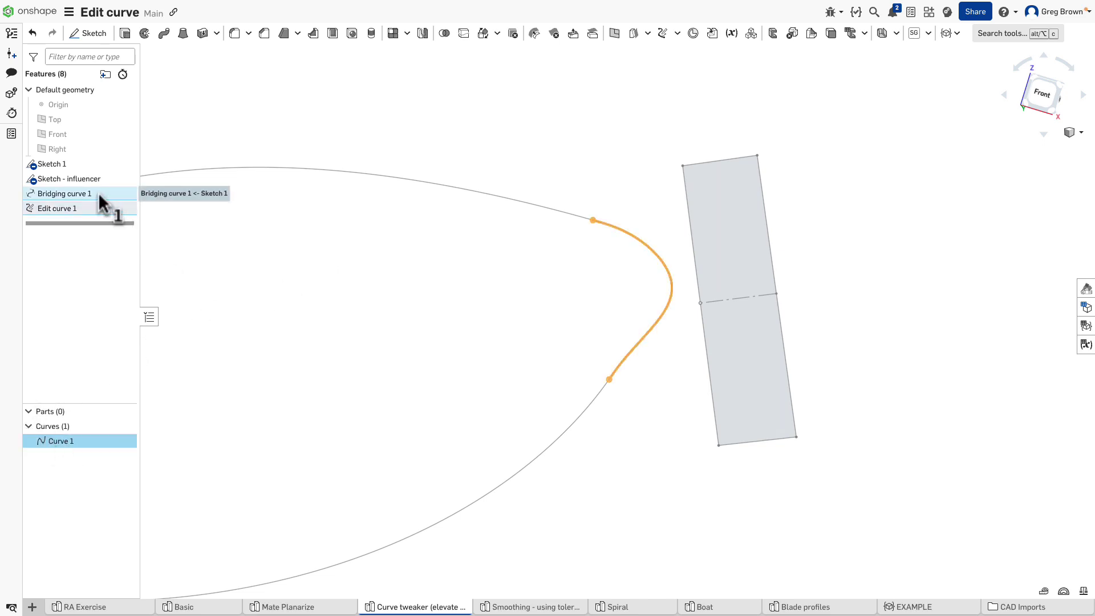
{"action": "left_click_drag", "start_coordinate": [86, 194], "coordinate": [100, 218]}
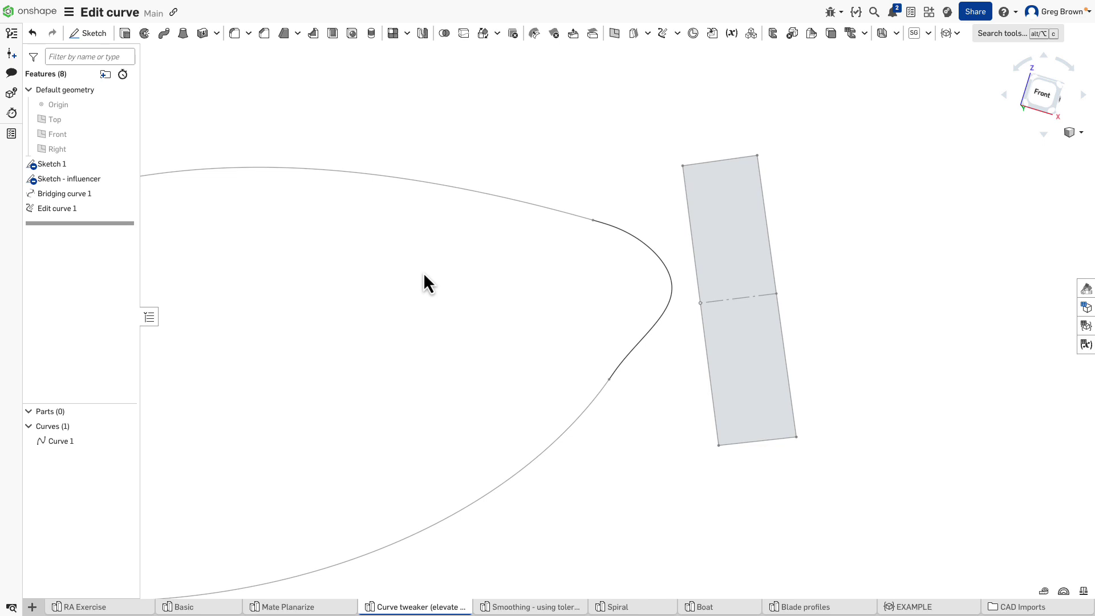
Step: Edit Sketch - influencer with the final model shown, move the rectangle slightly upward, and accept the sketch
{"action": "scroll", "coordinate": [552, 297], "scroll_direction": "down", "scroll_amount": 3}
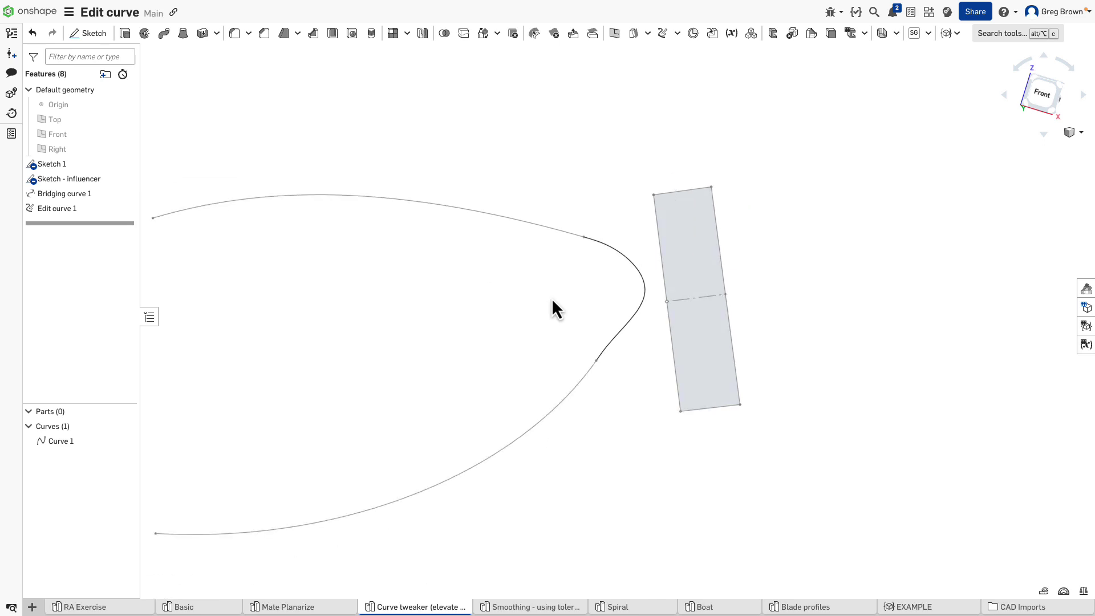
{"action": "right_click", "coordinate": [79, 181]}
{"action": "left_click", "coordinate": [112, 207]}
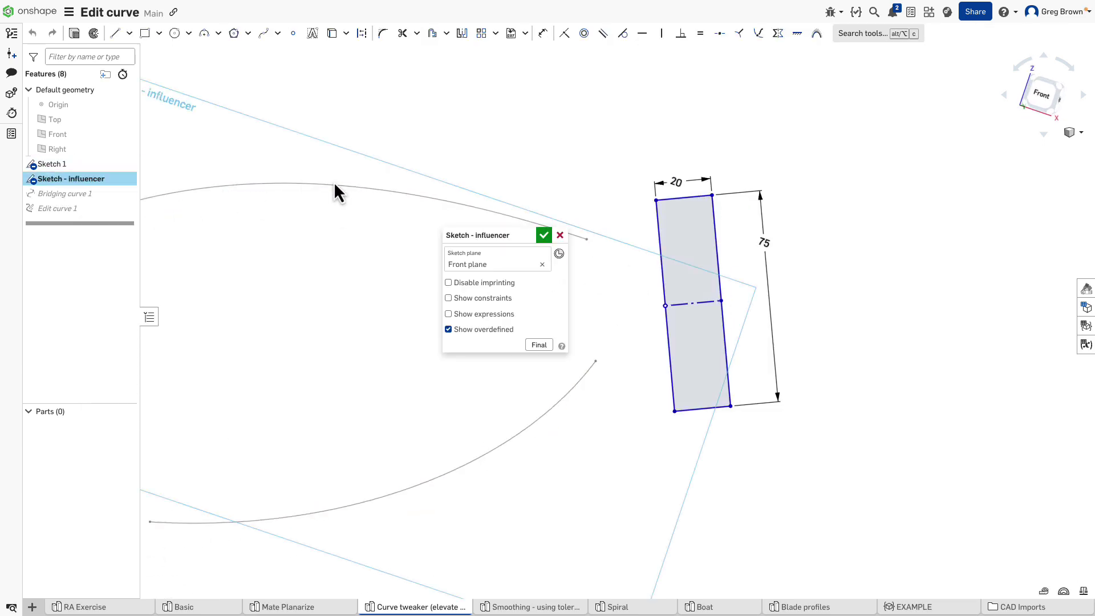
{"action": "left_click", "coordinate": [539, 345]}
{"action": "left_click_drag", "start_coordinate": [519, 236], "coordinate": [377, 244]}
{"action": "mouse_move", "coordinate": [707, 303]}
{"action": "left_mouse_down"}
{"action": "mouse_move", "coordinate": [700, 269]}
{"action": "mouse_move", "coordinate": [689, 272]}
{"action": "mouse_move", "coordinate": [699, 328]}
{"action": "mouse_move", "coordinate": [688, 308]}
{"action": "mouse_move", "coordinate": [690, 328]}
{"action": "mouse_move", "coordinate": [683, 270]}
{"action": "mouse_move", "coordinate": [681, 289]}
{"action": "left_mouse_up"}
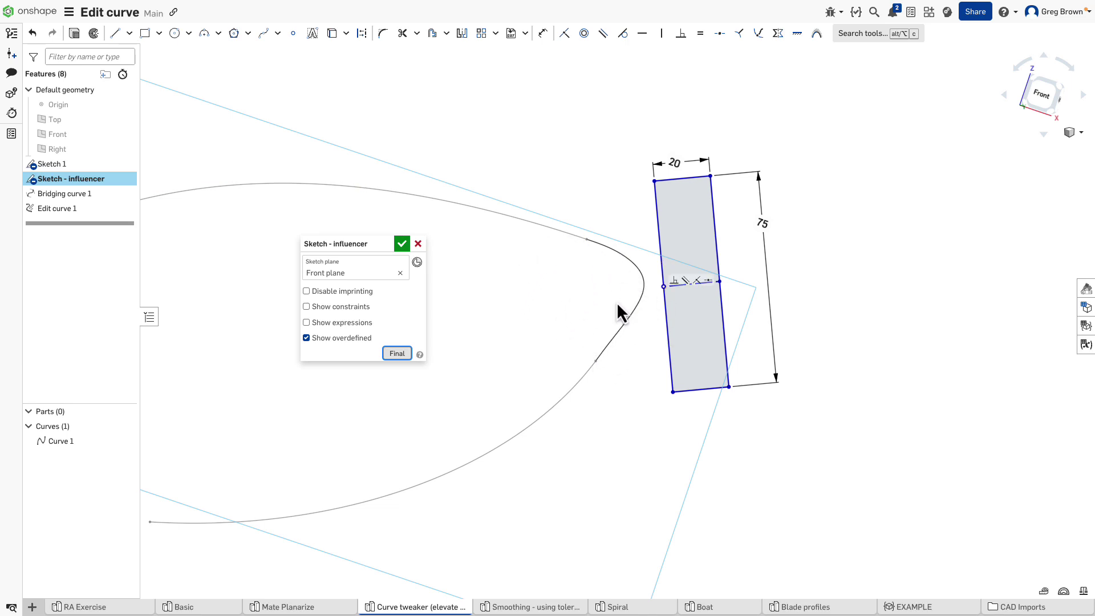
{"action": "left_click", "coordinate": [402, 245]}
{"action": "mouse_move", "coordinate": [514, 340]}
{"action": "right_mouse_down"}
{"action": "mouse_move", "coordinate": [543, 305]}
{"action": "mouse_move", "coordinate": [549, 338]}
{"action": "right_mouse_up"}
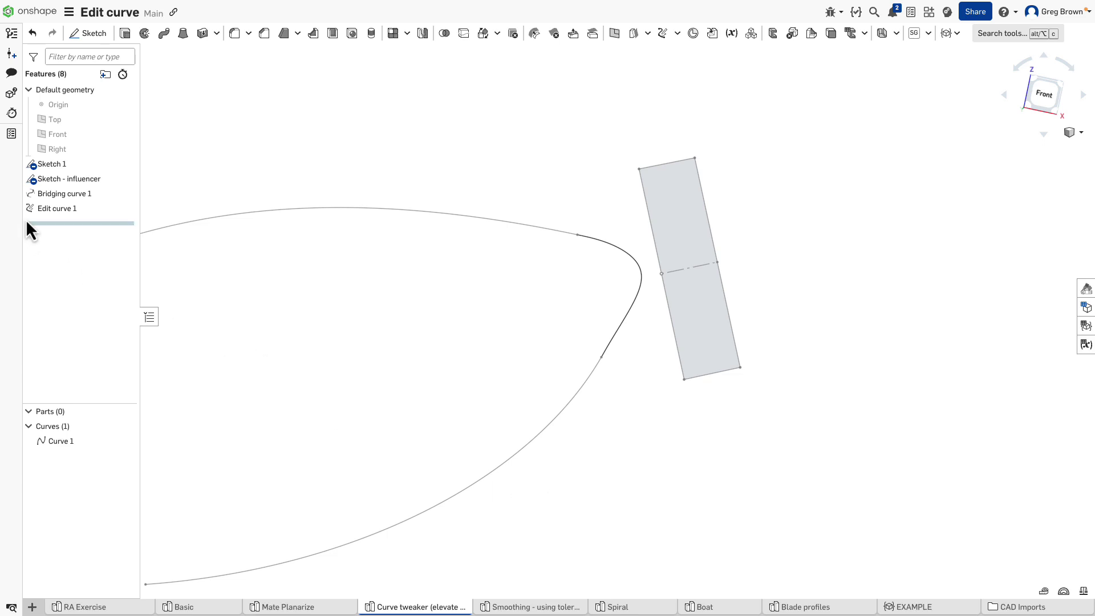
Step: Open the Smoothing Part Studio and orient its sketched spline to the Front view
{"action": "left_click", "coordinate": [549, 609]}
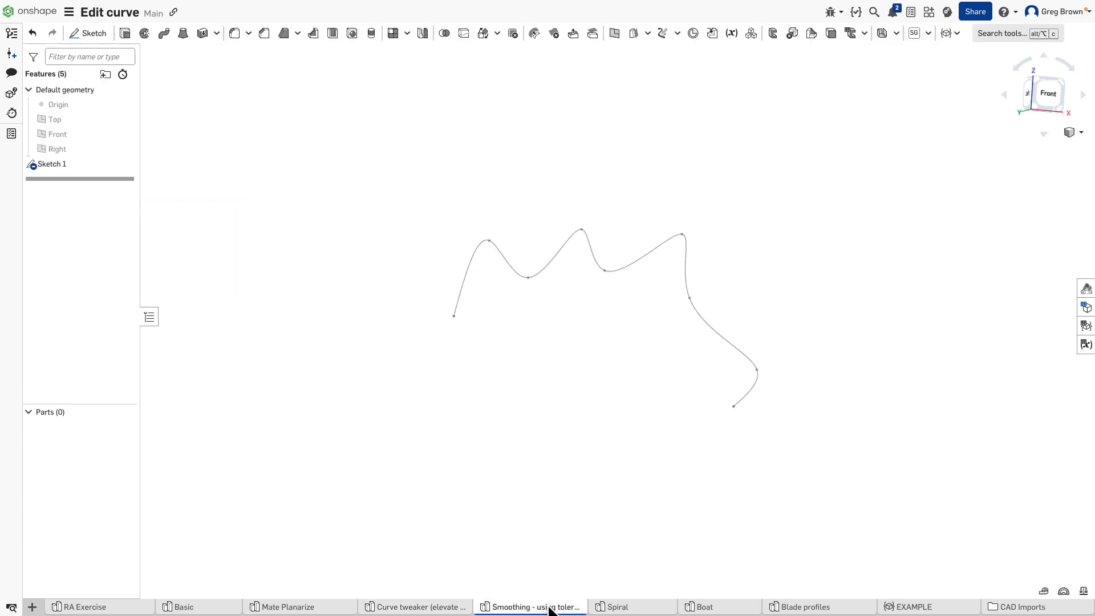
{"action": "right_click_drag", "start_coordinate": [563, 402], "coordinate": [372, 340]}
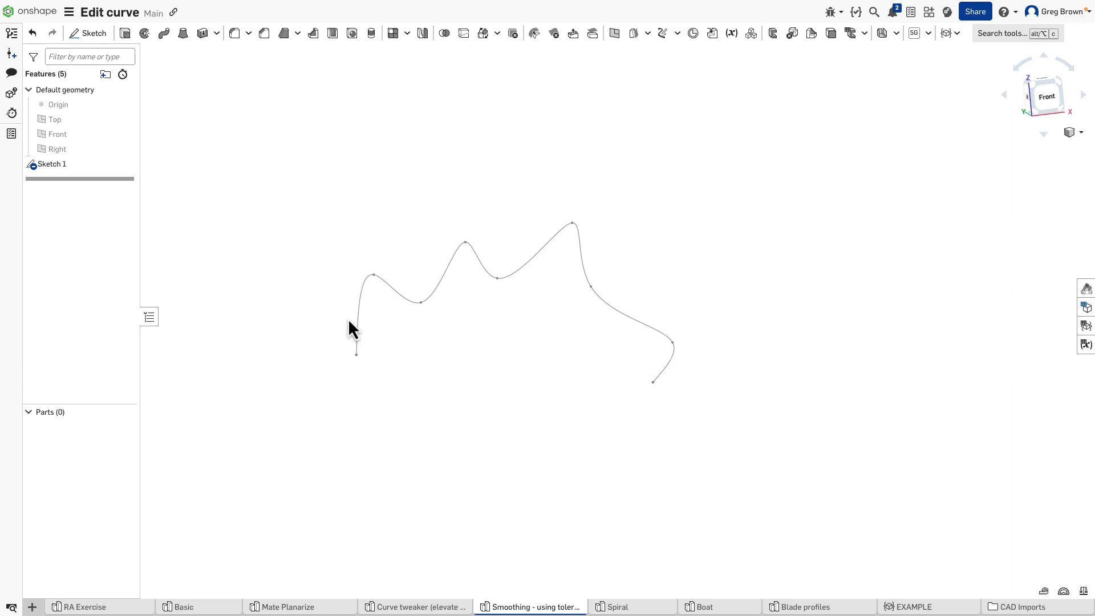
{"action": "right_click_drag", "start_coordinate": [696, 360], "coordinate": [529, 361]}
{"action": "left_click", "coordinate": [1038, 97]}
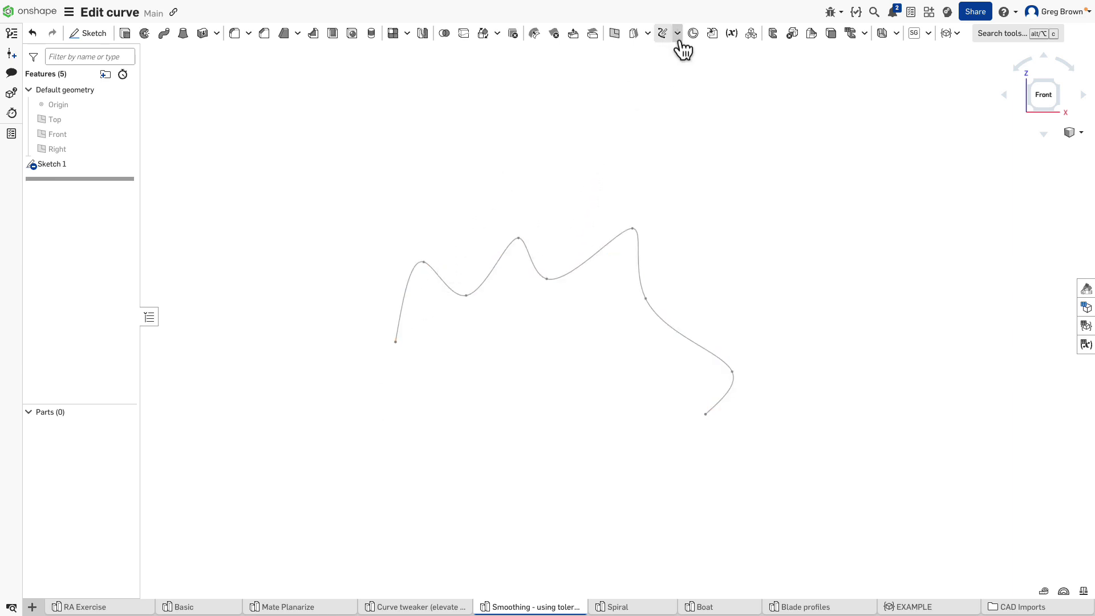
Step: Start an Edit curve feature on the wavy spline of Sketch 1, with the dialog moved clear of the curve
{"action": "left_click", "coordinate": [663, 33]}
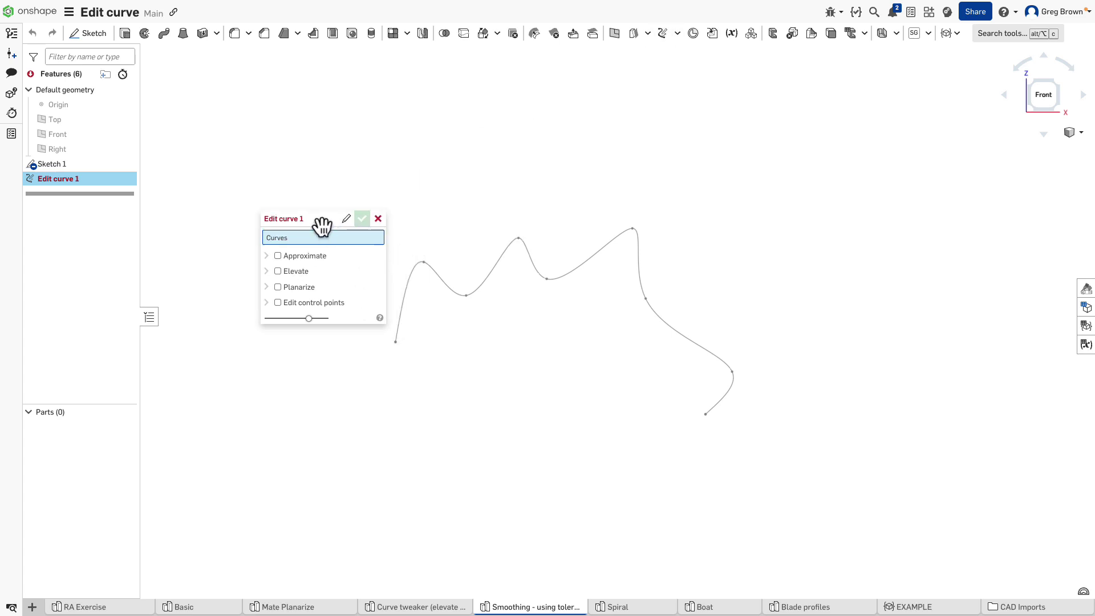
{"action": "left_click_drag", "start_coordinate": [339, 234], "coordinate": [288, 195]}
{"action": "left_click", "coordinate": [406, 282]}
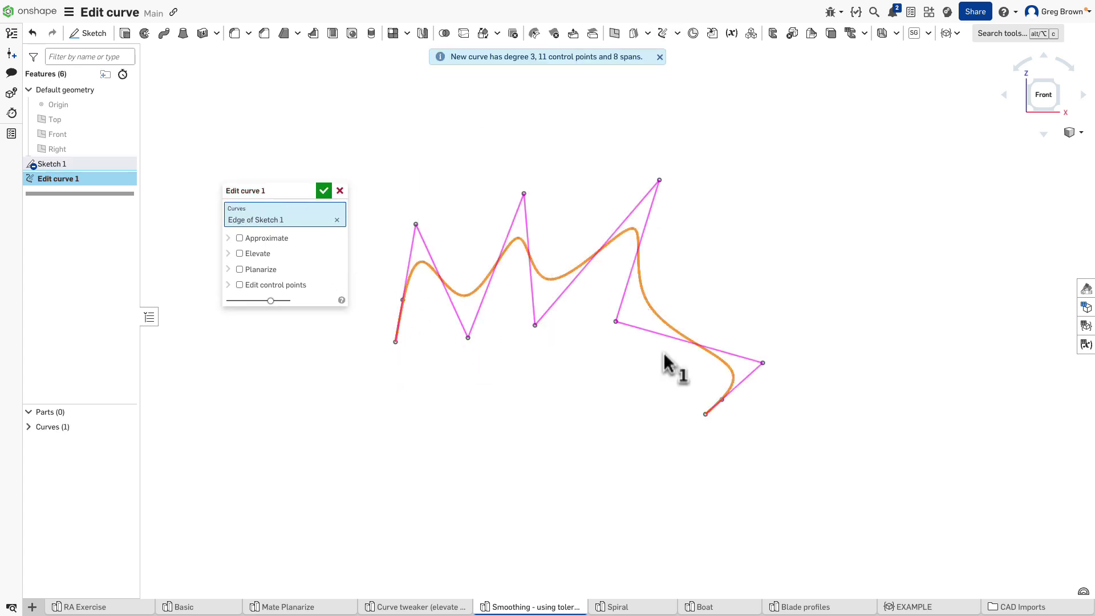
Step: Move control point 6 by an X offset of about -2 mm and Z of -24 mm, and control point 4 by Z of about -16 mm
{"action": "left_click", "coordinate": [660, 181]}
{"action": "left_click_drag", "start_coordinate": [700, 174], "coordinate": [695, 212]}
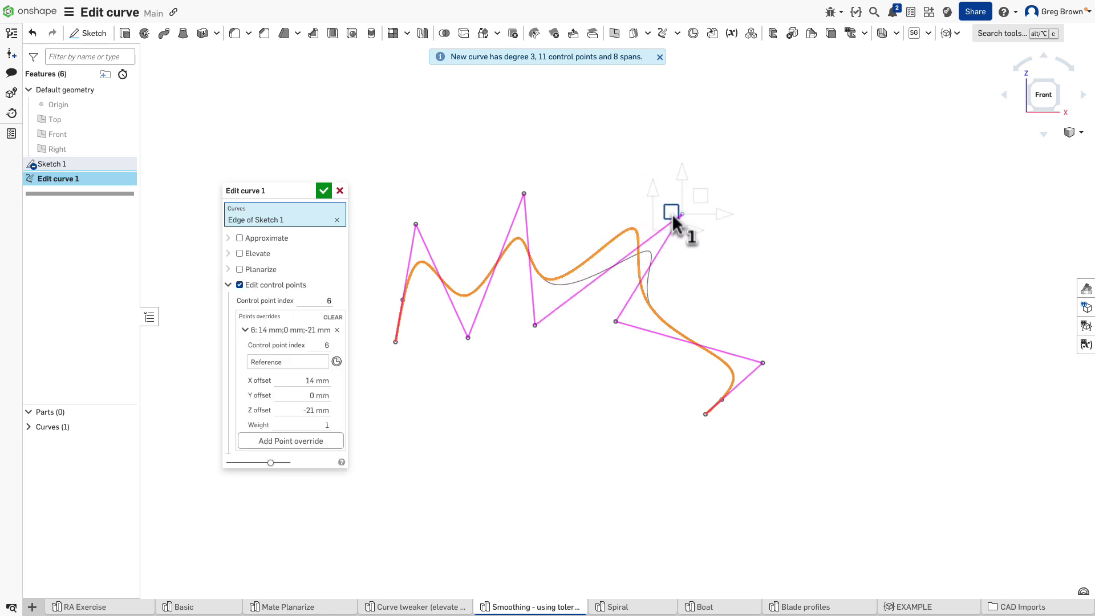
{"action": "left_click", "coordinate": [524, 193]}
{"action": "left_click_drag", "start_coordinate": [543, 175], "coordinate": [554, 210]}
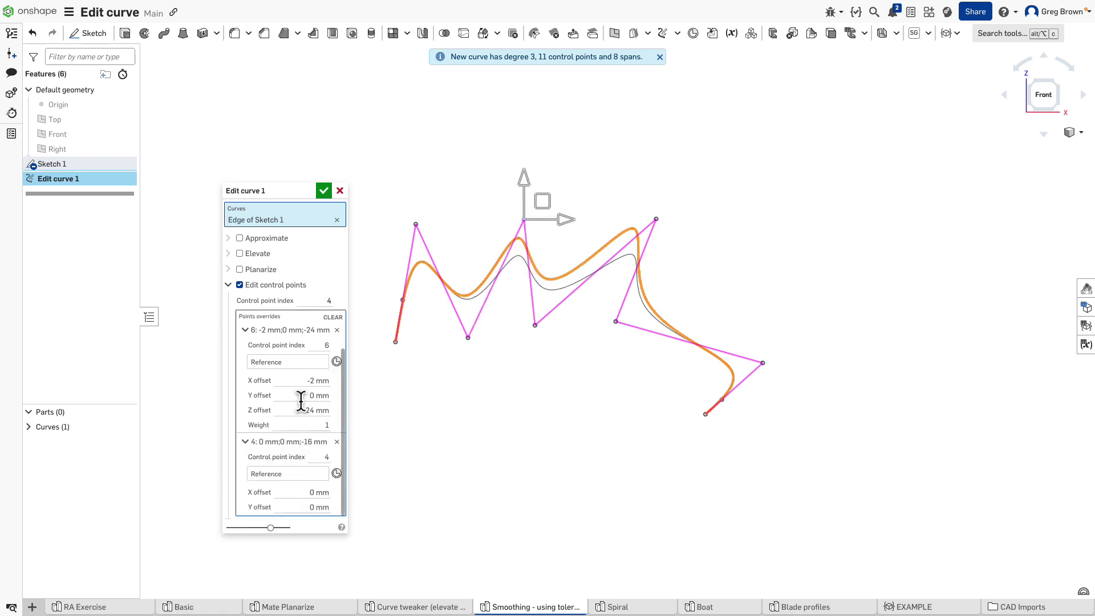
Step: Delete the overrides of control points 4 and 6 and turn off control point editing
{"action": "left_click", "coordinate": [336, 442]}
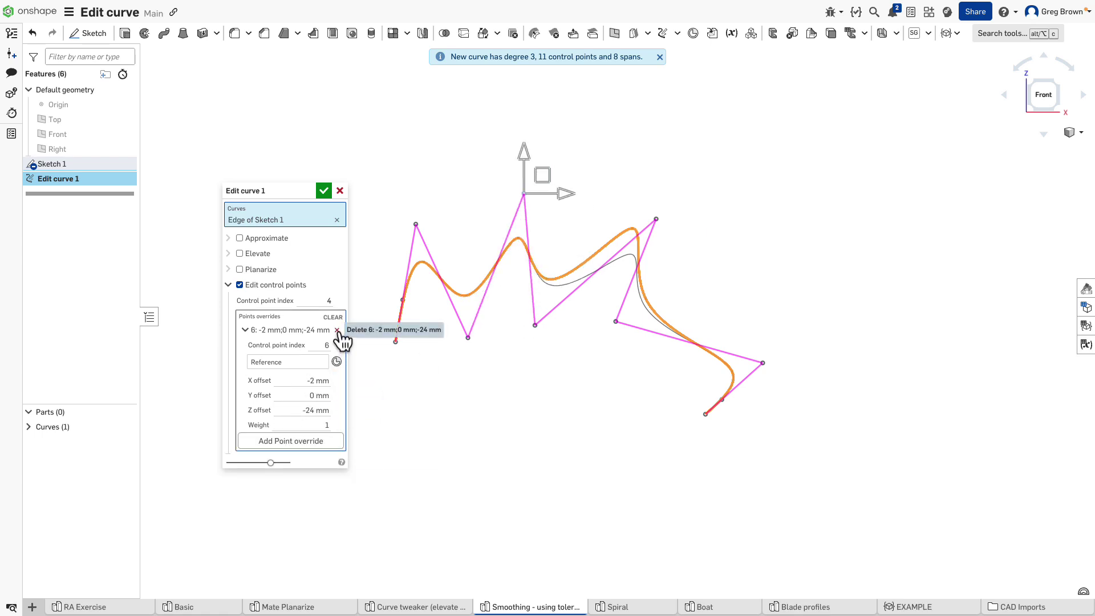
{"action": "left_click", "coordinate": [337, 330]}
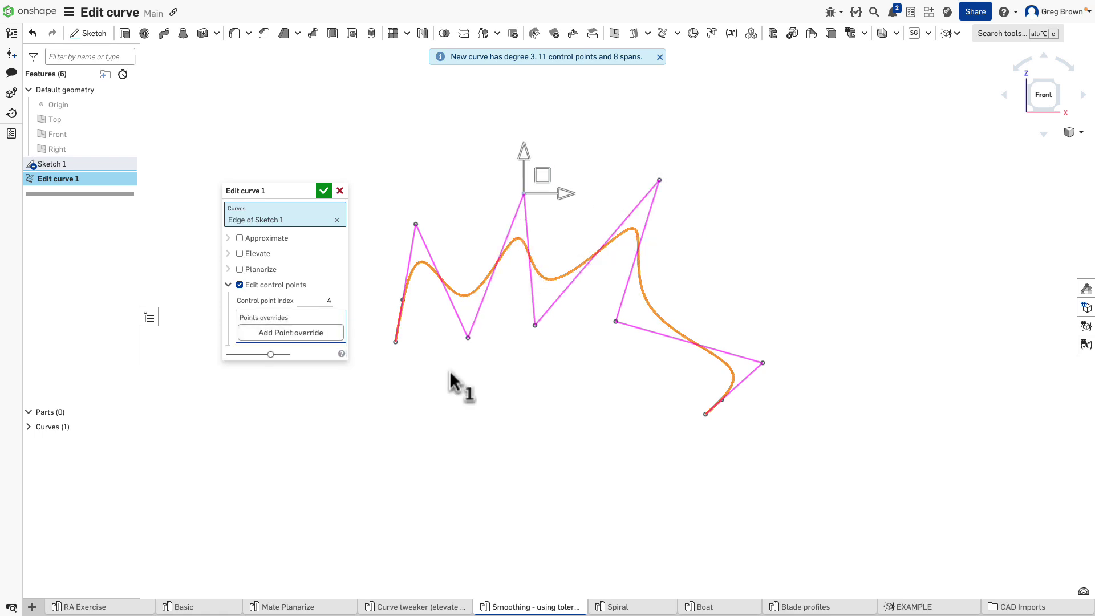
{"action": "left_click", "coordinate": [239, 284]}
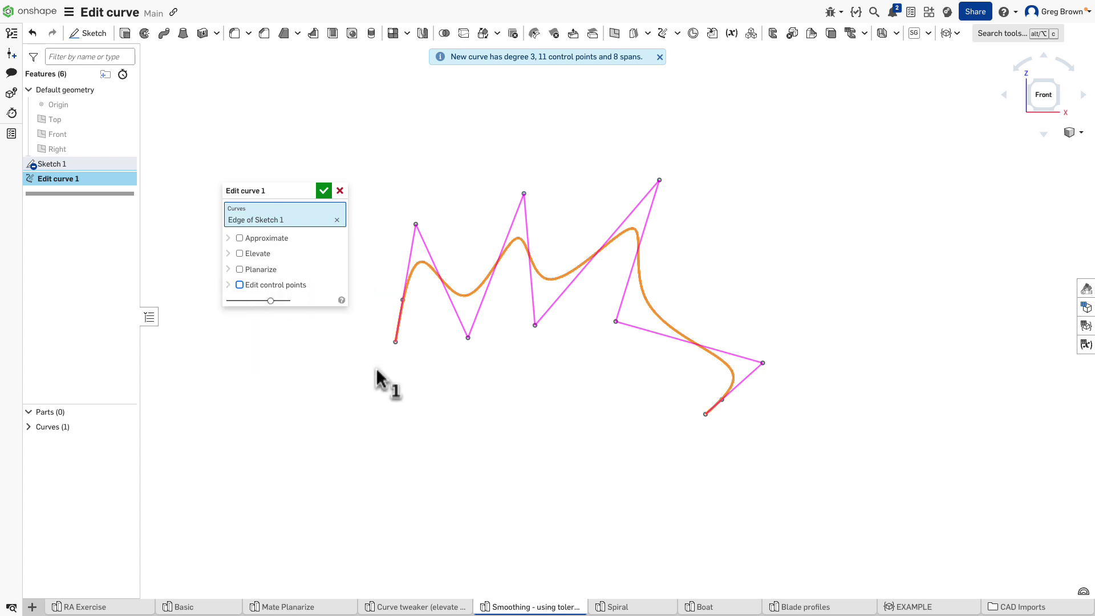
Step: Approximate the spline at target degree 3 with a maximum of 99 control points and a tolerance of 1 mm
{"action": "scroll", "coordinate": [390, 313], "scroll_direction": "up", "scroll_amount": 1}
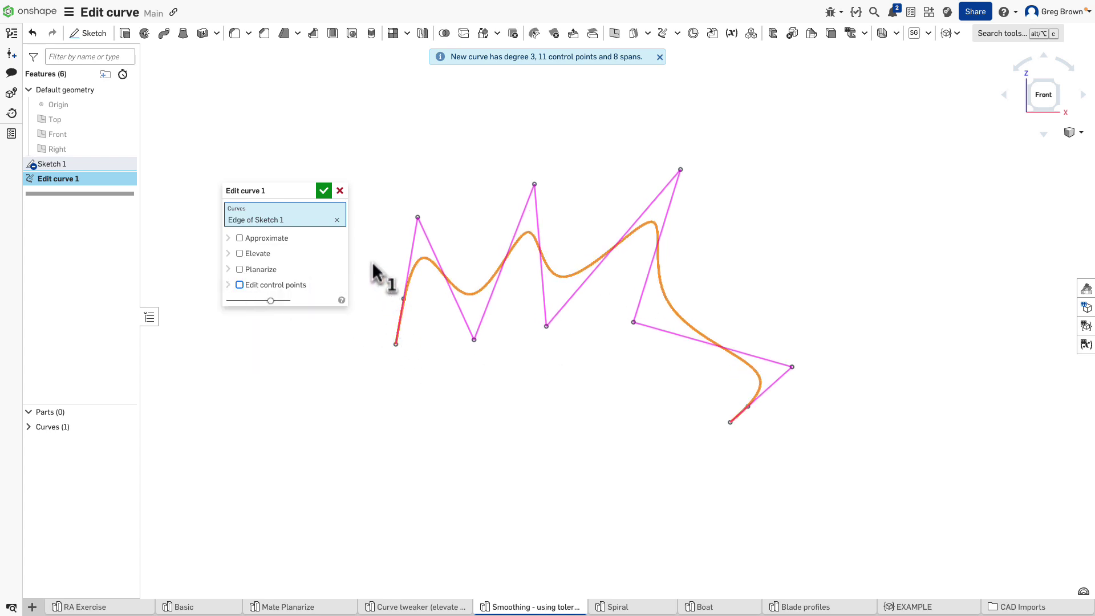
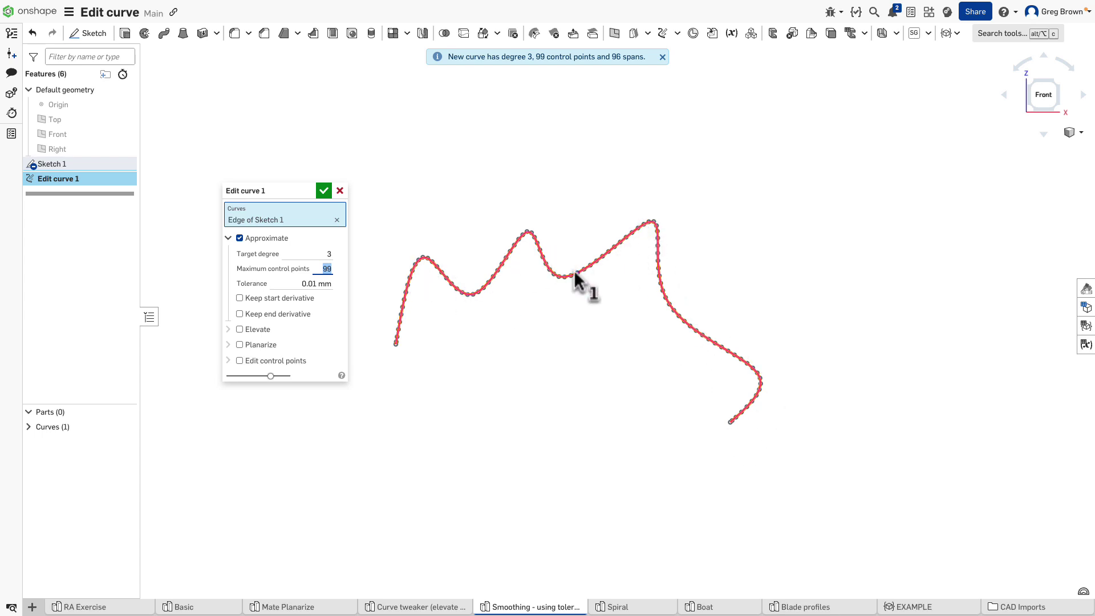
{"action": "left_click", "coordinate": [298, 283]}
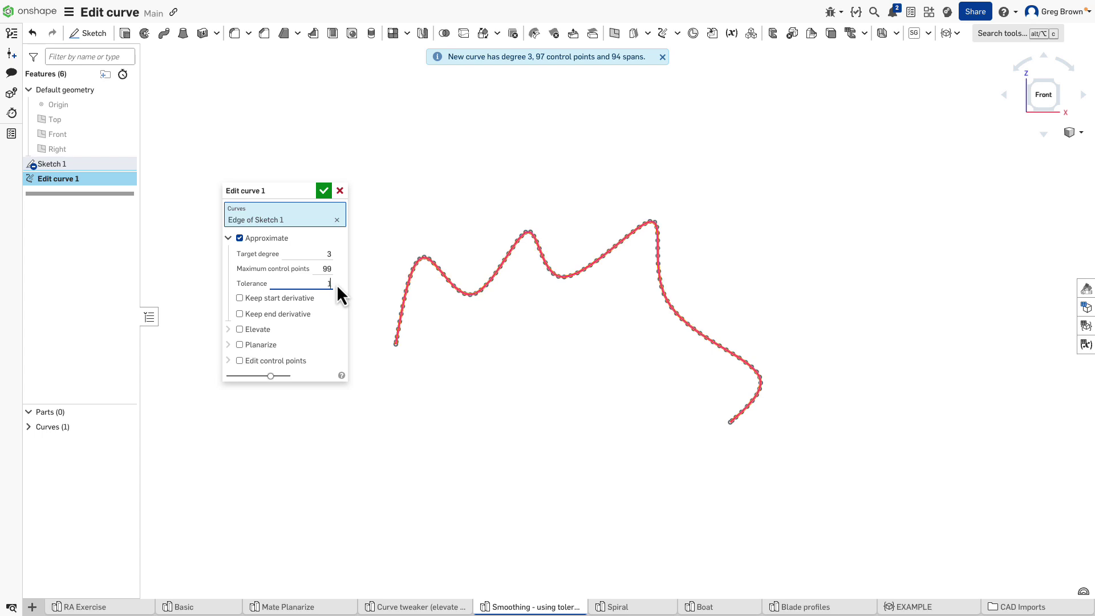
{"action": "key", "text": "Return"}
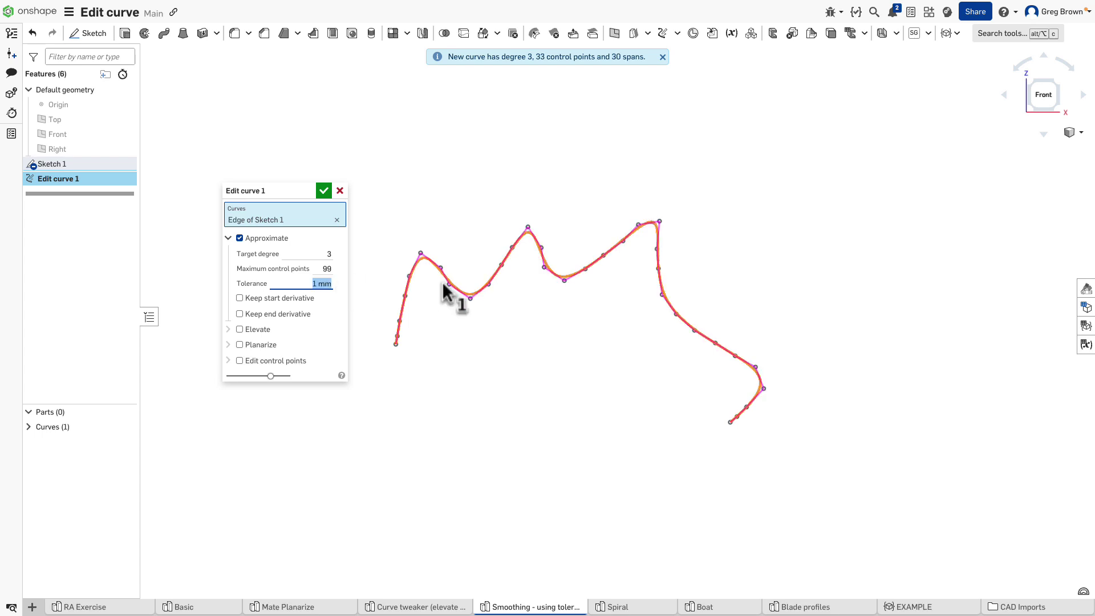
{"action": "scroll", "coordinate": [442, 285], "scroll_direction": "down", "scroll_amount": 5}
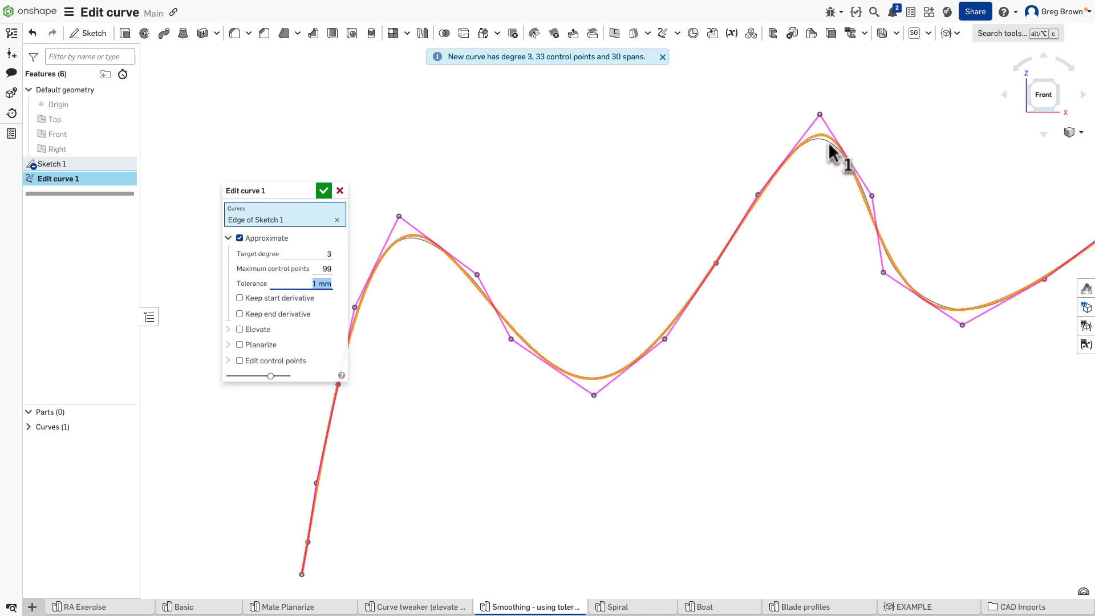
{"action": "scroll", "coordinate": [673, 207], "scroll_direction": "up", "scroll_amount": 4}
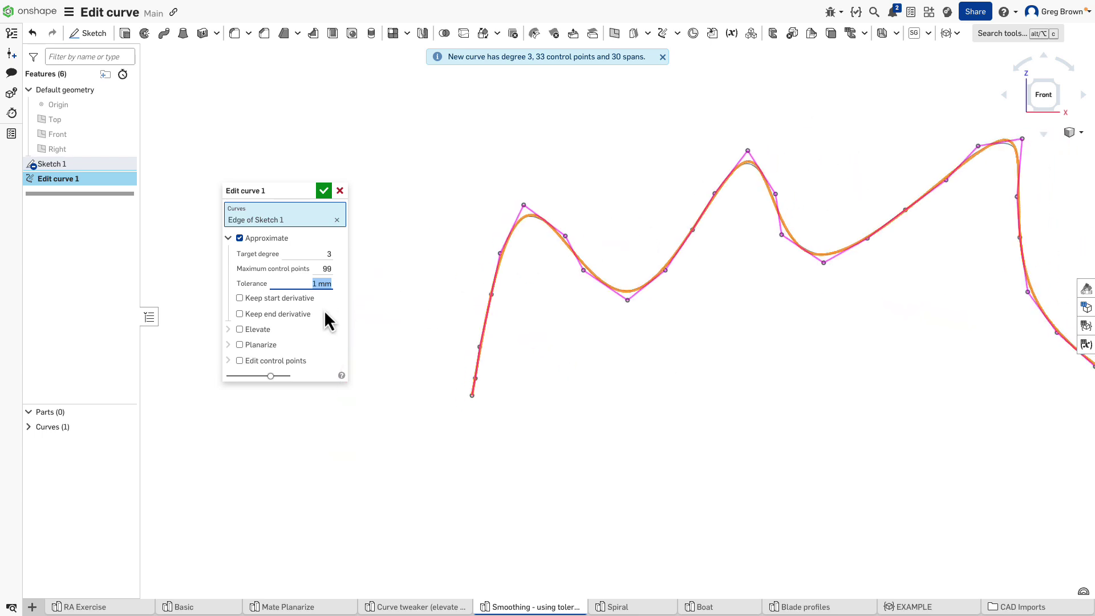
Step: Raise the approximation tolerance in stages to 10, 20 and 30 mm to smooth the curve
{"action": "type", "text": "10"}
{"action": "key", "text": "Return"}
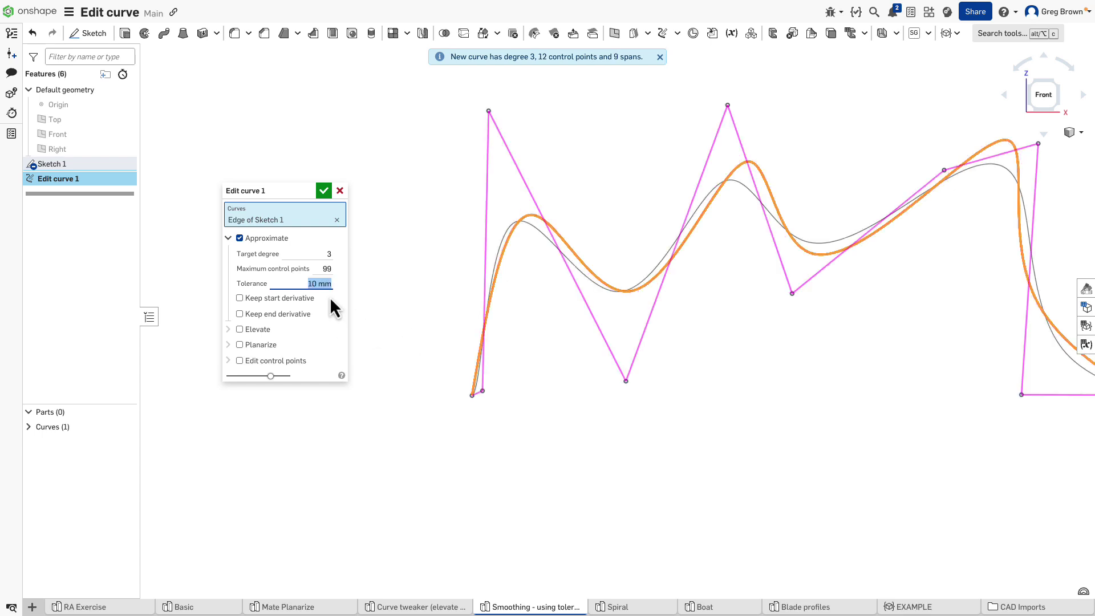
{"action": "type", "text": "20"}
{"action": "key", "text": "Return"}
{"action": "scroll", "coordinate": [454, 330], "scroll_direction": "up", "scroll_amount": 2}
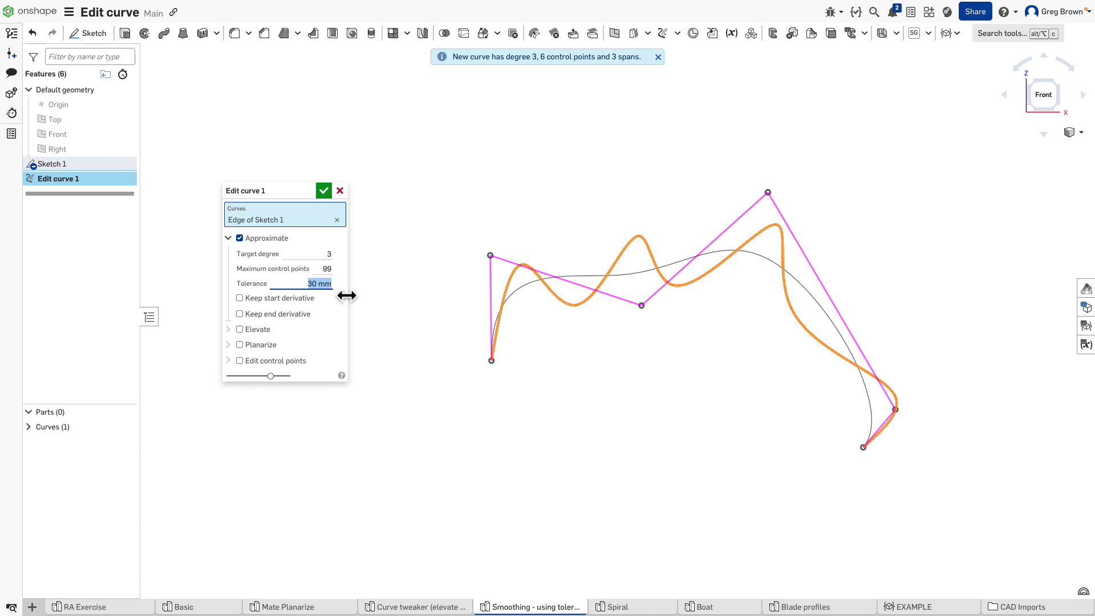
Step: Set the approximation tolerance to 20 mm and accept the edited spline
{"action": "type", "text": "2"}
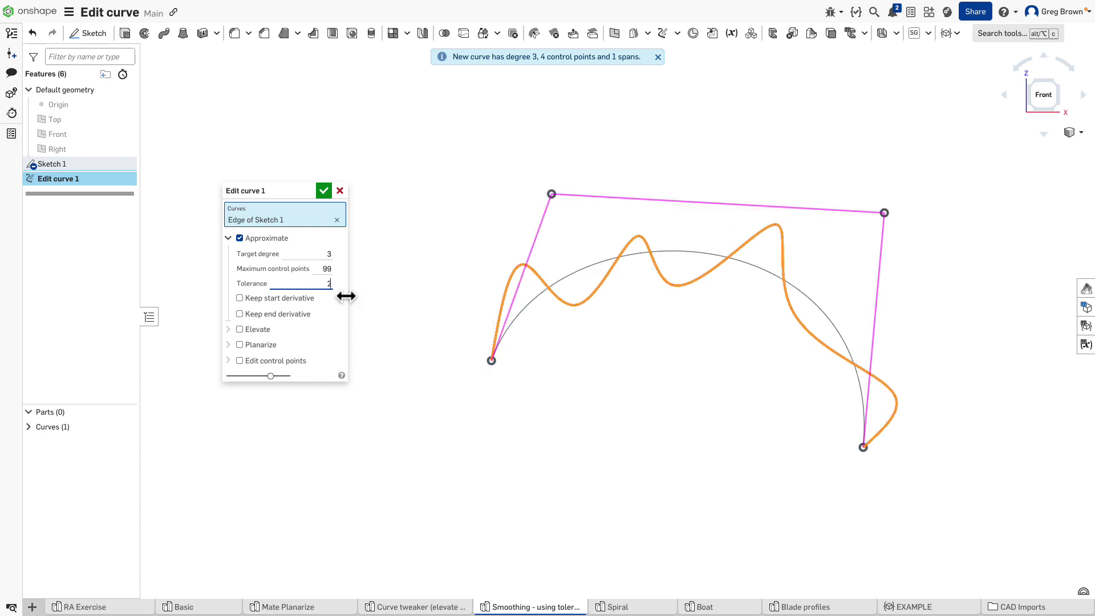
{"action": "type", "text": "0"}
{"action": "key", "text": "Return"}
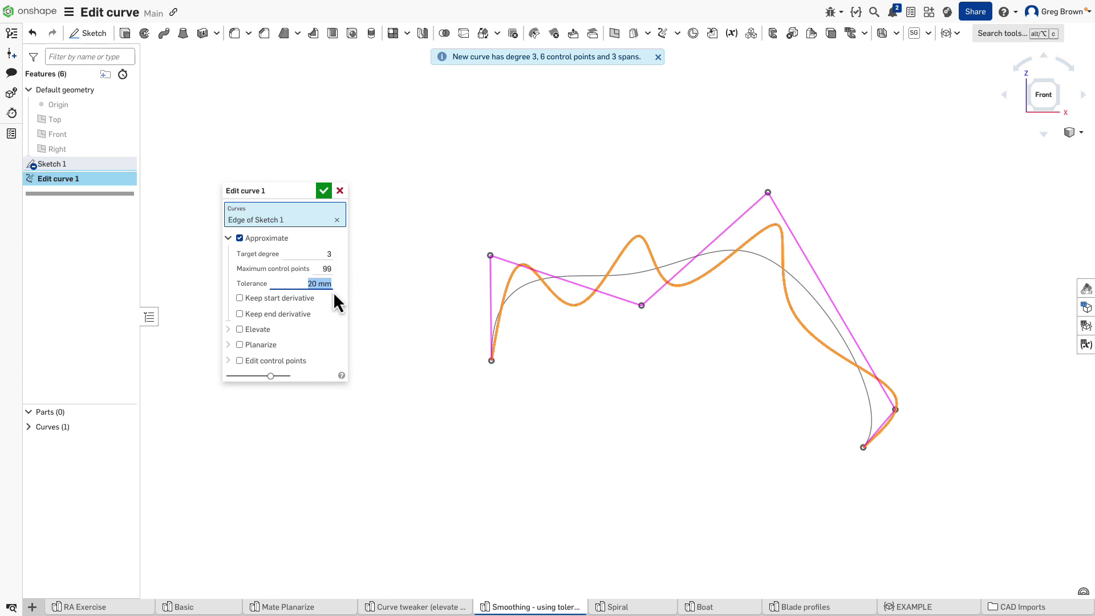
{"action": "left_click", "coordinate": [323, 190]}
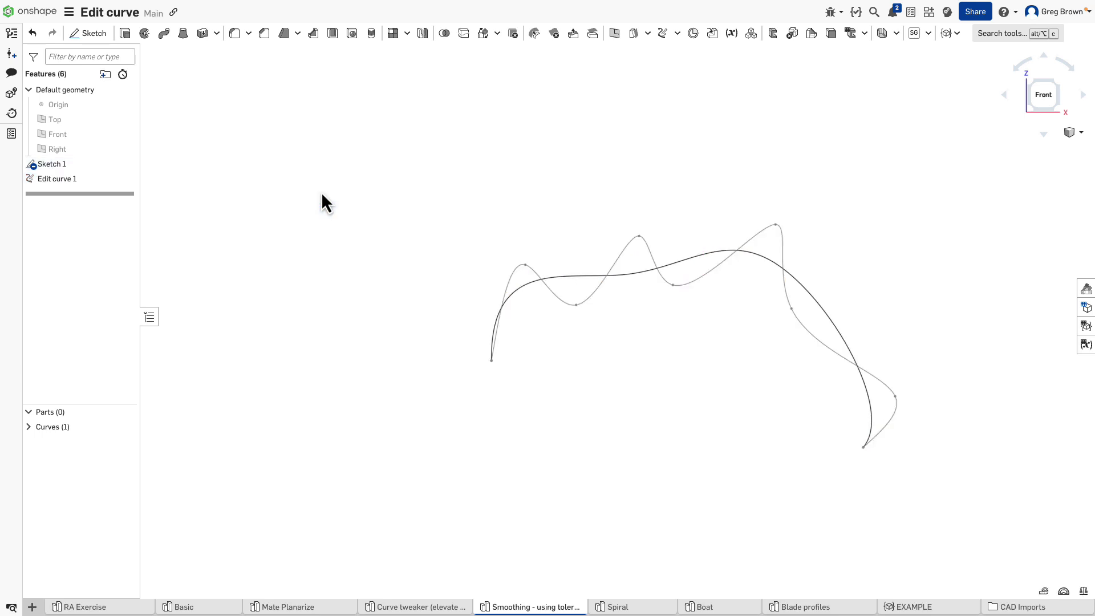
{"action": "middle_click_drag", "start_coordinate": [588, 256], "coordinate": [449, 244]}
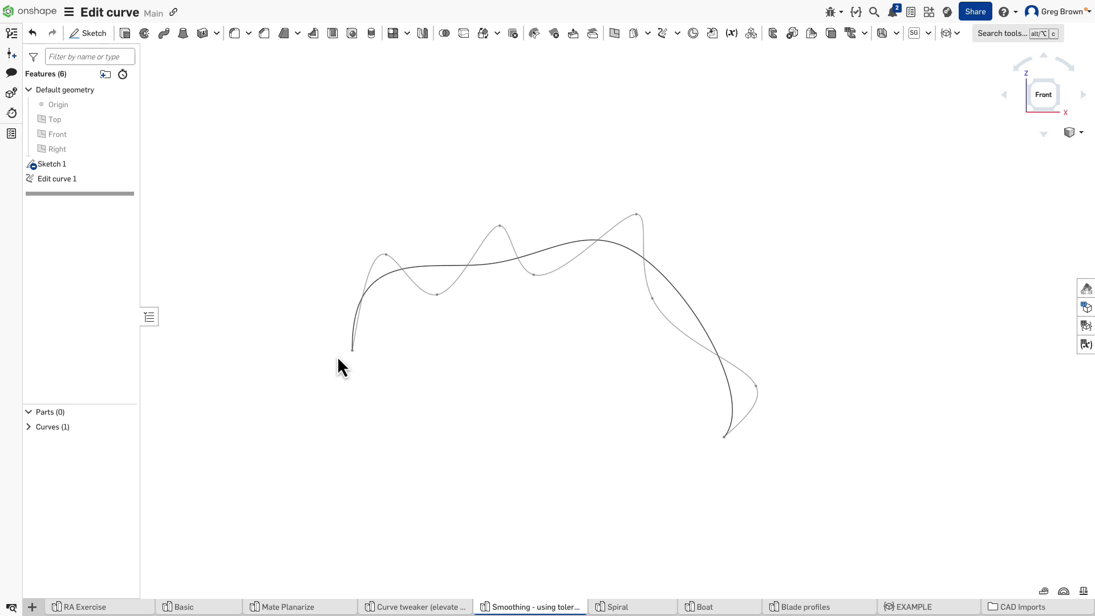
Step: Open the Spiral part studio and examine the helix, the profile sketch and the swept coil
{"action": "mouse_move", "coordinate": [616, 608]}
{"action": "left_click", "coordinate": [623, 608]}
{"action": "right_click_drag", "start_coordinate": [574, 485], "coordinate": [599, 497]}
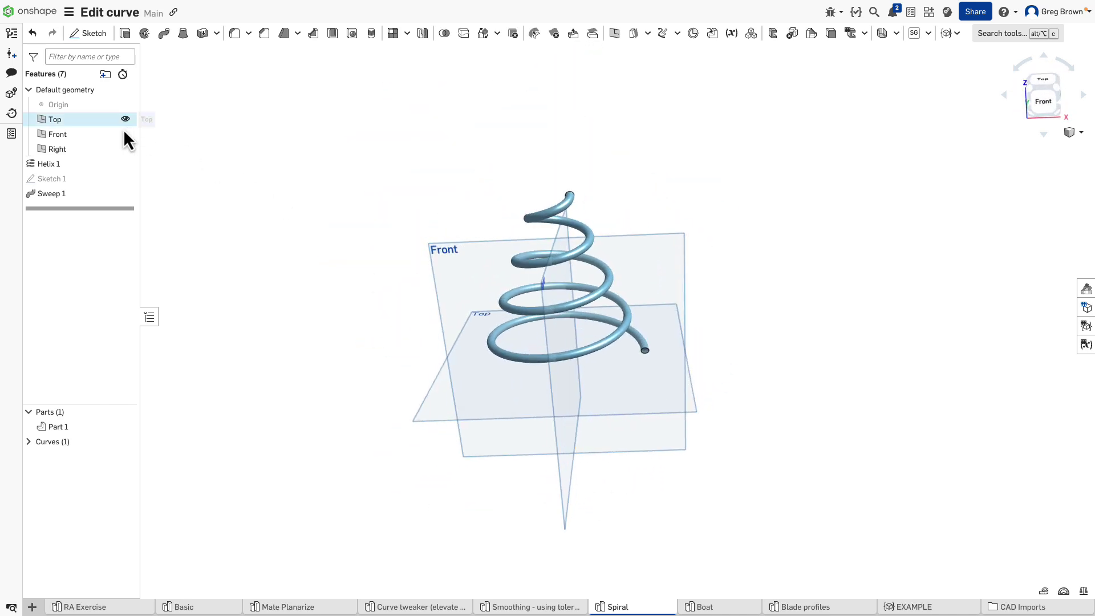
{"action": "left_click", "coordinate": [87, 165]}
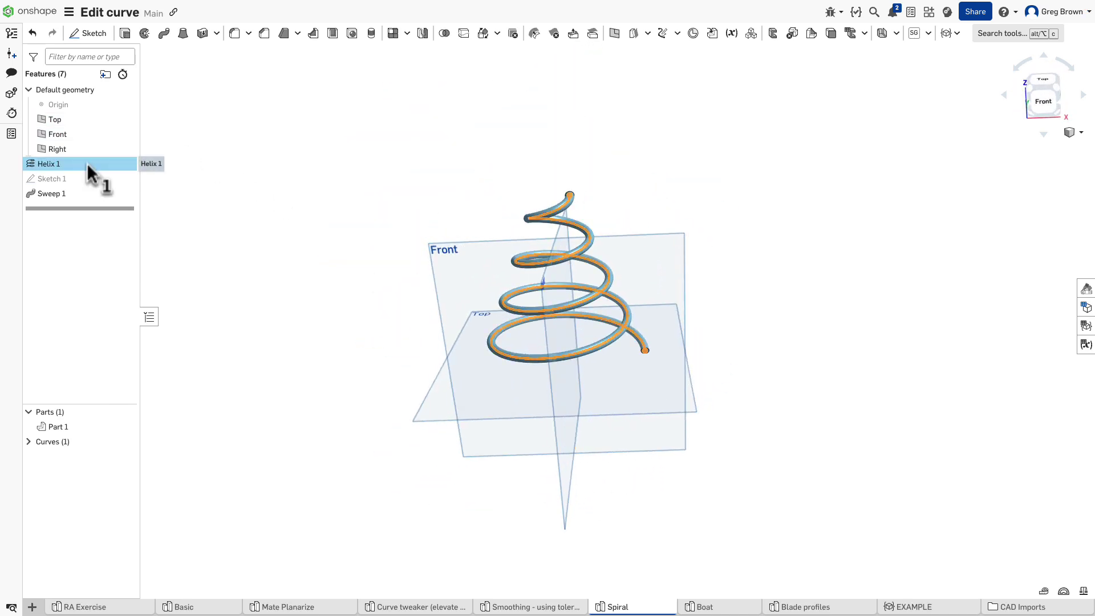
{"action": "left_click", "coordinate": [677, 34]}
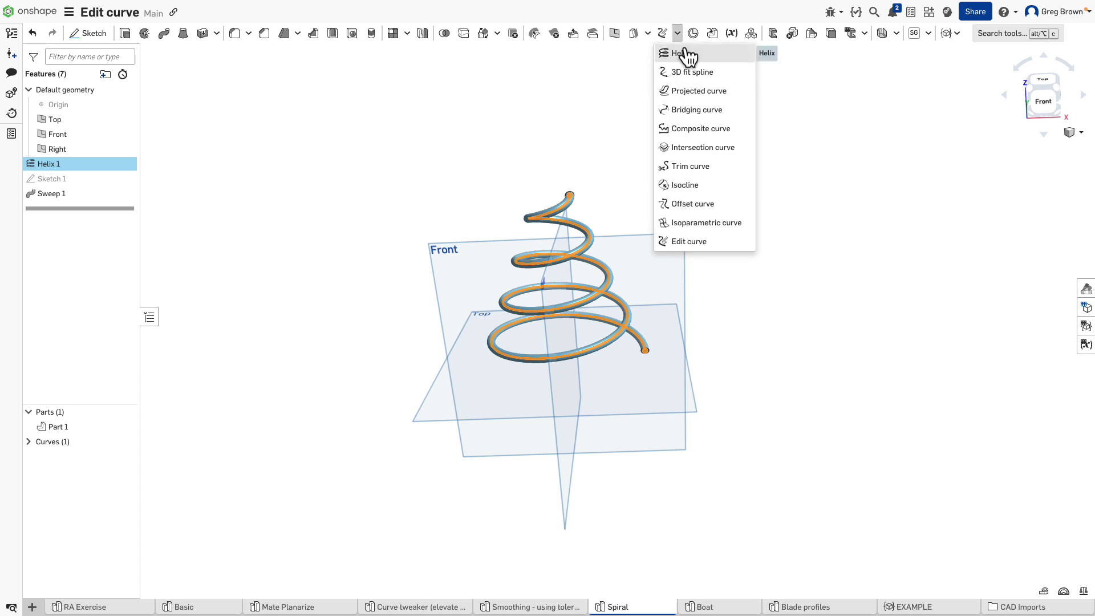
{"action": "left_click", "coordinate": [330, 142]}
{"action": "left_click", "coordinate": [100, 180]}
{"action": "scroll", "coordinate": [582, 202], "scroll_direction": "up", "scroll_amount": 3}
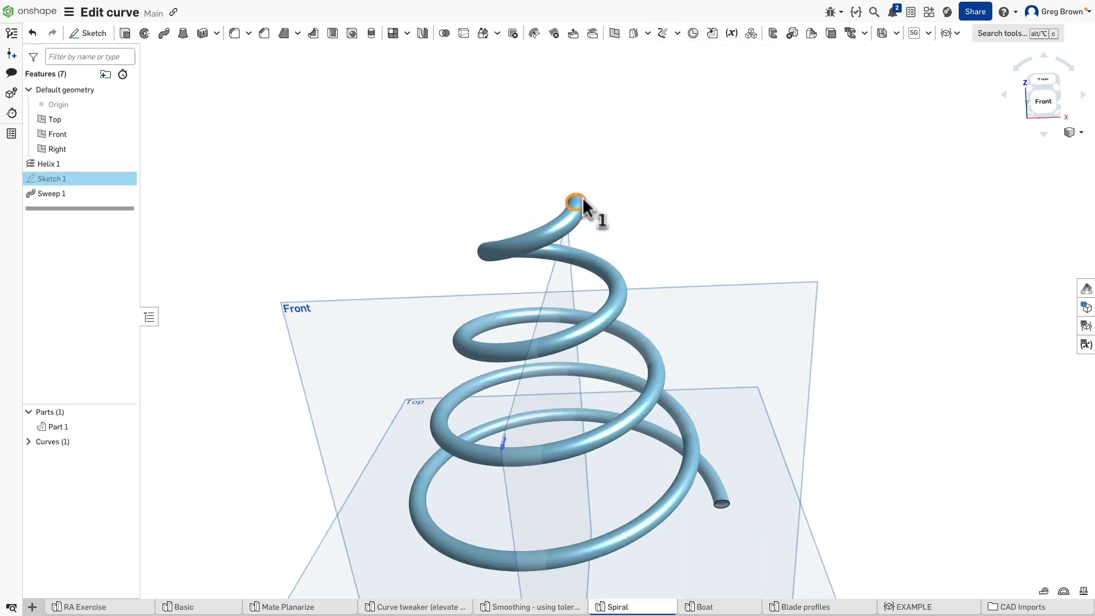
{"action": "key", "text": "shift+7"}
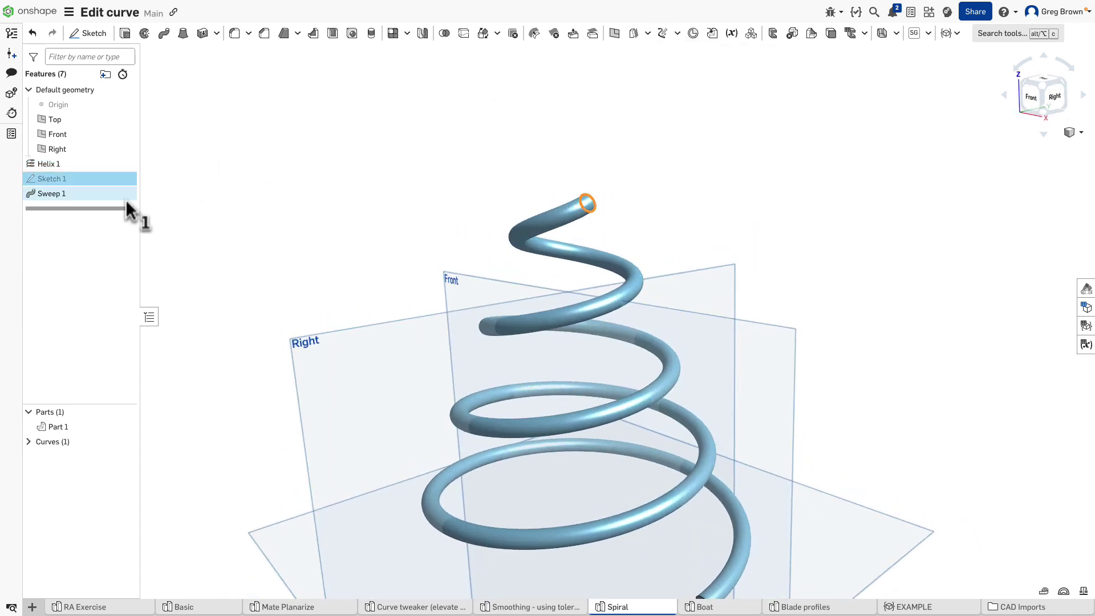
{"action": "left_click_drag", "start_coordinate": [125, 200], "coordinate": [220, 196]}
{"action": "left_click", "coordinate": [122, 180]}
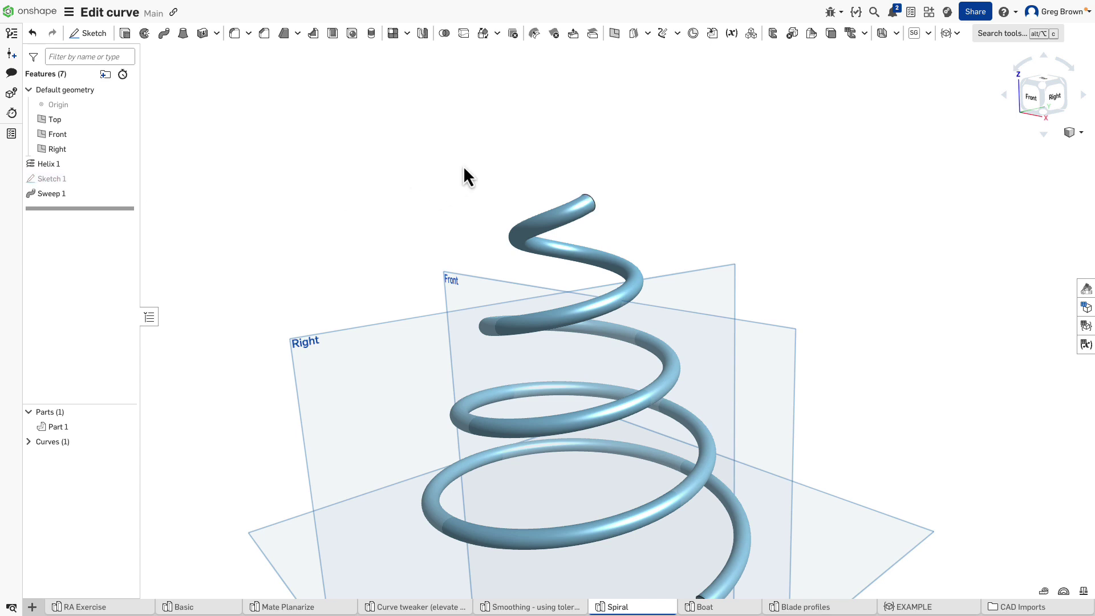
{"action": "scroll", "coordinate": [463, 165], "scroll_direction": "down", "scroll_amount": 3}
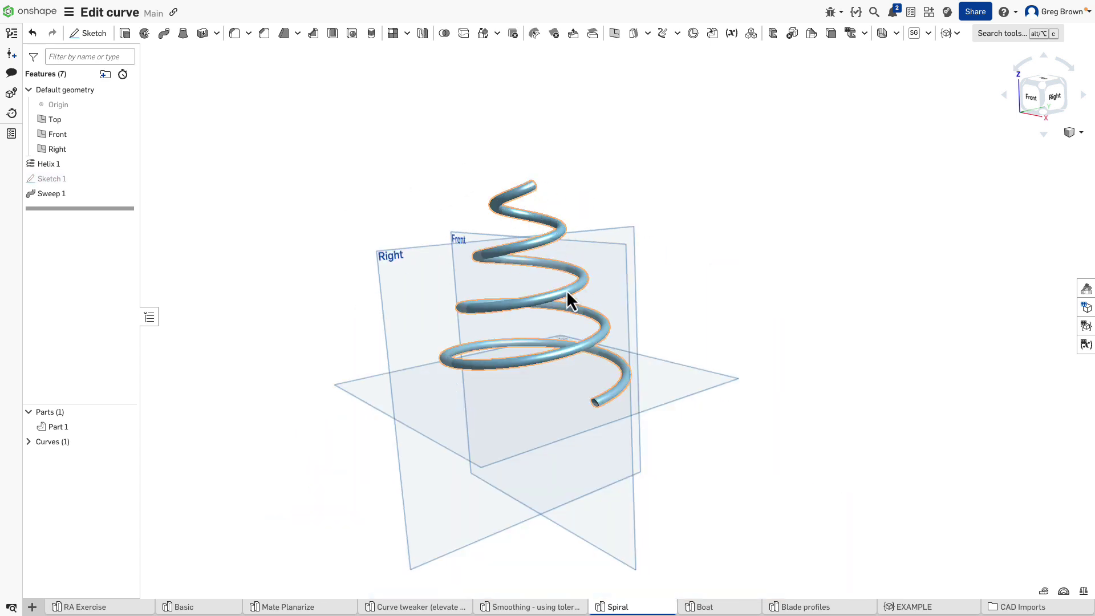
{"action": "right_click_drag", "start_coordinate": [519, 362], "coordinate": [445, 213]}
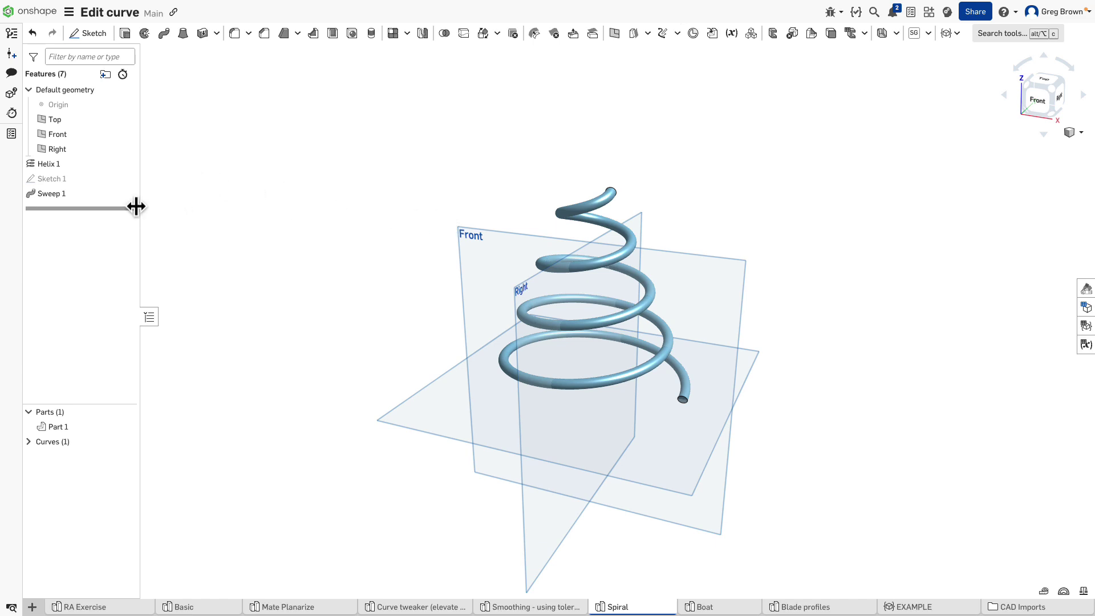
Step: Roll the model back to just after the helix and start an Edit curve feature on the helix curve
{"action": "left_click_drag", "start_coordinate": [122, 208], "coordinate": [112, 173]}
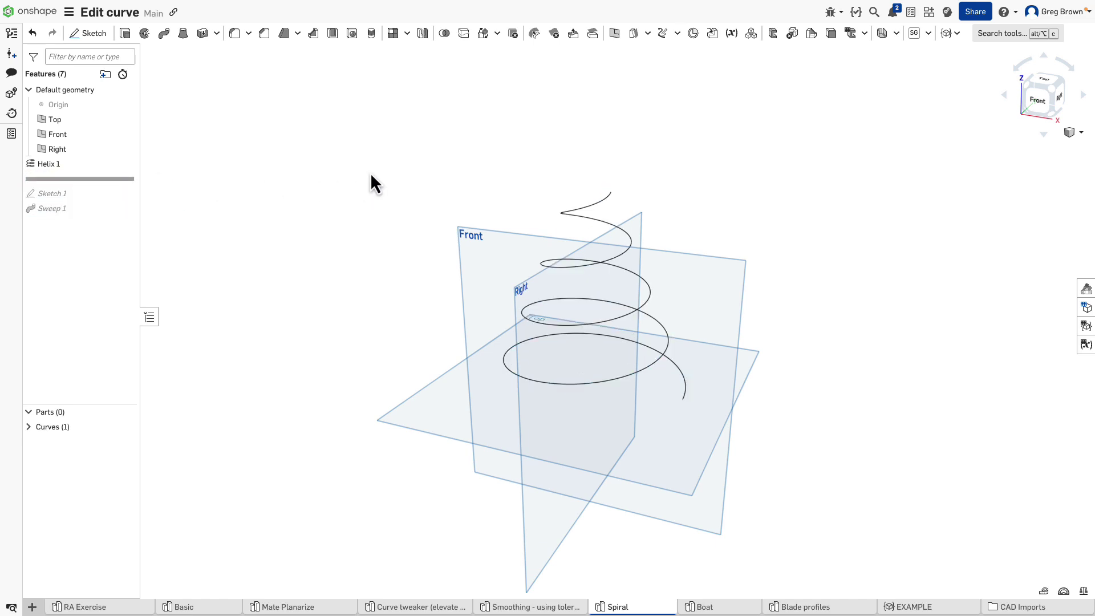
{"action": "left_click", "coordinate": [663, 34]}
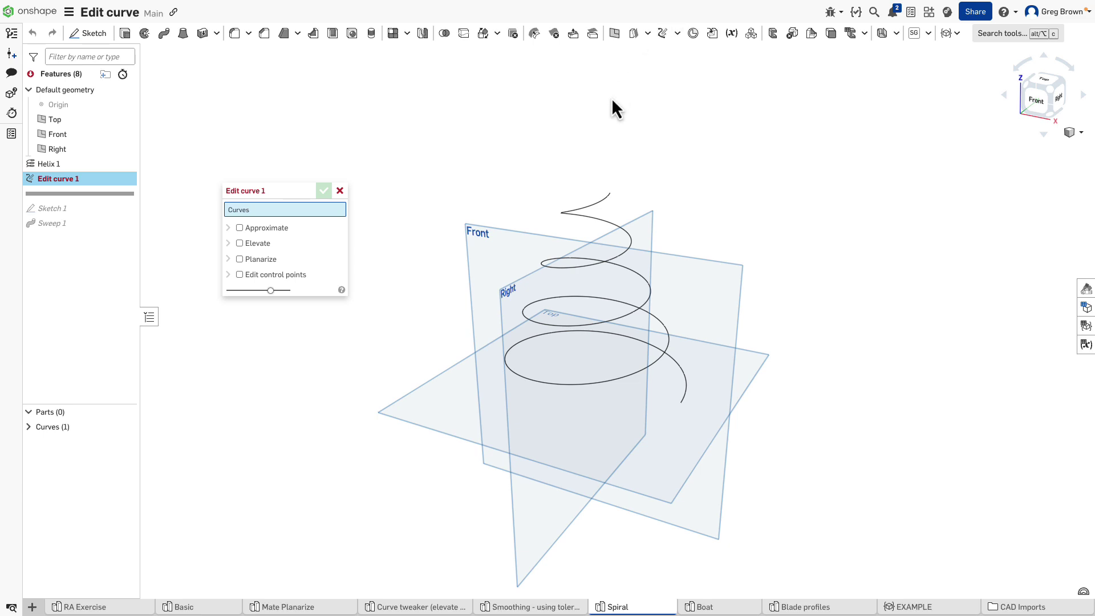
{"action": "left_click", "coordinate": [582, 207]}
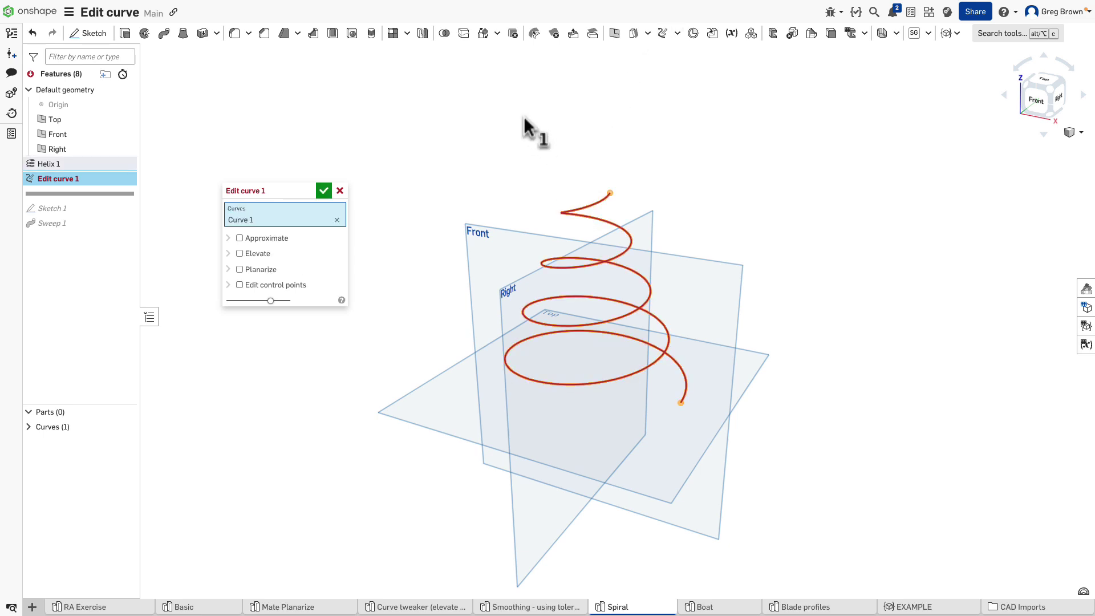
Step: Approximate the helix at target degree 5 with a maximum of 35 control points and accept the feature
{"action": "left_click", "coordinate": [239, 238]}
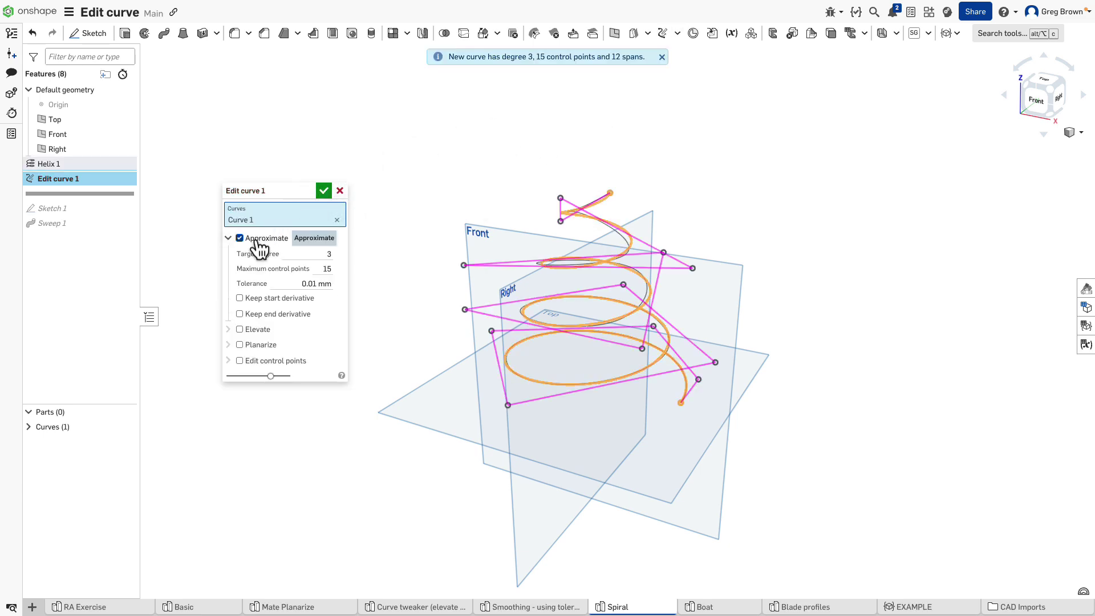
{"action": "type", "text": "5"}
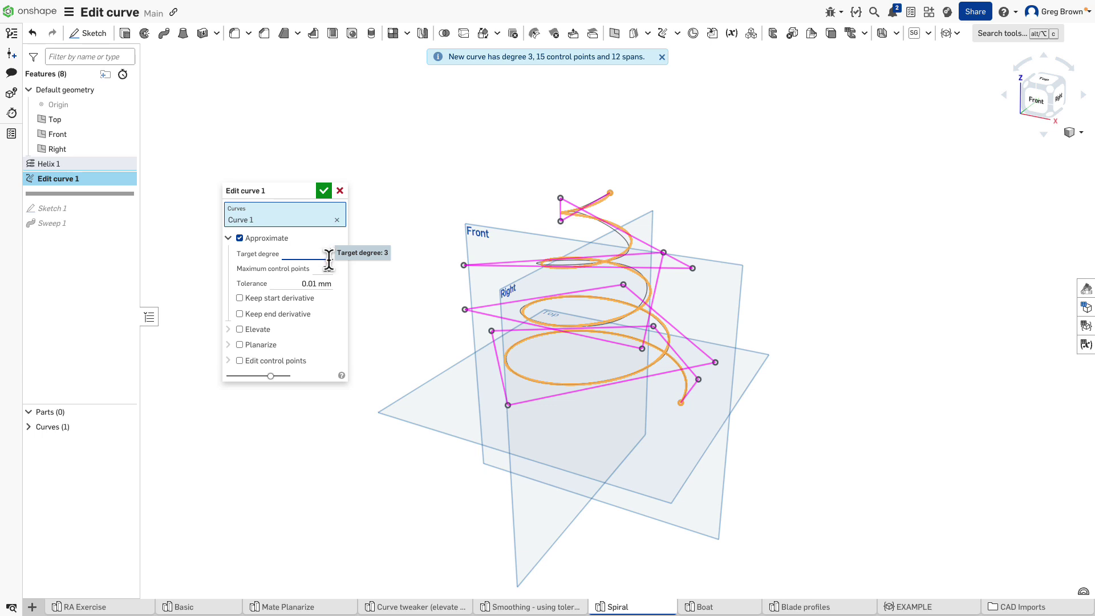
{"action": "left_click", "coordinate": [323, 269]}
{"action": "type", "text": "3"}
{"action": "type", "text": "5"}
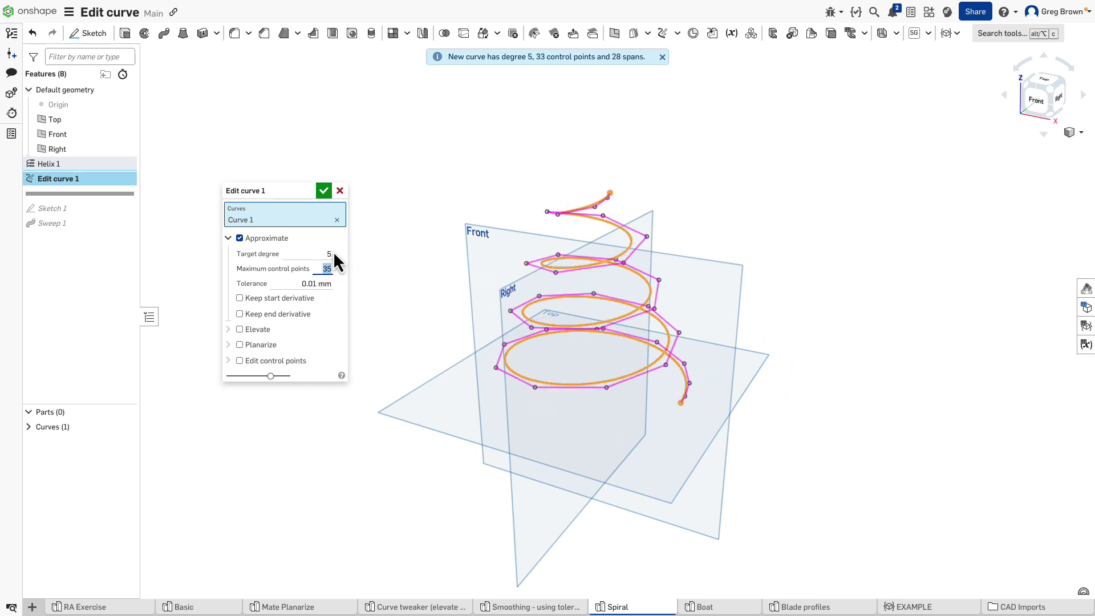
{"action": "right_click_drag", "start_coordinate": [579, 250], "coordinate": [594, 234]}
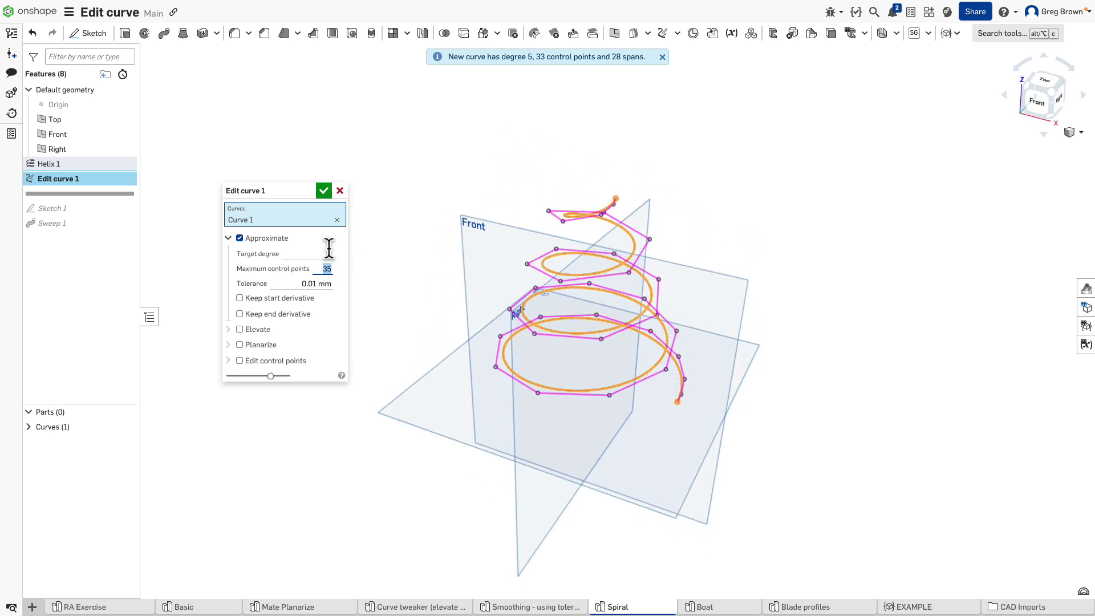
{"action": "left_click", "coordinate": [324, 190]}
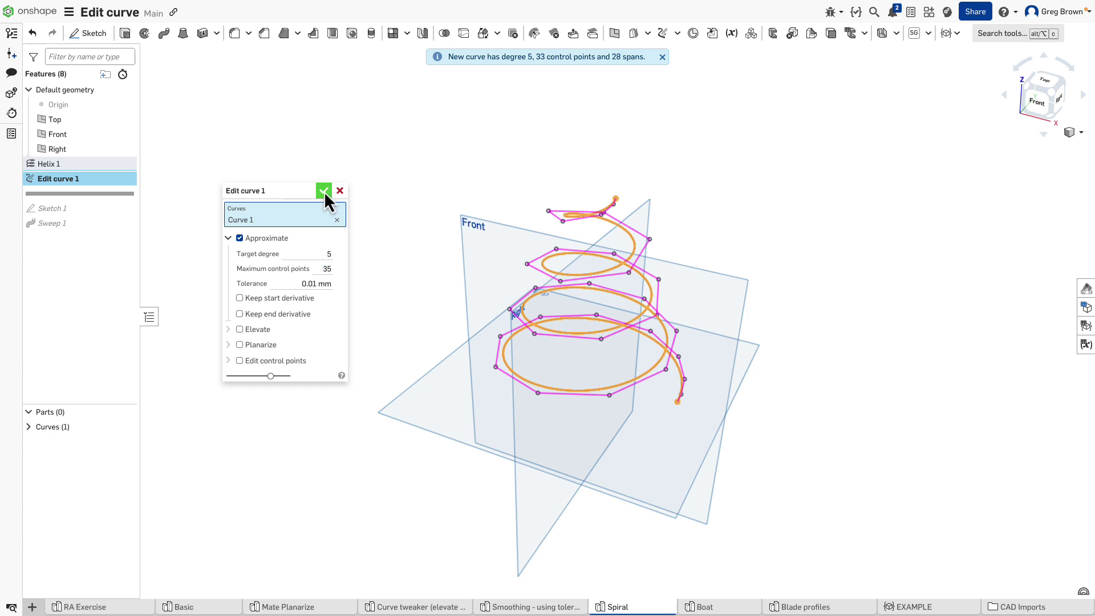
Step: Roll the history forward past the sweep and reopen the helix's Edit curve feature for editing
{"action": "left_click_drag", "start_coordinate": [98, 194], "coordinate": [104, 234]}
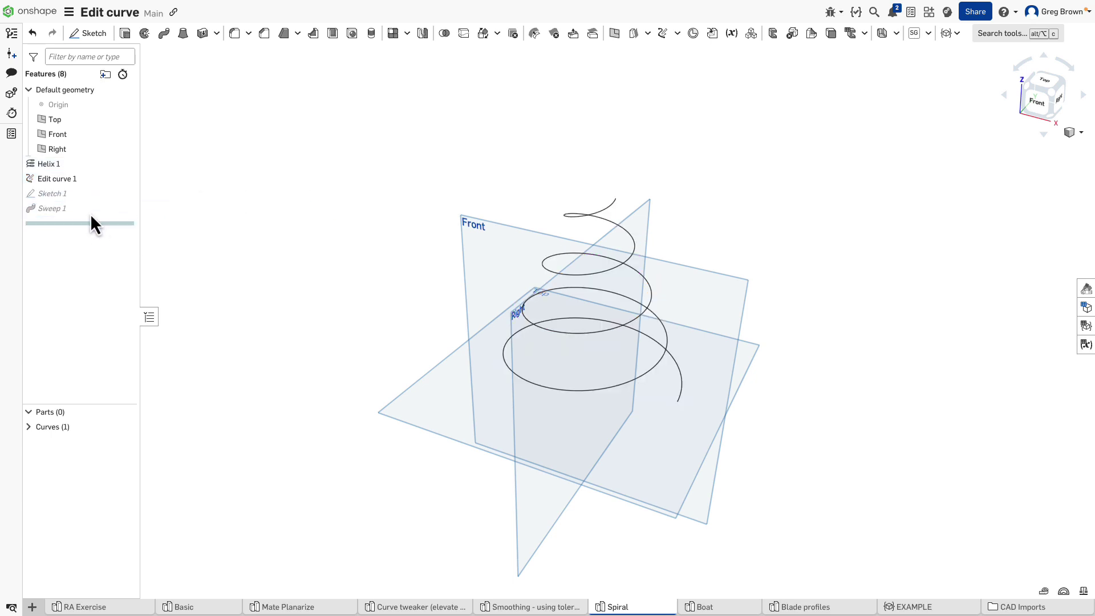
{"action": "right_click_drag", "start_coordinate": [399, 220], "coordinate": [389, 227]}
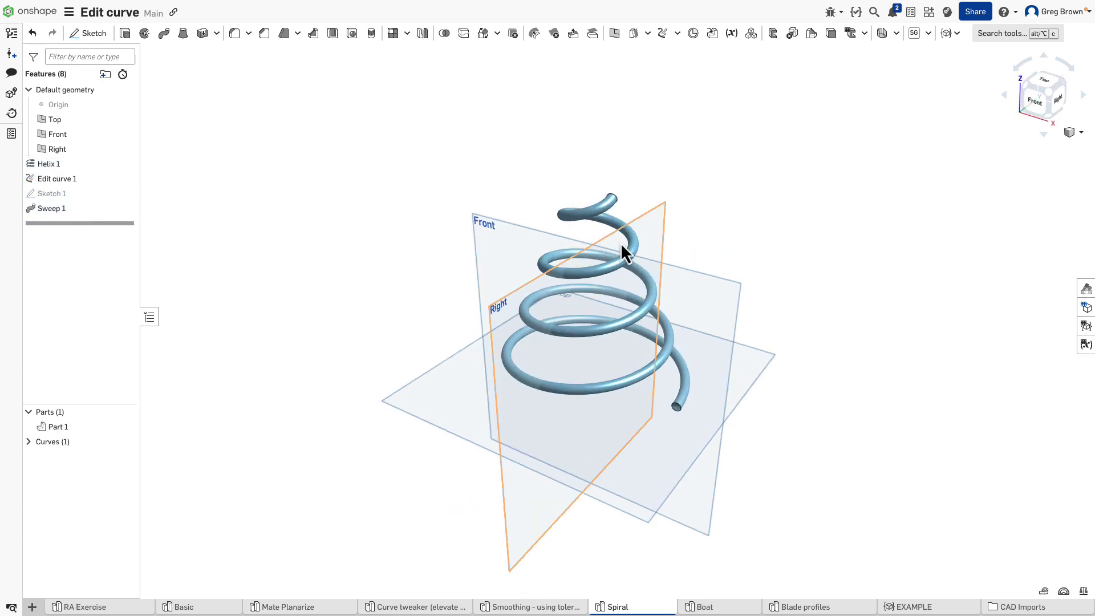
{"action": "right_click", "coordinate": [61, 178]}
{"action": "left_click", "coordinate": [112, 202]}
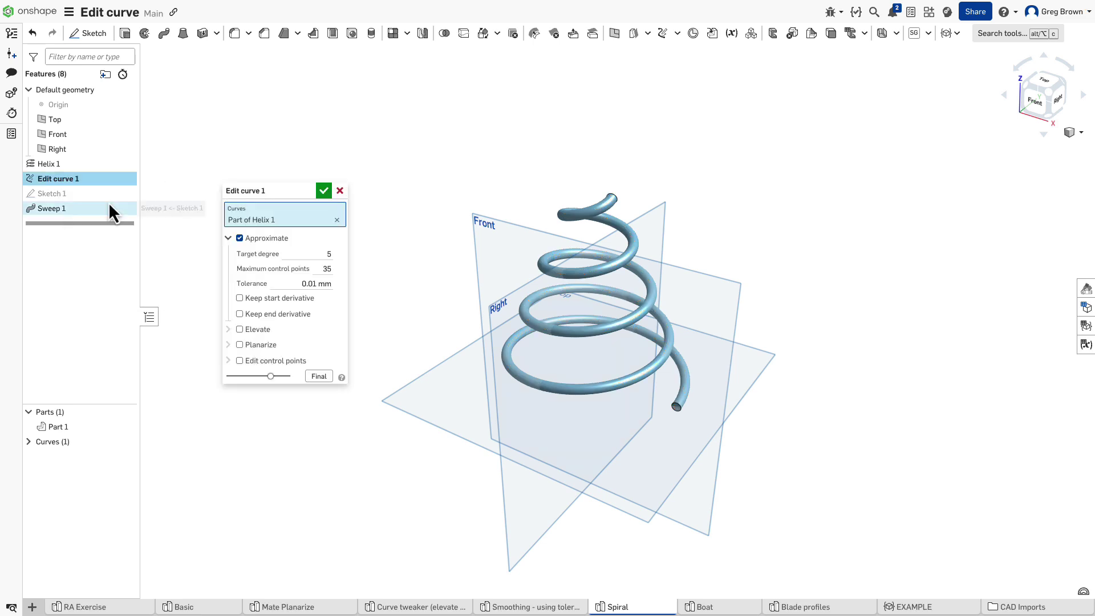
Step: Turn on Planarize for the approximated helix with the Best fit reference plane
{"action": "right_click_drag", "start_coordinate": [506, 217], "coordinate": [596, 251]}
{"action": "left_click", "coordinate": [228, 238]}
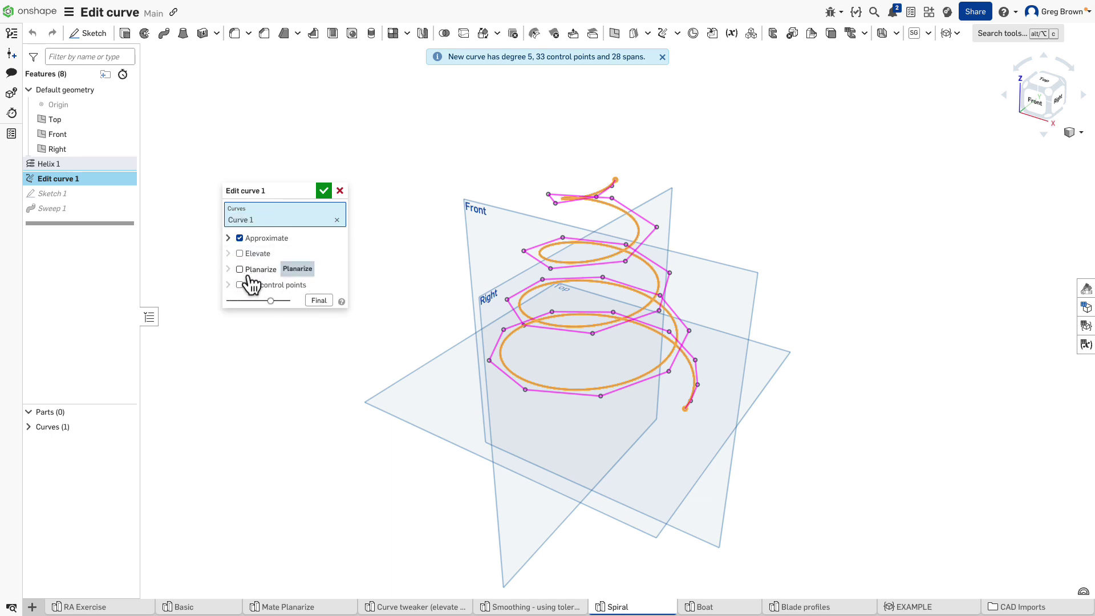
{"action": "left_click", "coordinate": [240, 270]}
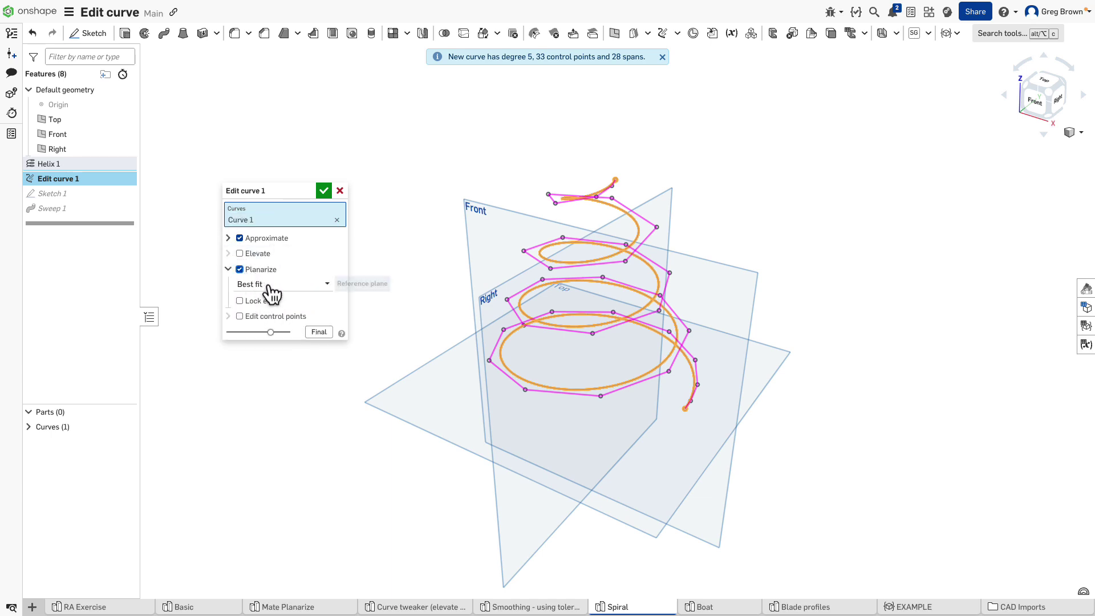
{"action": "left_click", "coordinate": [254, 284]}
{"action": "right_click_drag", "start_coordinate": [513, 319], "coordinate": [639, 320]}
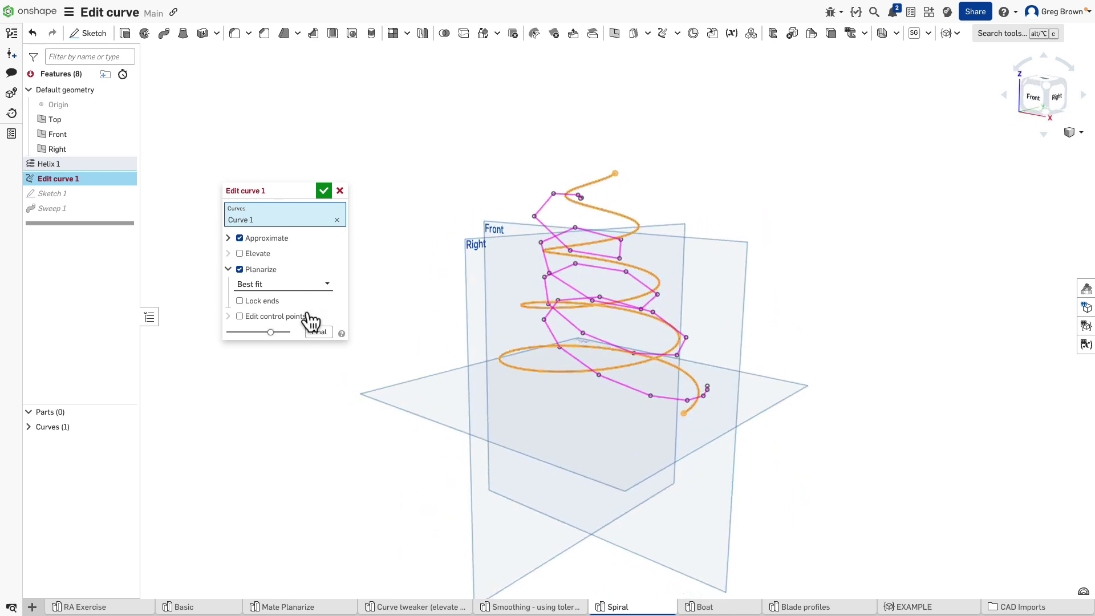
Step: Change the planarize reference to the XY Plane and accept the edited curve
{"action": "left_click", "coordinate": [279, 288]}
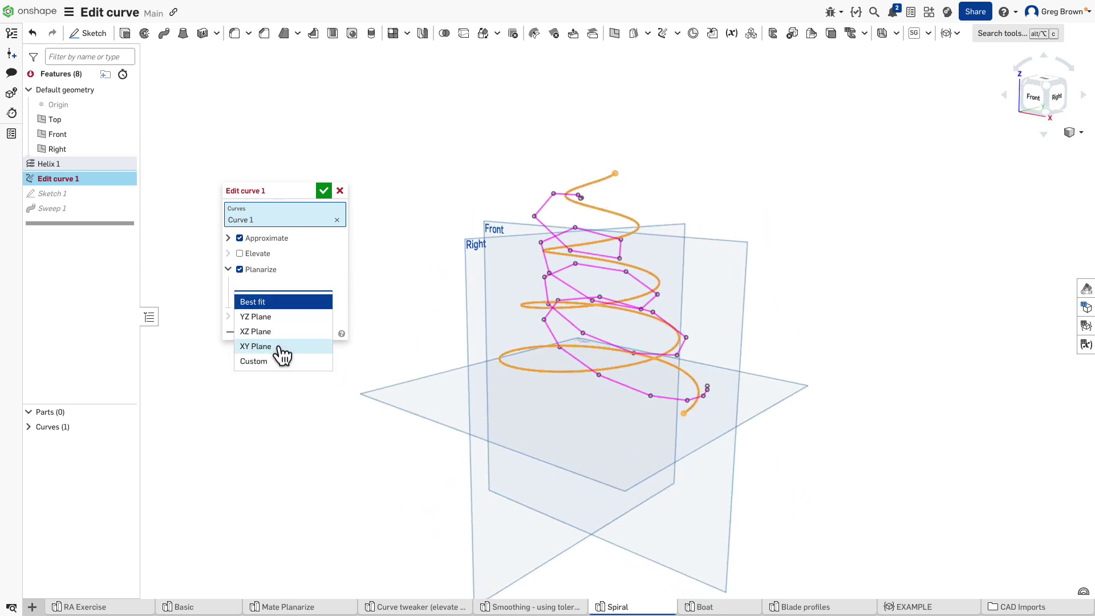
{"action": "left_click", "coordinate": [280, 348]}
{"action": "right_click_drag", "start_coordinate": [289, 359], "coordinate": [614, 373]}
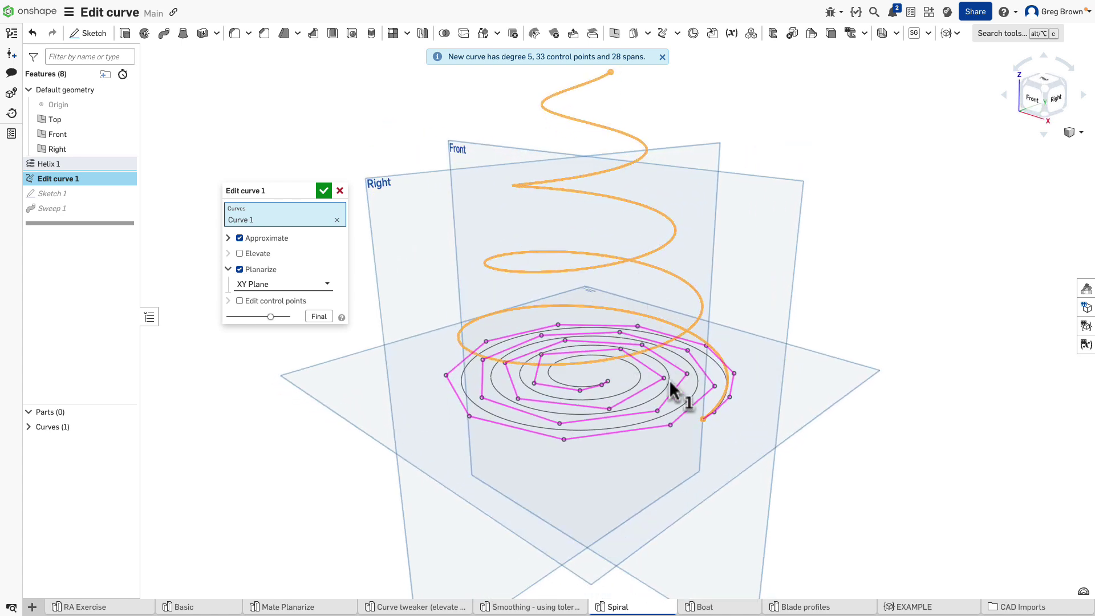
{"action": "left_click", "coordinate": [302, 284]}
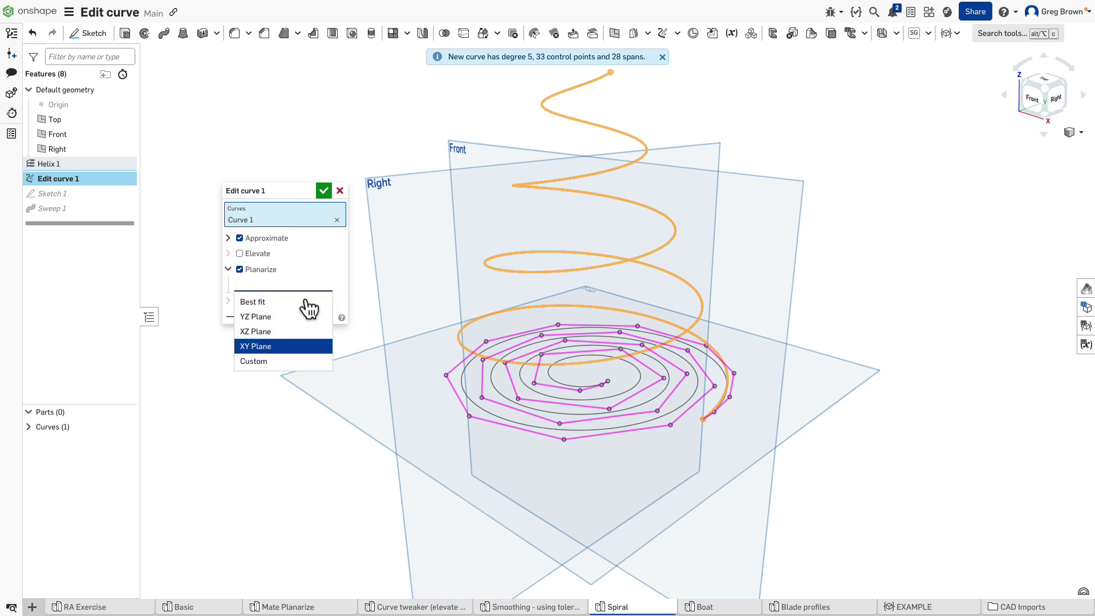
{"action": "left_click", "coordinate": [341, 288]}
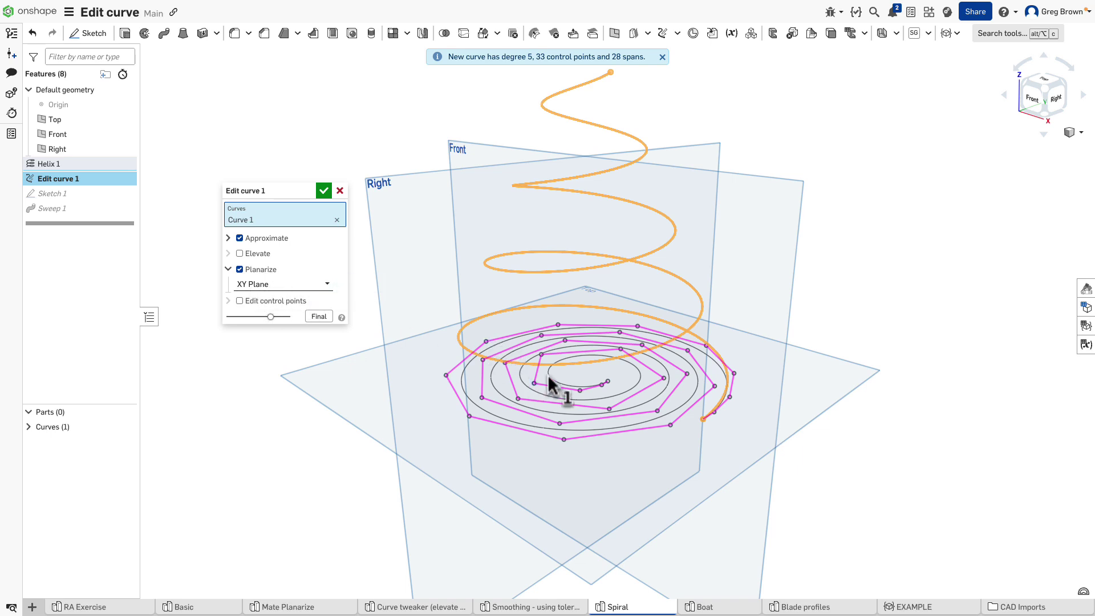
{"action": "left_click", "coordinate": [323, 190]}
Step: Inspect the flat spiral sweep from several angles
{"action": "scroll", "coordinate": [510, 303], "scroll_direction": "down", "scroll_amount": 2}
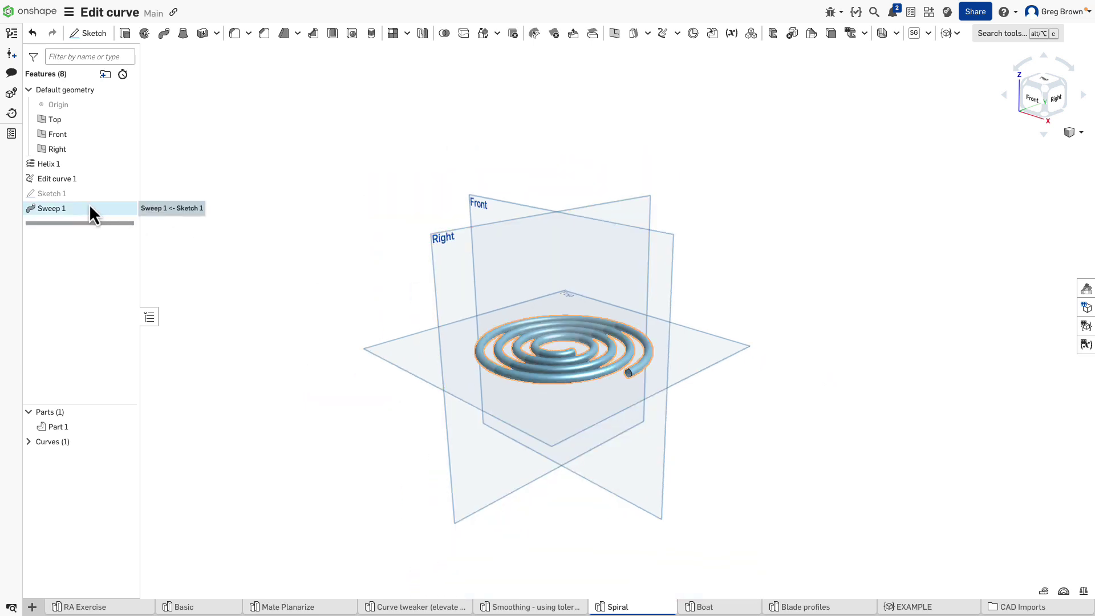
{"action": "right_click_drag", "start_coordinate": [239, 228], "coordinate": [330, 228]}
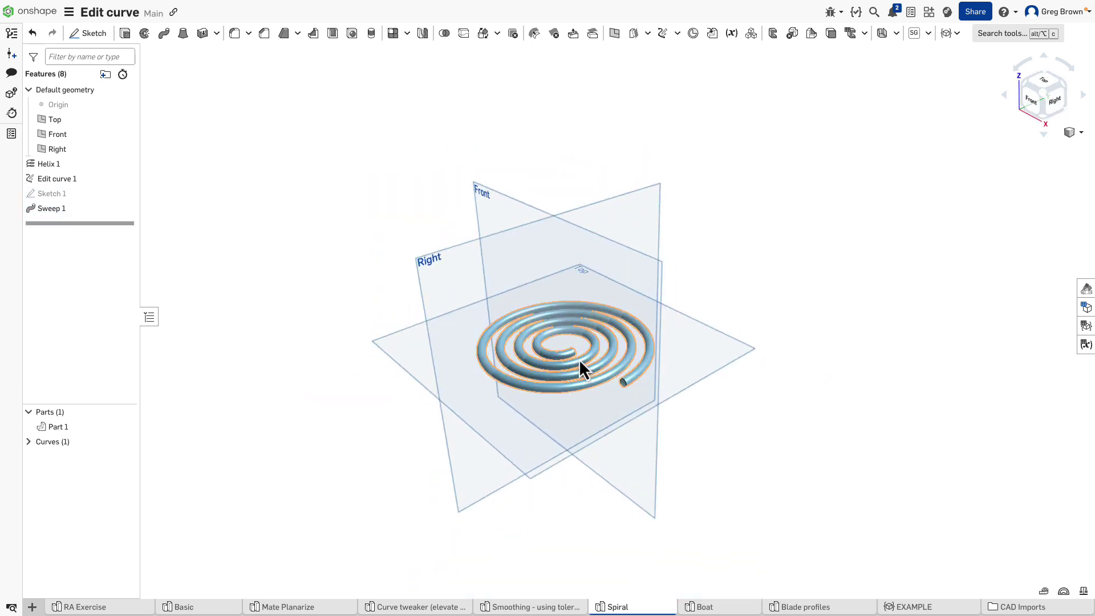
{"action": "scroll", "coordinate": [576, 369], "scroll_direction": "up", "scroll_amount": 3}
{"action": "scroll", "coordinate": [571, 365], "scroll_direction": "down", "scroll_amount": 2}
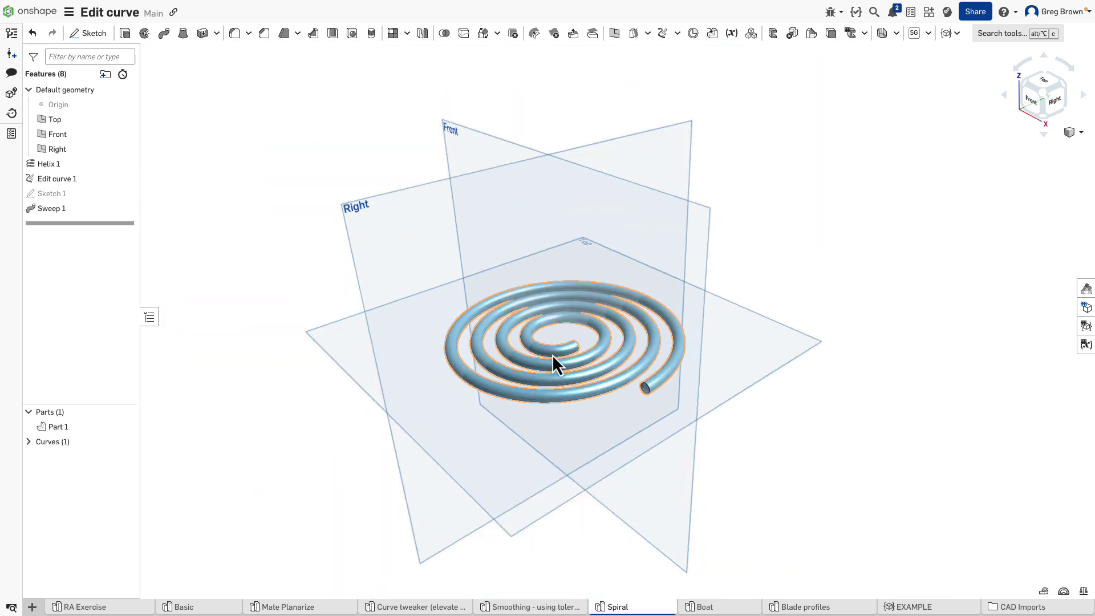
{"action": "right_click_drag", "start_coordinate": [552, 354], "coordinate": [619, 361]}
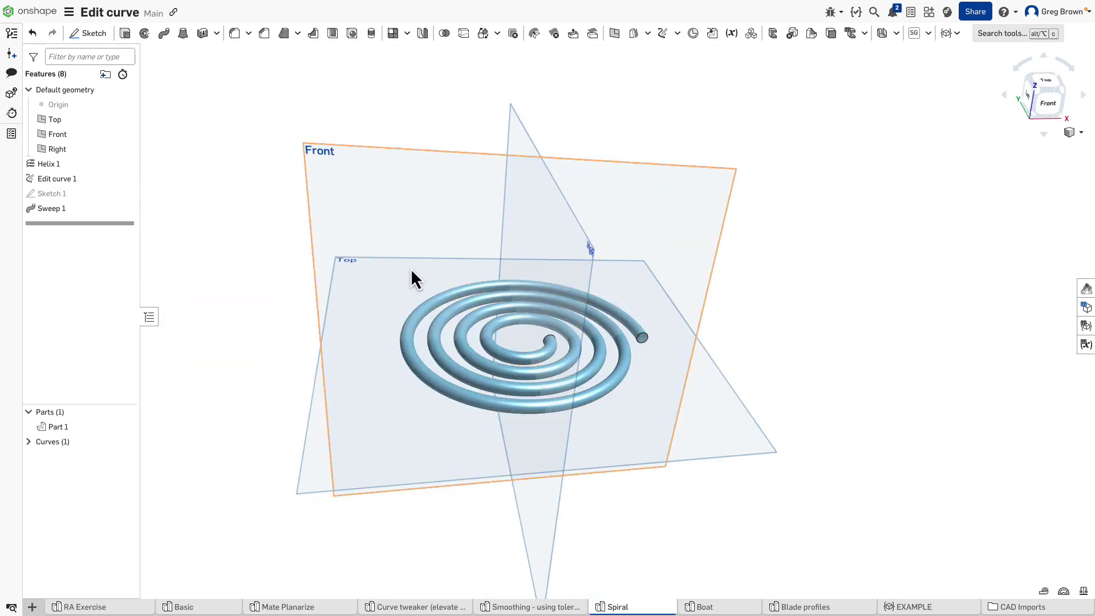
{"action": "key", "text": "shift+7"}
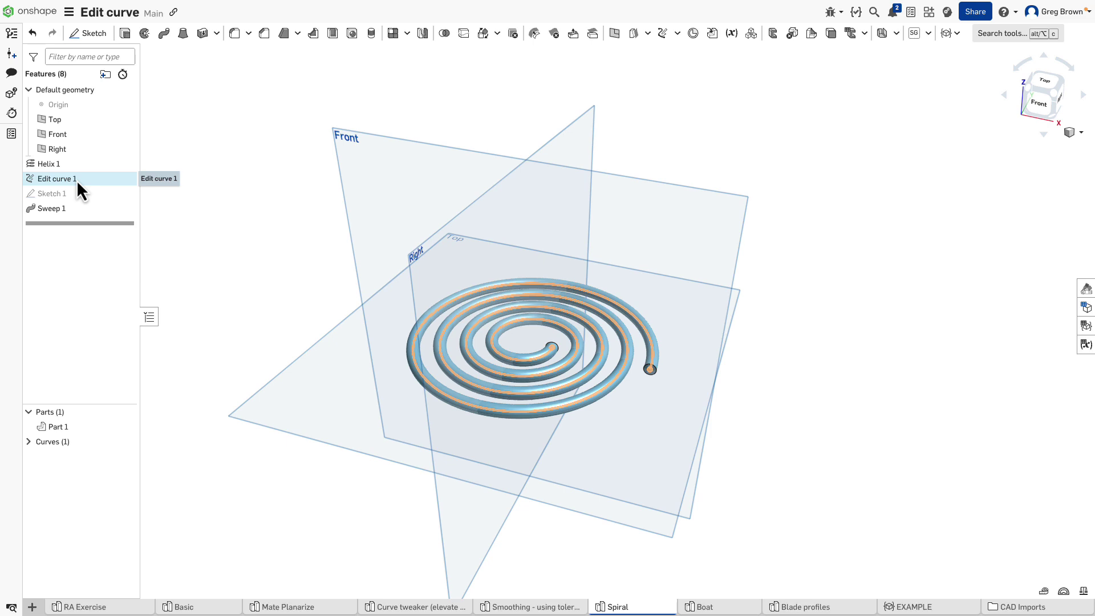
Step: Temporarily suppress the helix's Edit curve feature to compare the original coil with the flat spiral, and unsuppress it again
{"action": "left_click", "coordinate": [97, 164]}
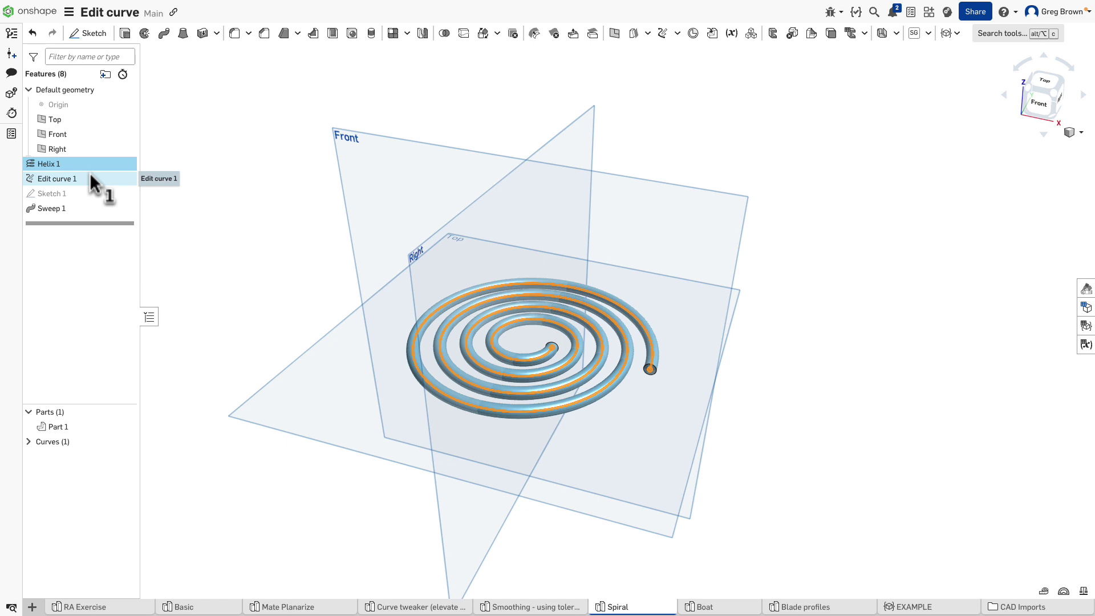
{"action": "right_click_drag", "start_coordinate": [326, 239], "coordinate": [256, 188]}
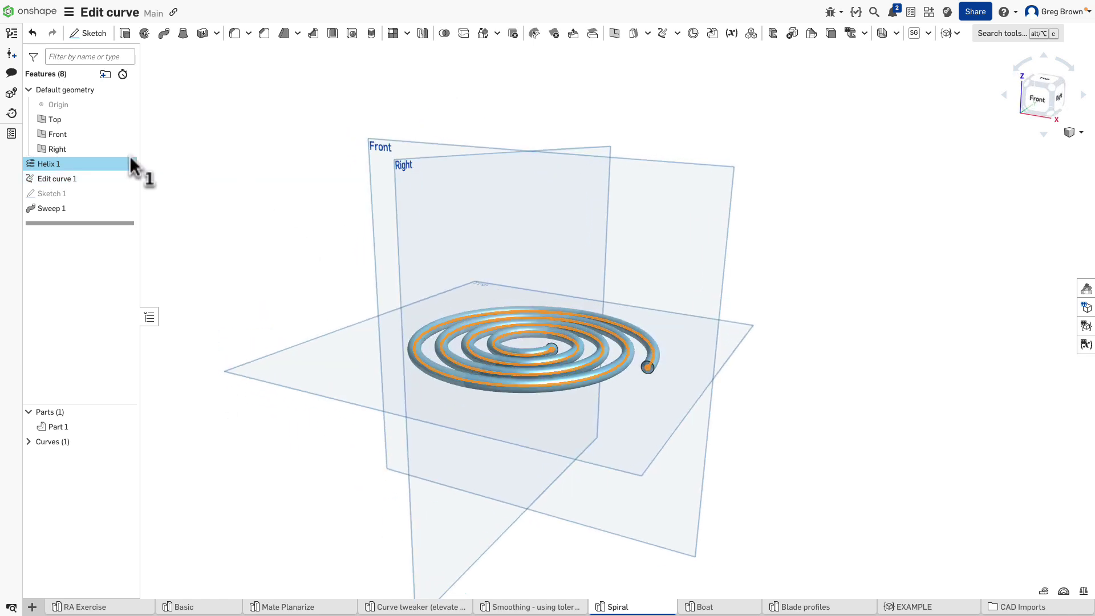
{"action": "right_click", "coordinate": [102, 179]}
{"action": "left_click", "coordinate": [172, 239]}
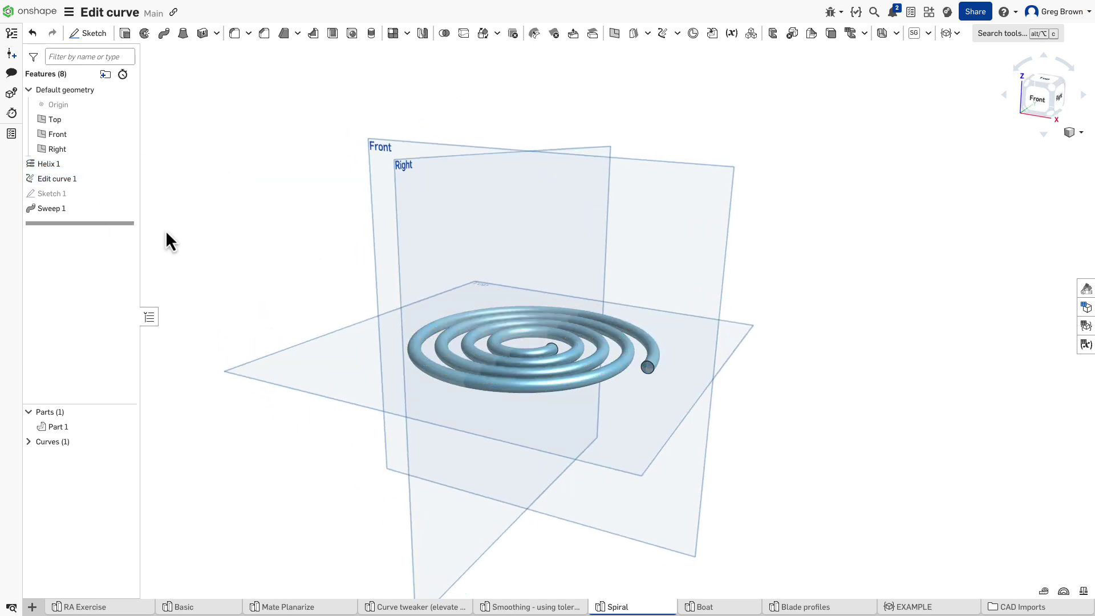
{"action": "right_click", "coordinate": [94, 179]}
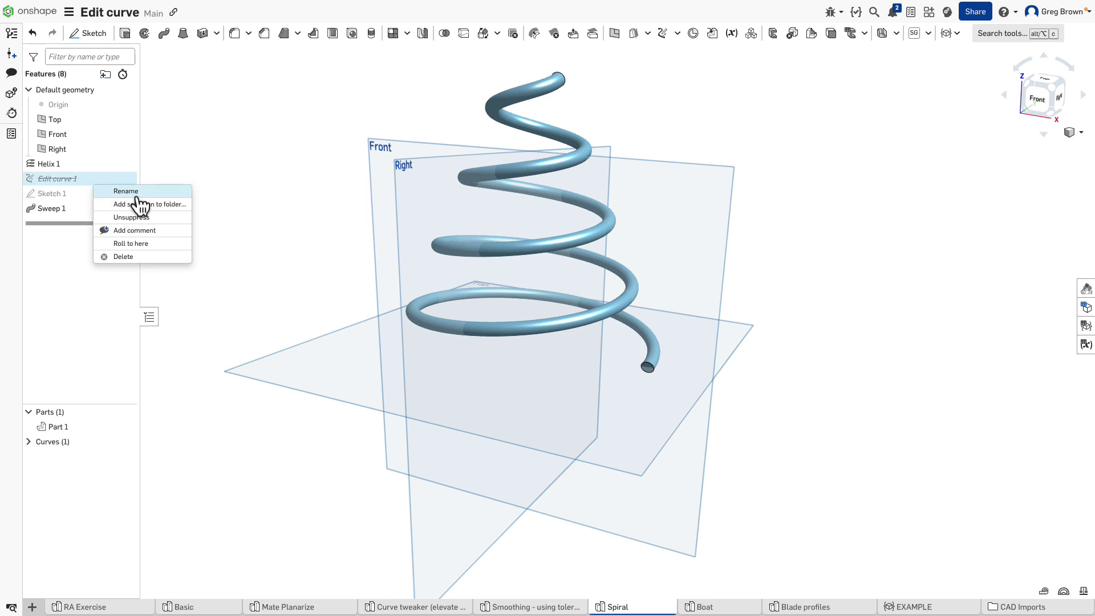
{"action": "left_click", "coordinate": [171, 218]}
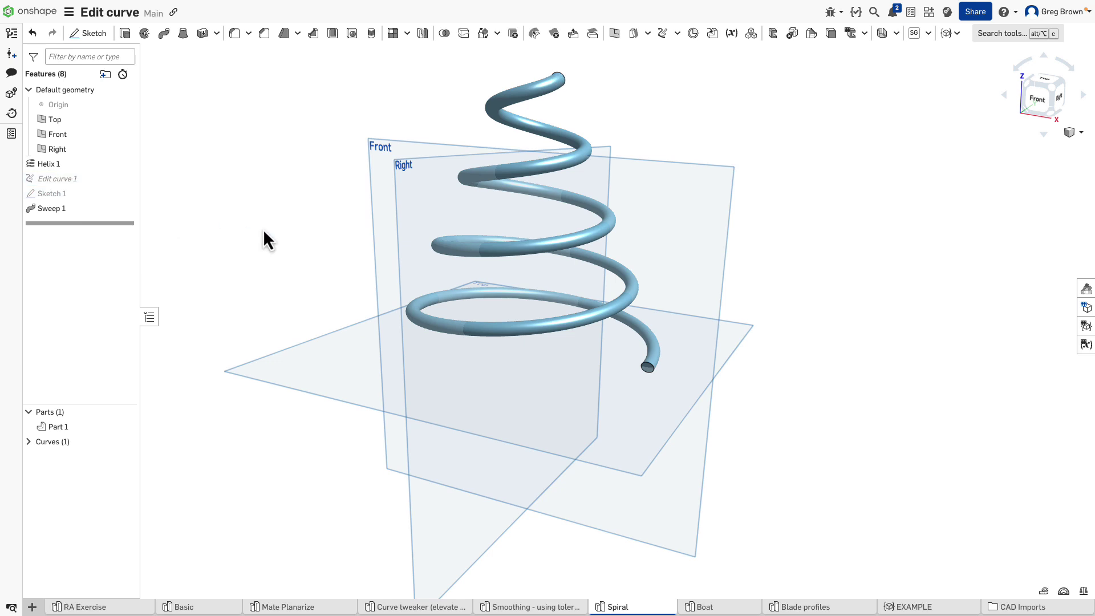
{"action": "right_click_drag", "start_coordinate": [538, 347], "coordinate": [642, 361]}
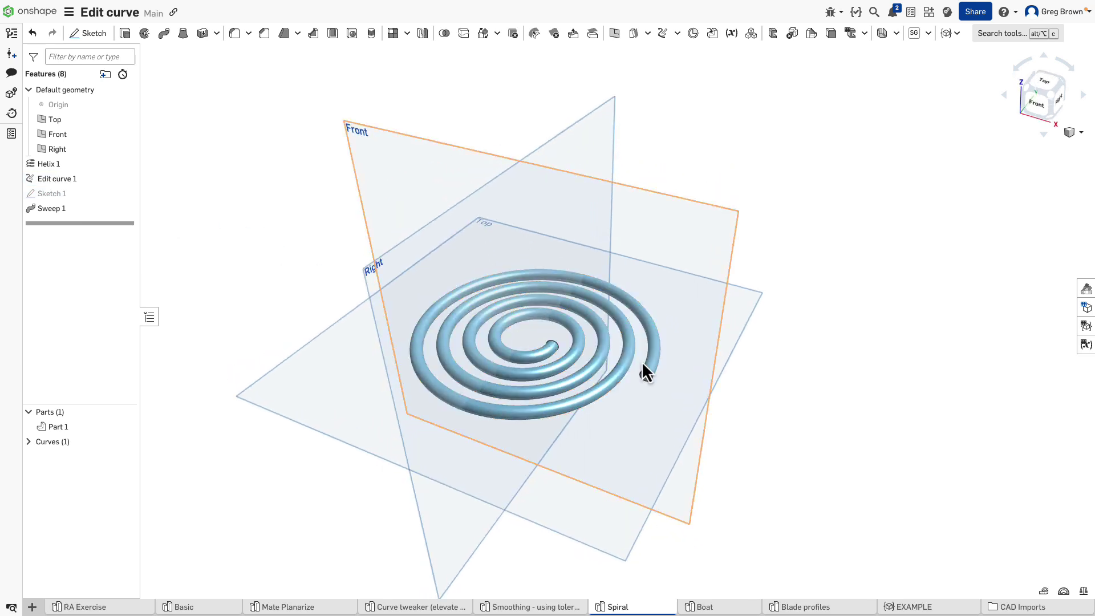
{"action": "mouse_move", "coordinate": [518, 368]}
{"action": "right_mouse_down"}
{"action": "mouse_move", "coordinate": [533, 372]}
{"action": "mouse_move", "coordinate": [542, 306]}
{"action": "mouse_move", "coordinate": [516, 358]}
{"action": "right_mouse_up"}
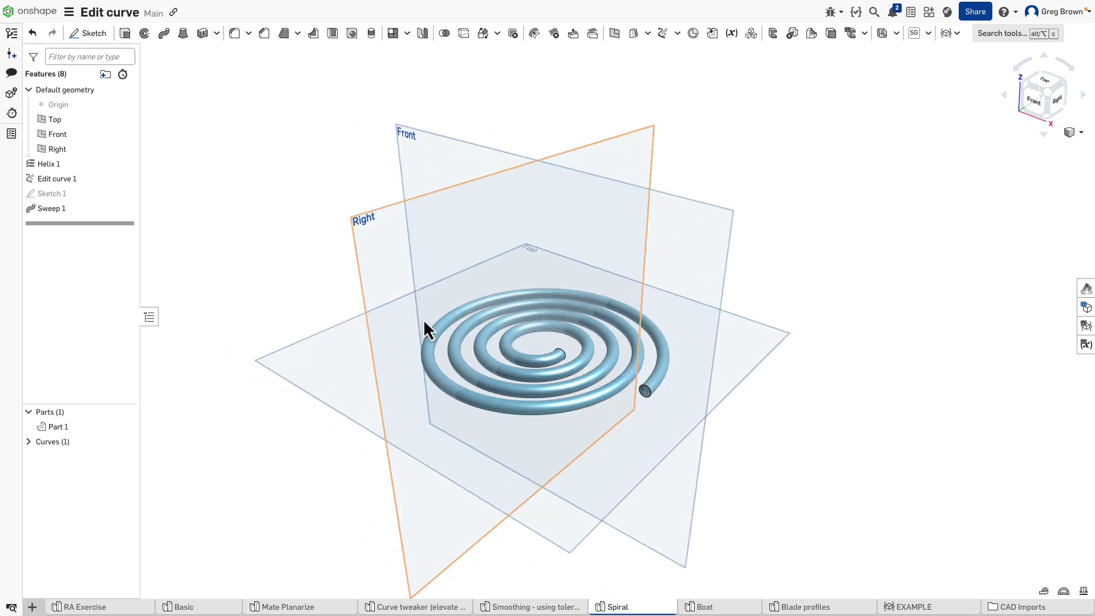
Step: Switch to the Boat part studio and roll its history back to just after Import 1
{"action": "left_click", "coordinate": [736, 608]}
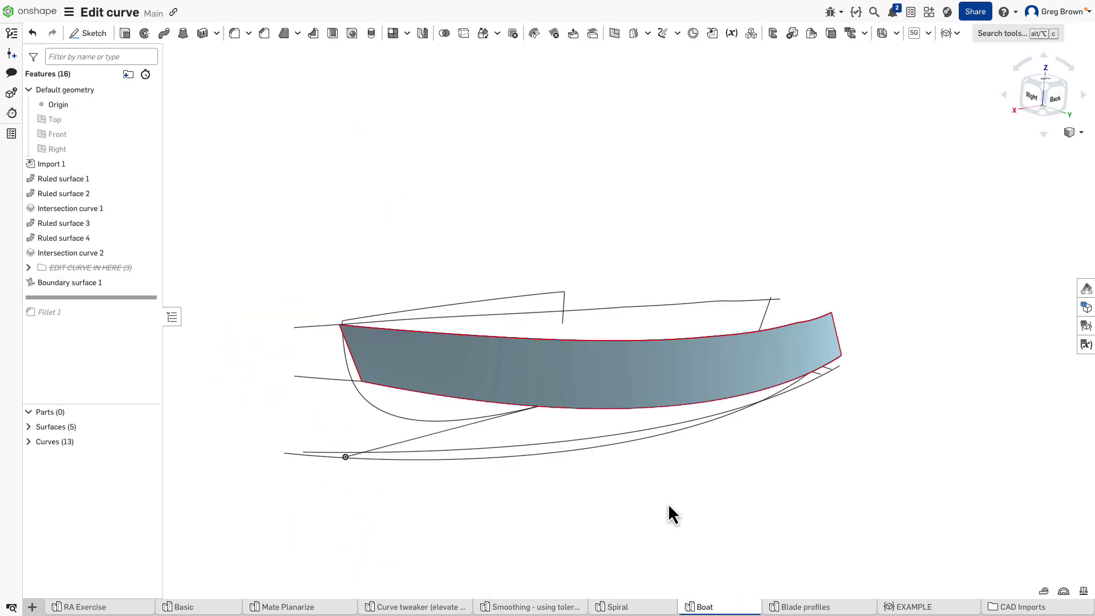
{"action": "right_click_drag", "start_coordinate": [669, 503], "coordinate": [652, 464]}
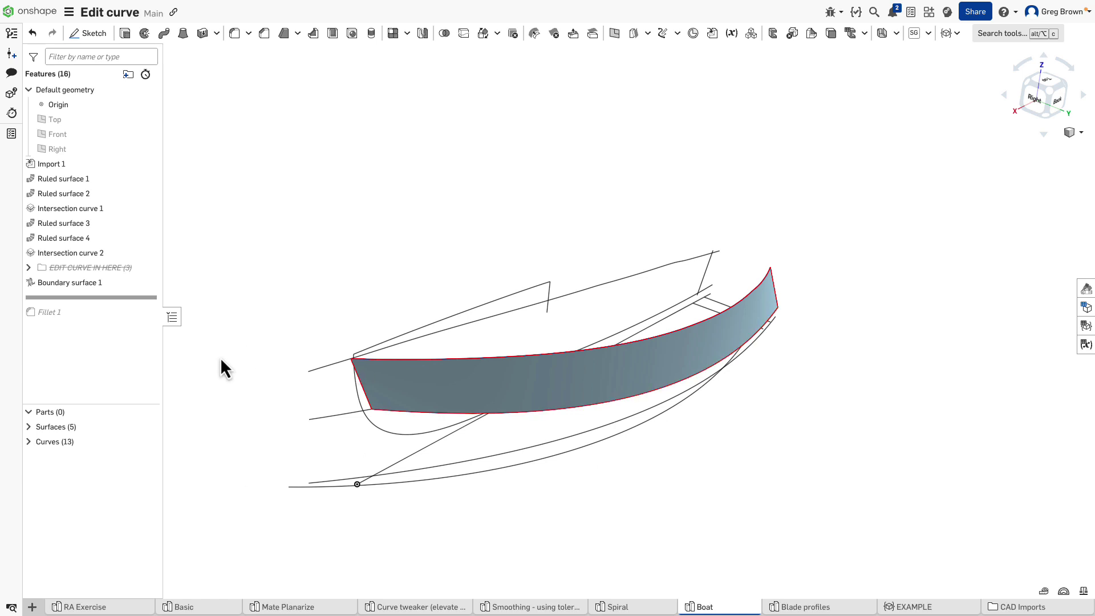
{"action": "left_click_drag", "start_coordinate": [105, 298], "coordinate": [120, 178]}
{"action": "mouse_move", "coordinate": [396, 266]}
{"action": "right_mouse_down"}
{"action": "mouse_move", "coordinate": [364, 241]}
{"action": "mouse_move", "coordinate": [392, 261]}
{"action": "mouse_move", "coordinate": [400, 254]}
{"action": "right_mouse_up"}
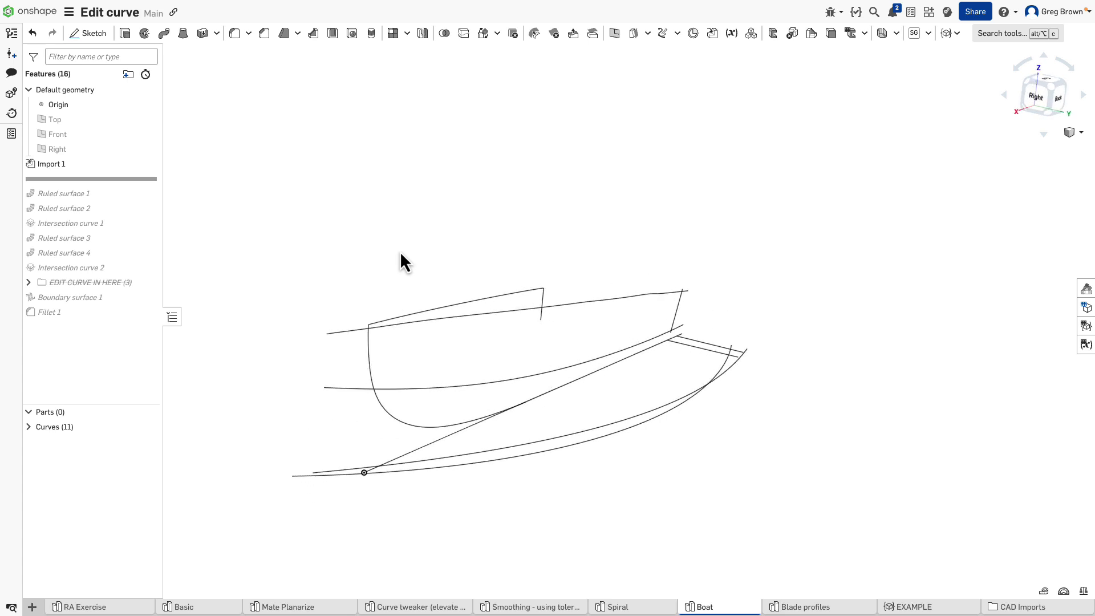
Step: Examine the curvature combs of the imported upper hull edge with Curve/surface analysis and close the analysis
{"action": "left_click", "coordinate": [598, 302]}
{"action": "key", "text": "shift+c"}
{"action": "right_click_drag", "start_coordinate": [587, 269], "coordinate": [655, 317]}
{"action": "scroll", "coordinate": [493, 348], "scroll_direction": "down", "scroll_amount": 3}
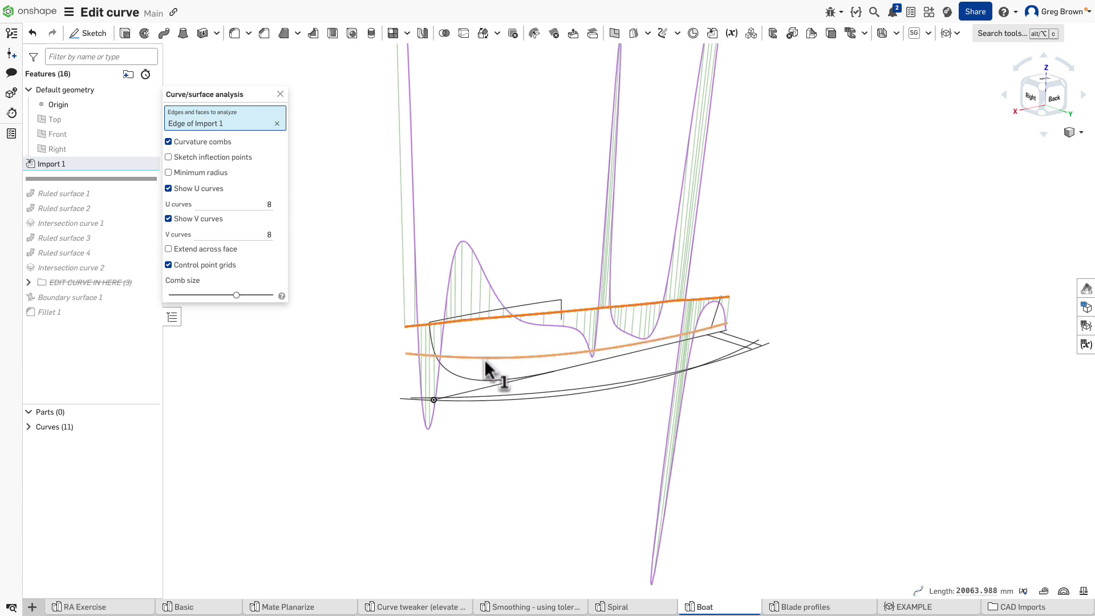
{"action": "scroll", "coordinate": [486, 368], "scroll_direction": "up", "scroll_amount": 1}
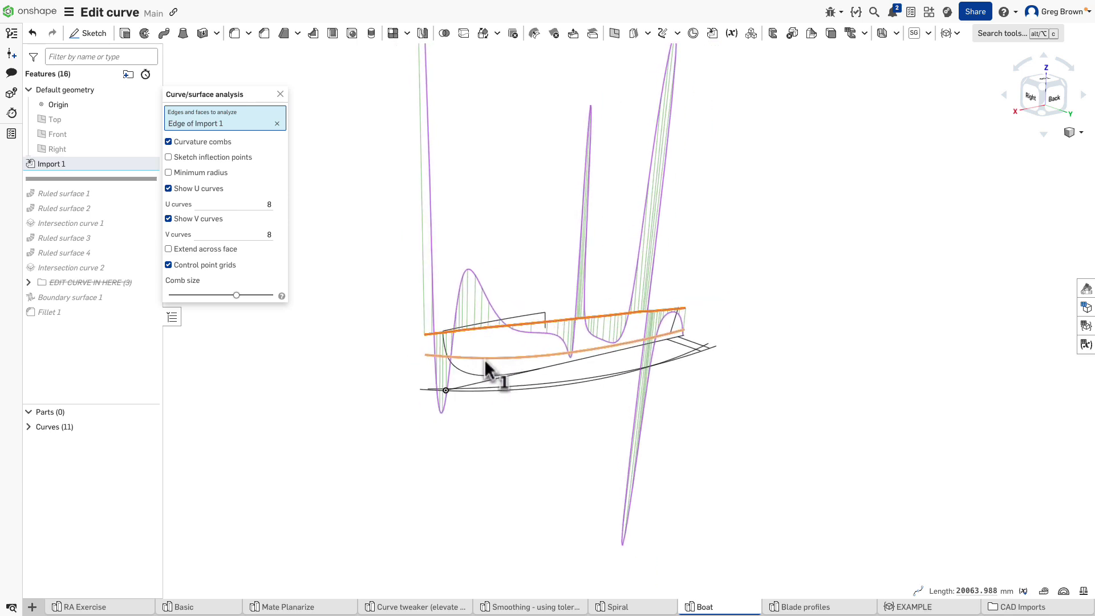
{"action": "left_click", "coordinate": [280, 94]}
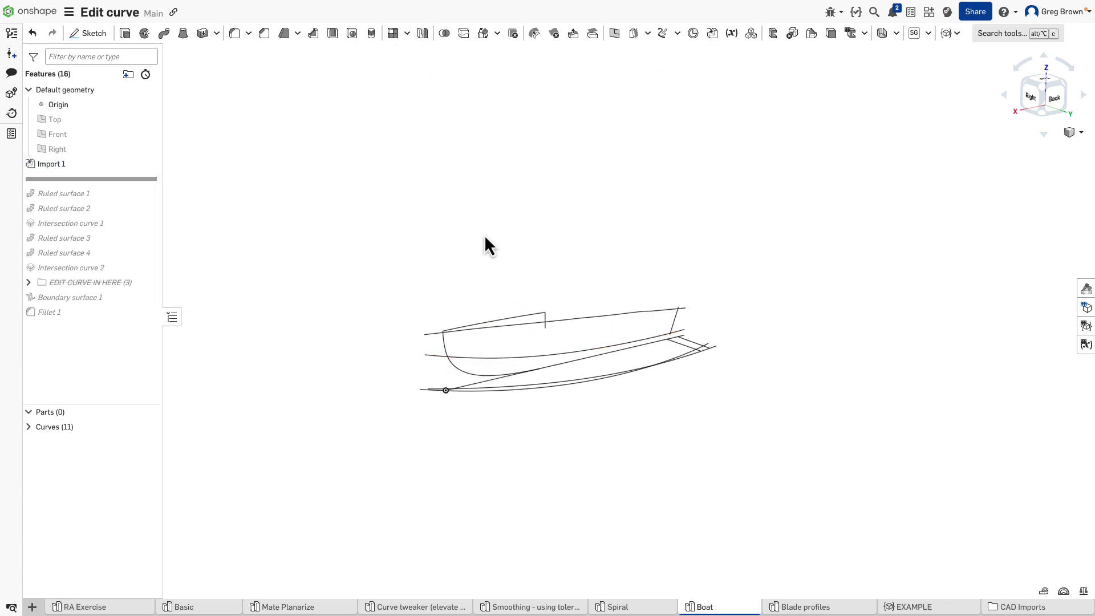
{"action": "scroll", "coordinate": [560, 285], "scroll_direction": "up", "scroll_amount": 2}
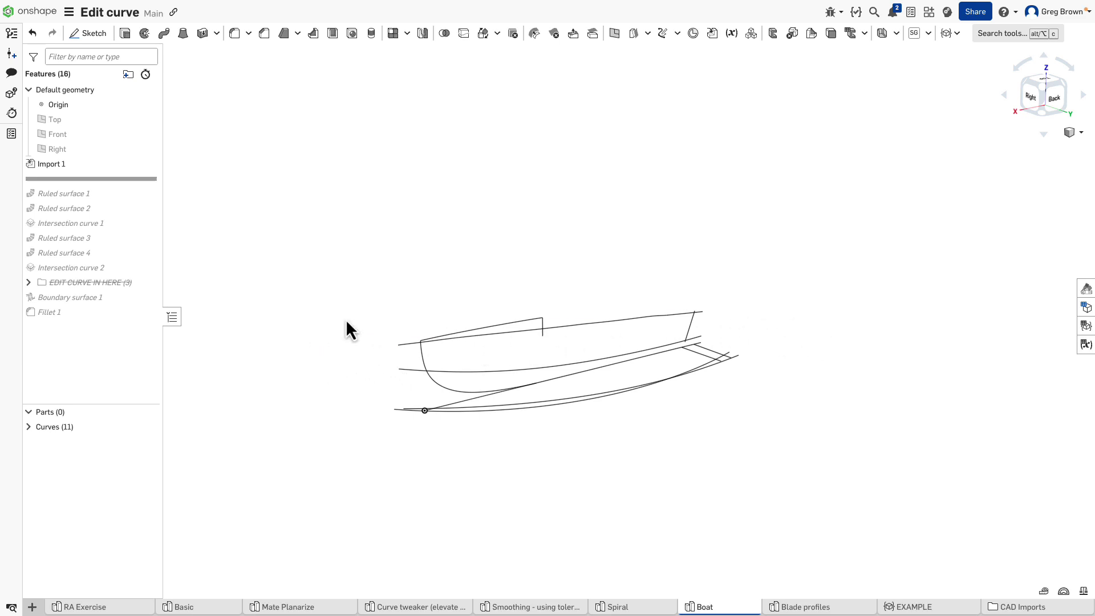
Step: Roll the history forward past Intersection curve 1 and toggle the ruled surfaces' visibility to examine where they intersect, leaving them hidden
{"action": "left_click_drag", "start_coordinate": [132, 180], "coordinate": [131, 227]}
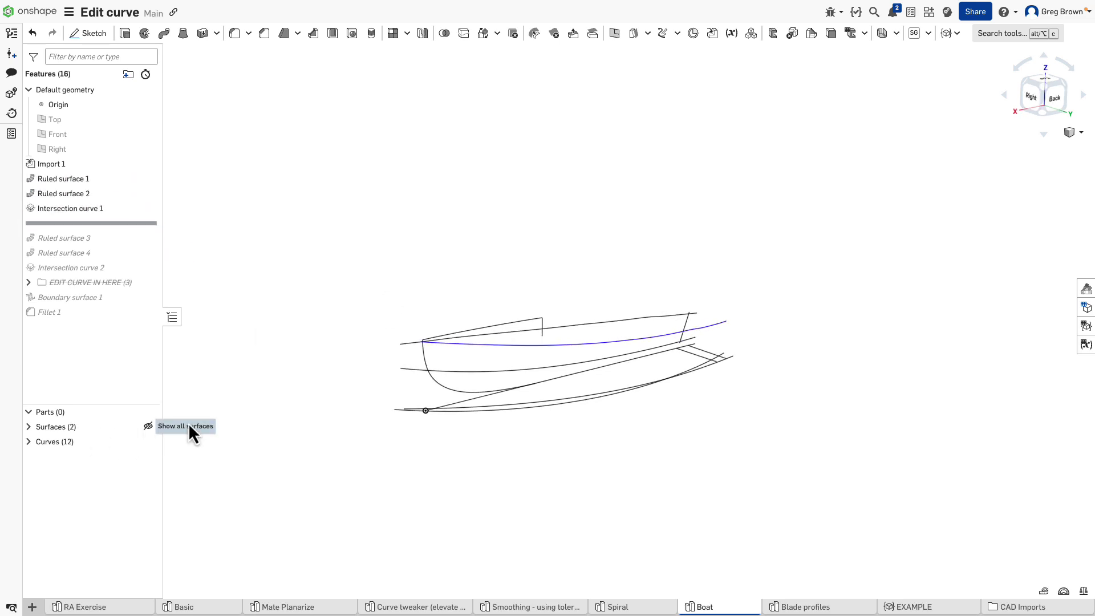
{"action": "left_click", "coordinate": [147, 427]}
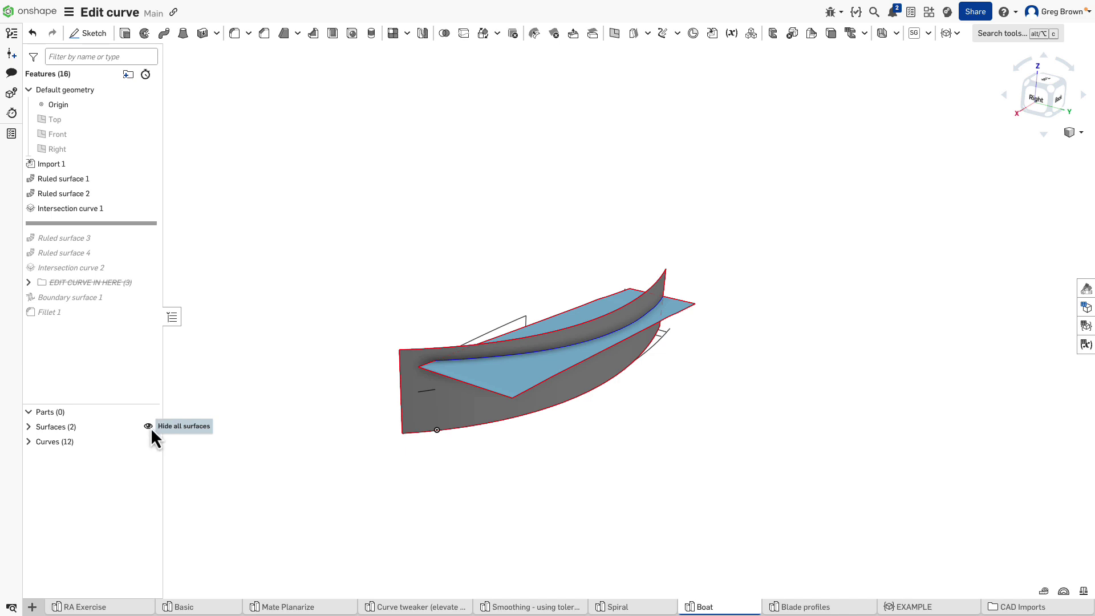
{"action": "left_click", "coordinate": [149, 427]}
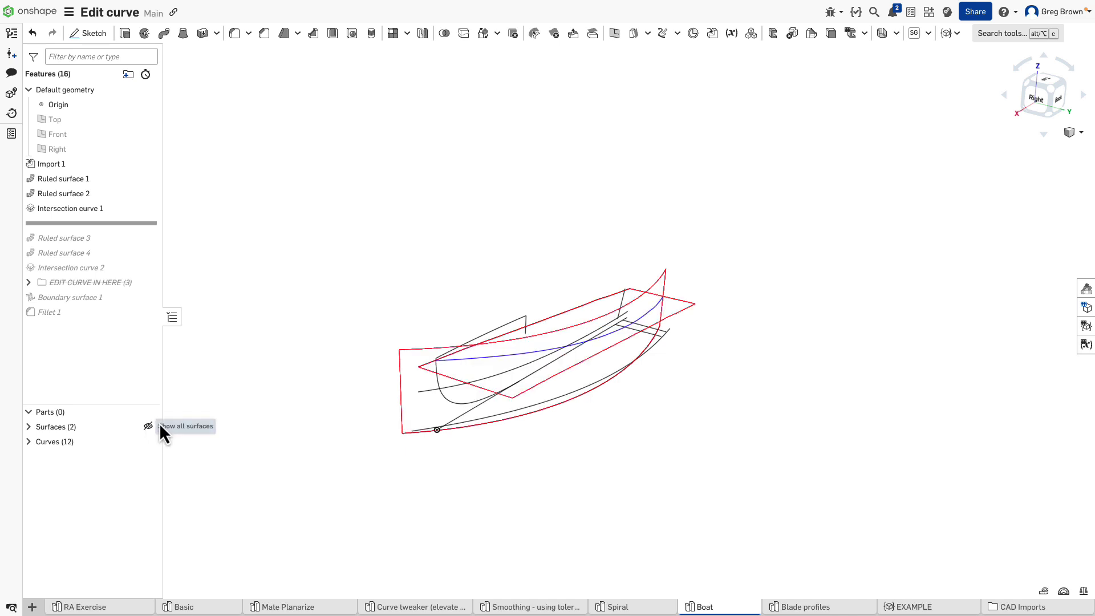
{"action": "left_click", "coordinate": [569, 344]}
{"action": "right_click_drag", "start_coordinate": [708, 344], "coordinate": [618, 365]}
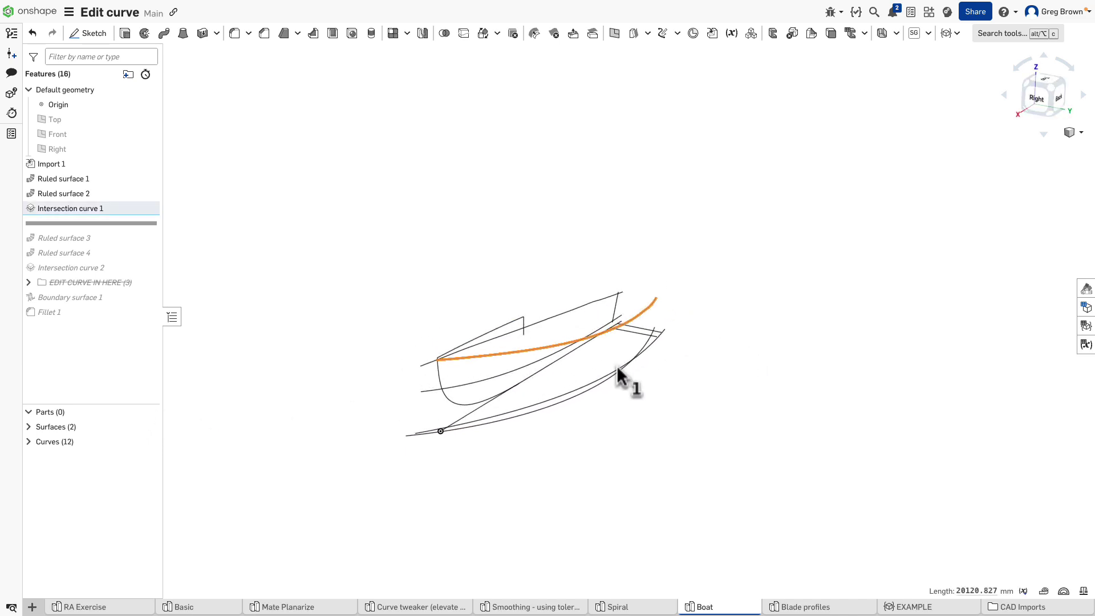
{"action": "left_click", "coordinate": [148, 426]}
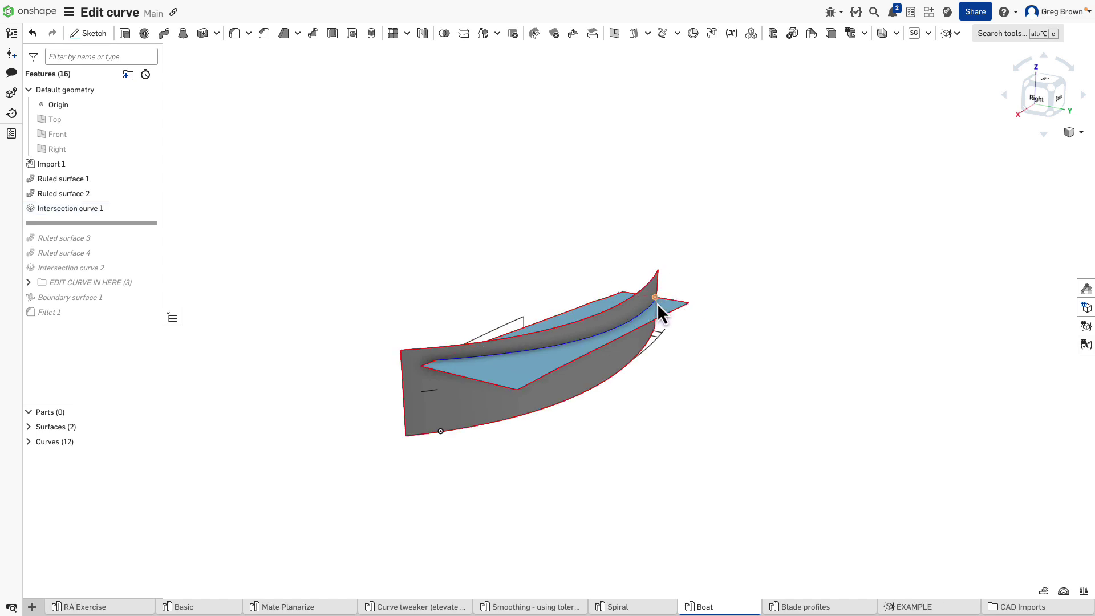
{"action": "left_click", "coordinate": [148, 427]}
{"action": "right_click_drag", "start_coordinate": [332, 401], "coordinate": [375, 384]}
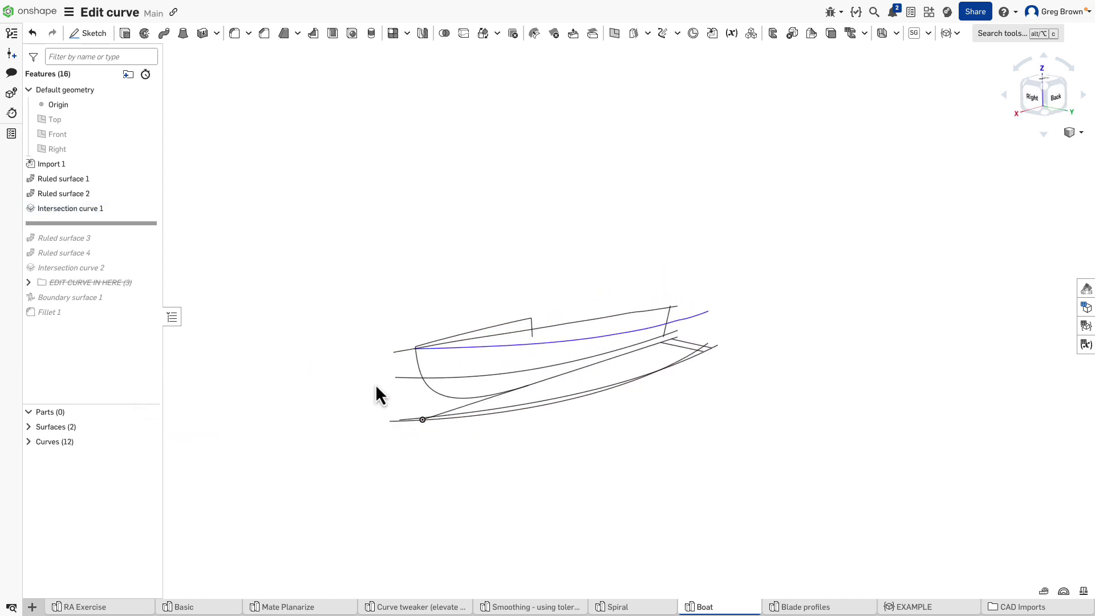
Step: Check the curvature combs of the curve from Intersection curve 1 with Curve/surface analysis and close the analysis
{"action": "left_click", "coordinate": [487, 349]}
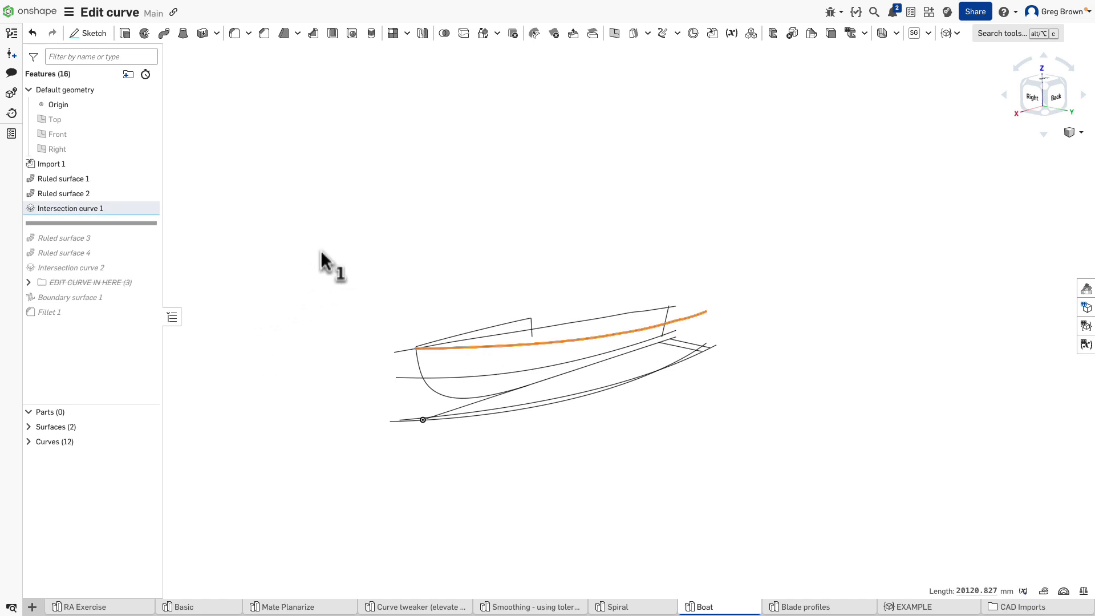
{"action": "key", "text": "shift+c"}
{"action": "right_click_drag", "start_coordinate": [446, 270], "coordinate": [515, 342]}
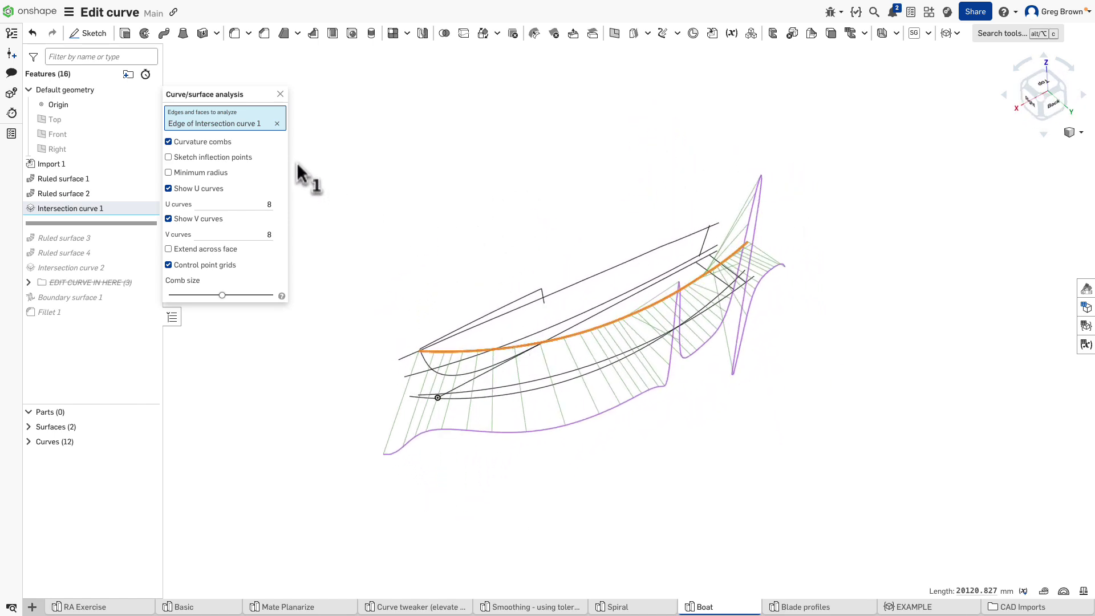
{"action": "left_click", "coordinate": [280, 94]}
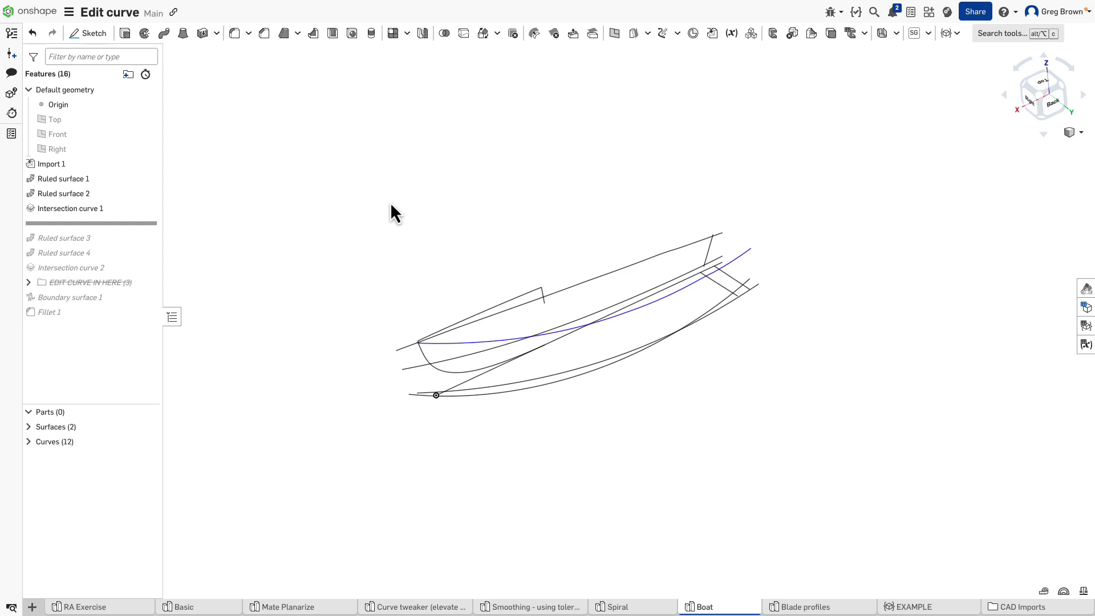
Step: Roll the history forward past Intersection curve 2 to view both intersection curves, and continue past Boundary surface 1
{"action": "left_click_drag", "start_coordinate": [146, 226], "coordinate": [137, 273]}
{"action": "right_click_drag", "start_coordinate": [375, 254], "coordinate": [394, 236]}
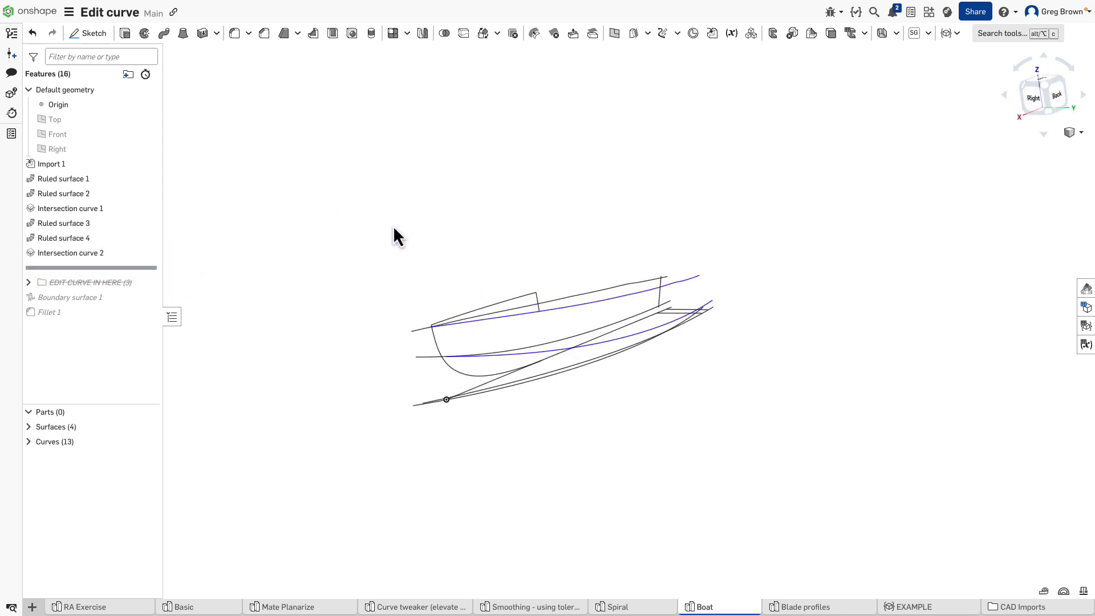
{"action": "right_click_drag", "start_coordinate": [612, 350], "coordinate": [601, 351]}
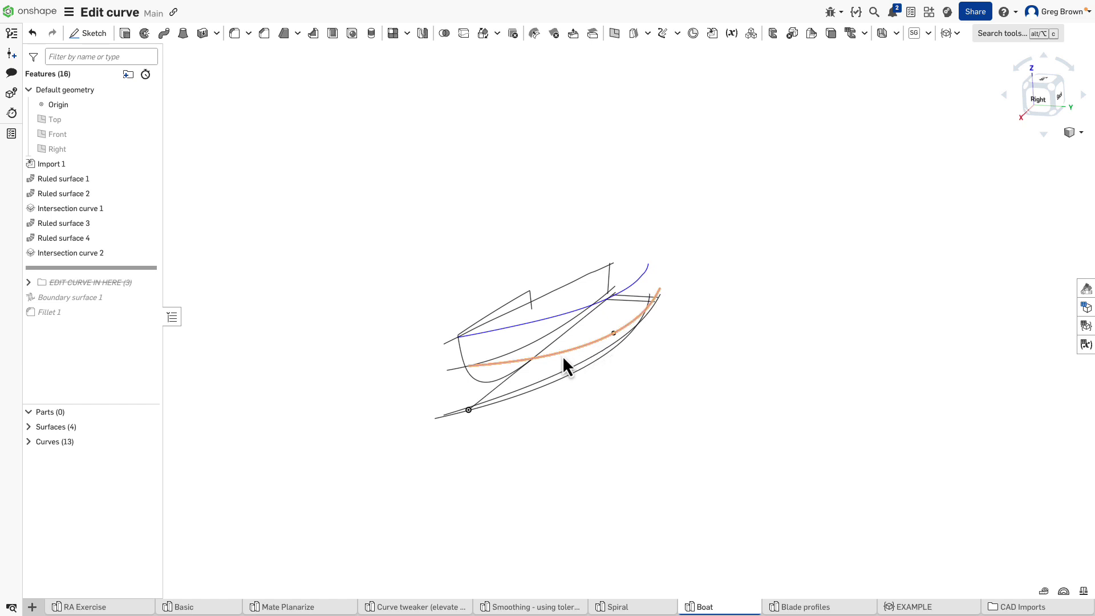
{"action": "left_click_drag", "start_coordinate": [98, 268], "coordinate": [93, 313]}
{"action": "right_click_drag", "start_coordinate": [498, 289], "coordinate": [486, 291]}
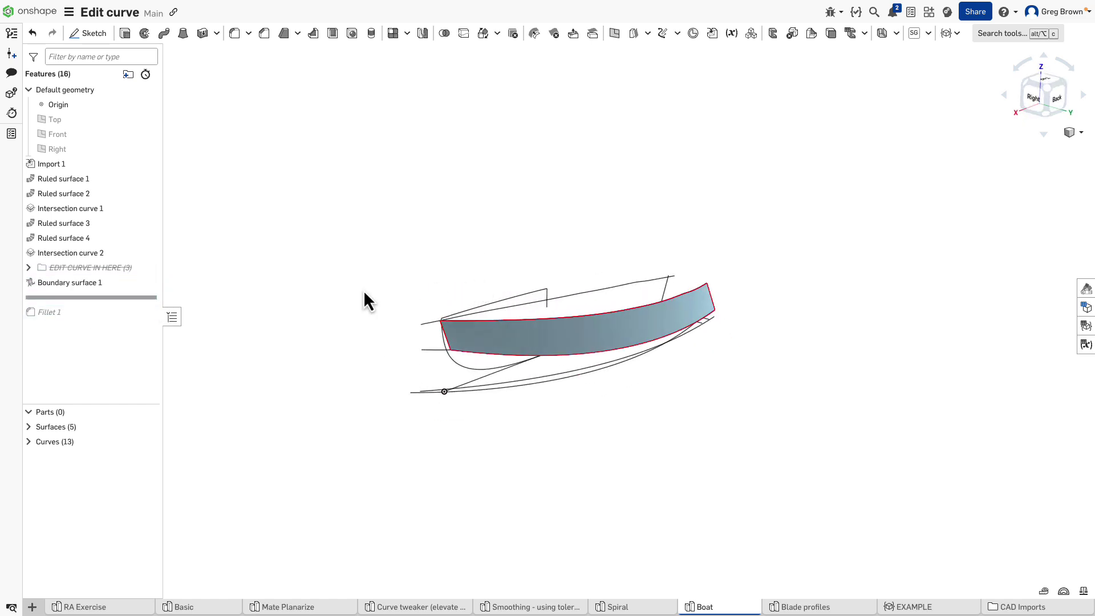
Step: Analyze the boundary surface with curvature combs turned off to examine its control point grid, and close the analysis
{"action": "left_click", "coordinate": [672, 318]}
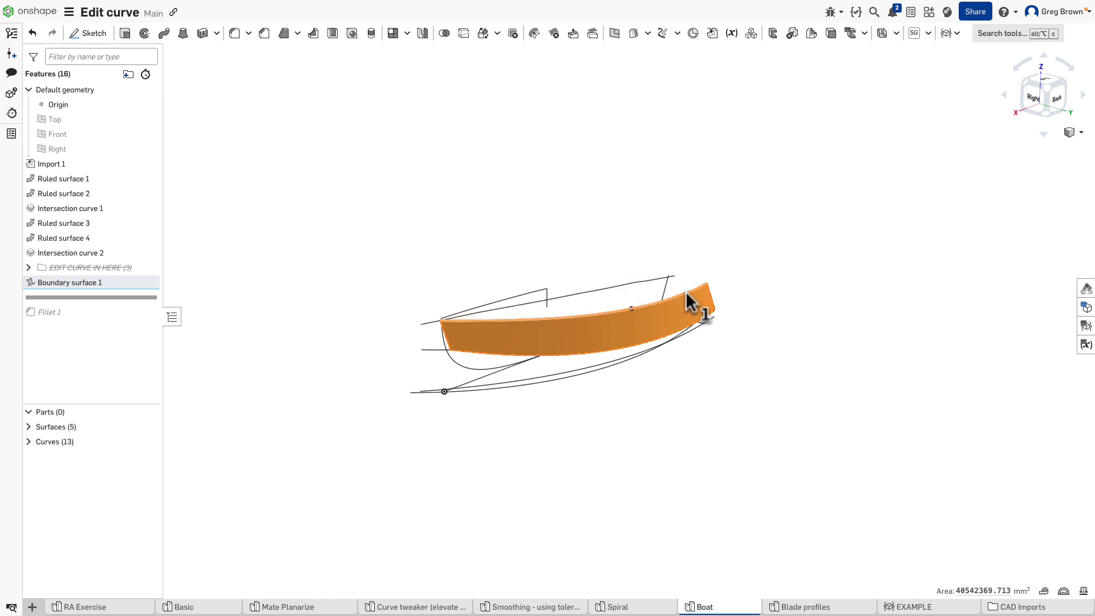
{"action": "left_click", "coordinate": [772, 313]}
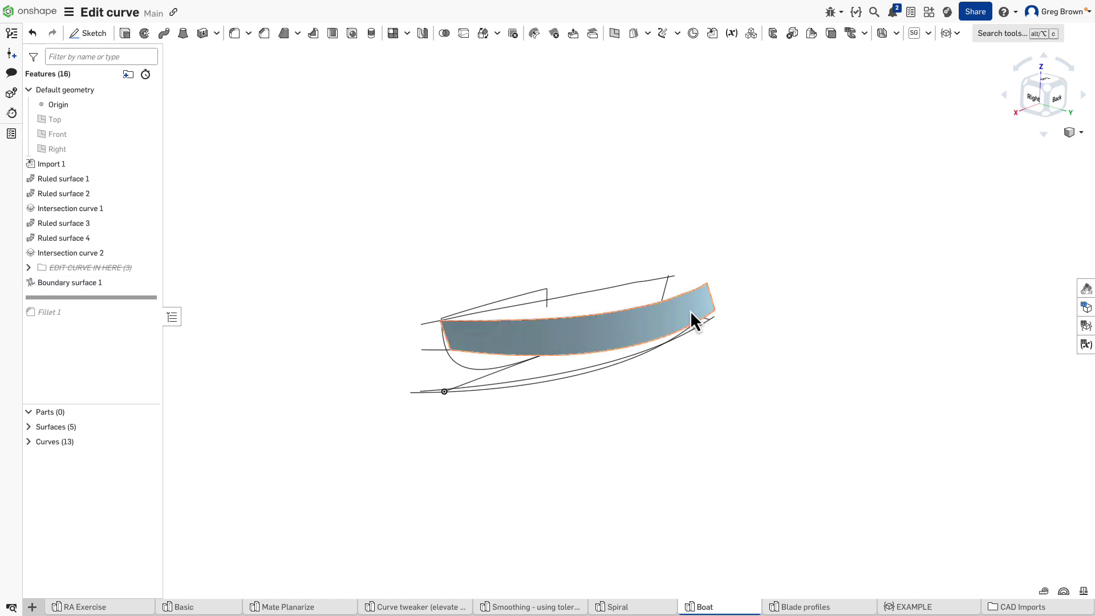
{"action": "left_click", "coordinate": [690, 310]}
{"action": "key", "text": "shift+c"}
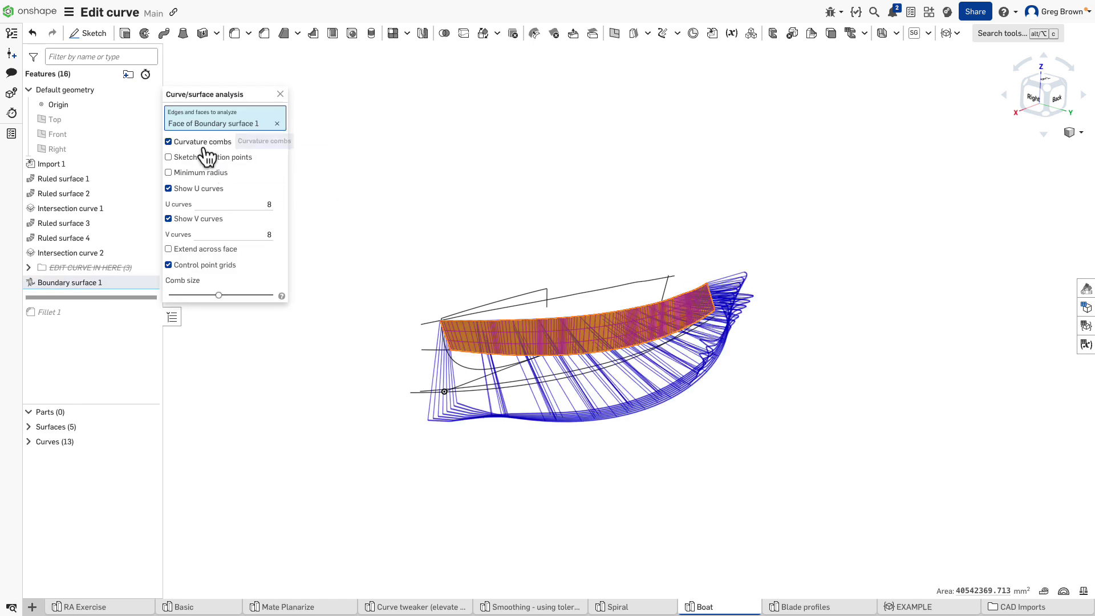
{"action": "left_click", "coordinate": [168, 141]}
{"action": "key", "text": "shift+2"}
{"action": "right_click_drag", "start_coordinate": [572, 224], "coordinate": [653, 319]}
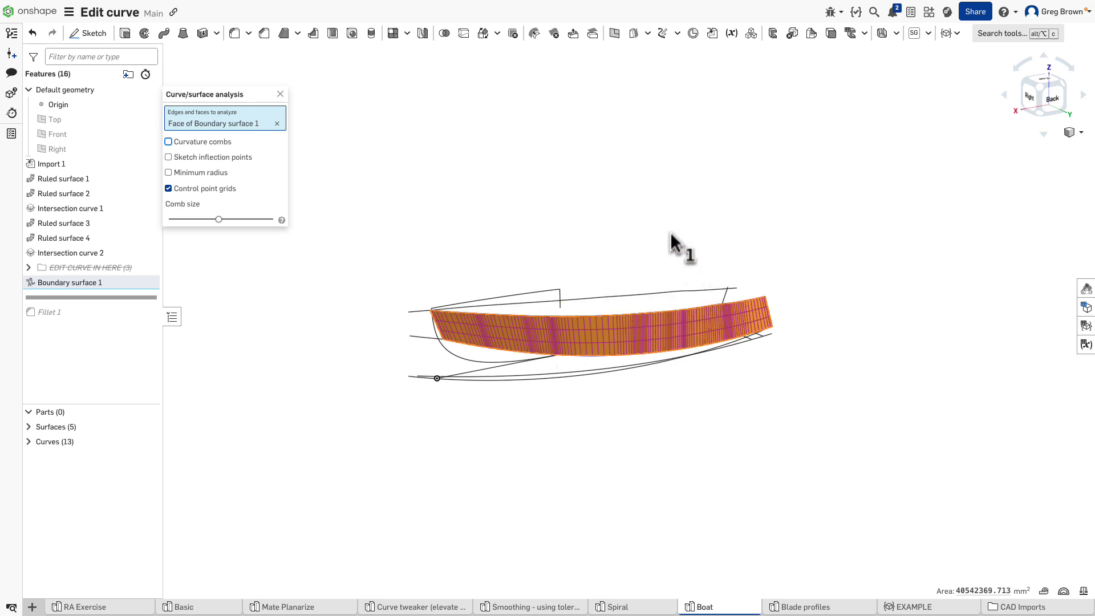
{"action": "left_click", "coordinate": [280, 94]}
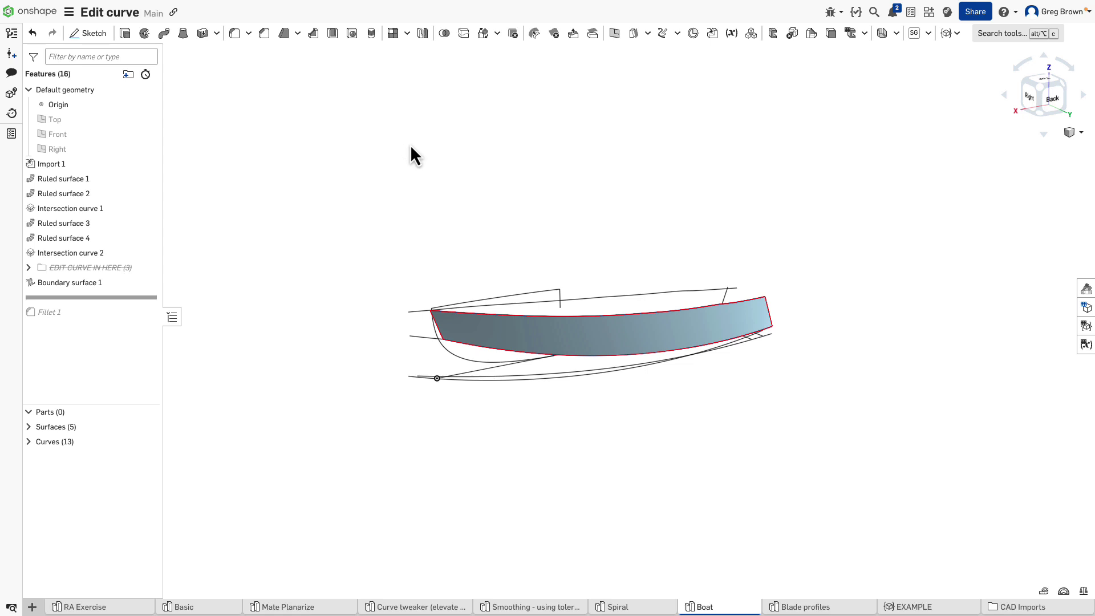
Step: Roll the history back to before Boundary surface 1 and start an Edit curve feature on Intersection curve 1
{"action": "right_click_drag", "start_coordinate": [531, 185], "coordinate": [549, 192]}
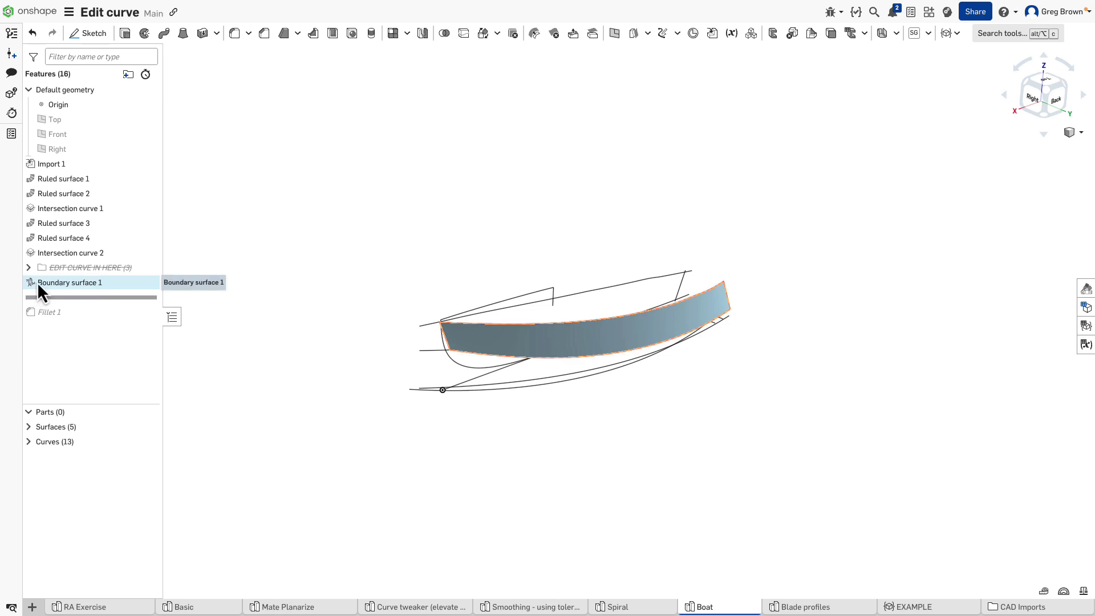
{"action": "left_click_drag", "start_coordinate": [117, 297], "coordinate": [115, 279]}
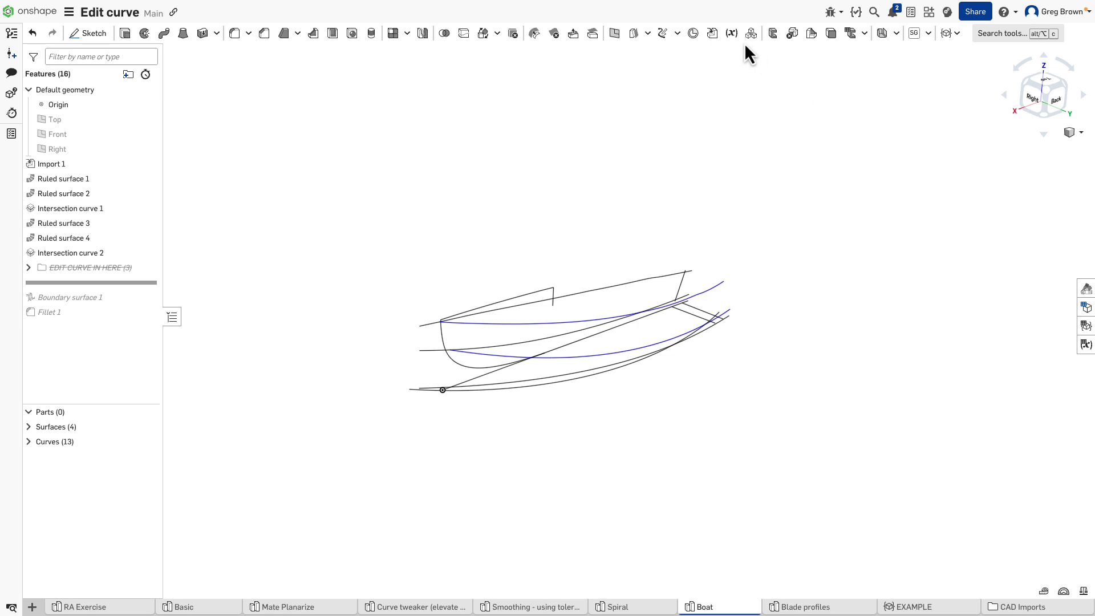
{"action": "left_click", "coordinate": [663, 33]}
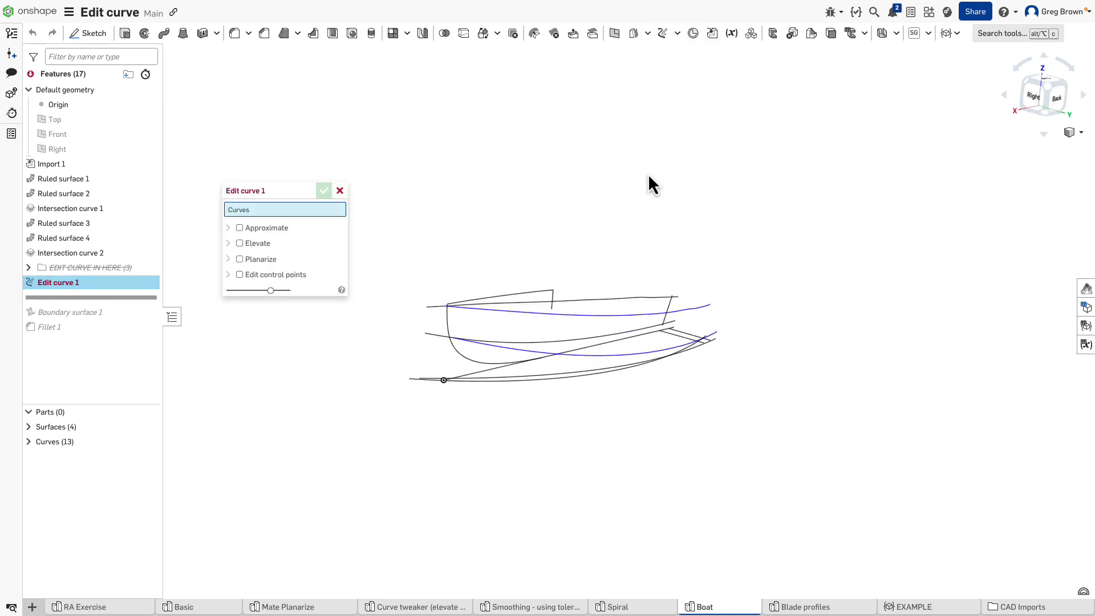
{"action": "right_click_drag", "start_coordinate": [648, 173], "coordinate": [669, 180]}
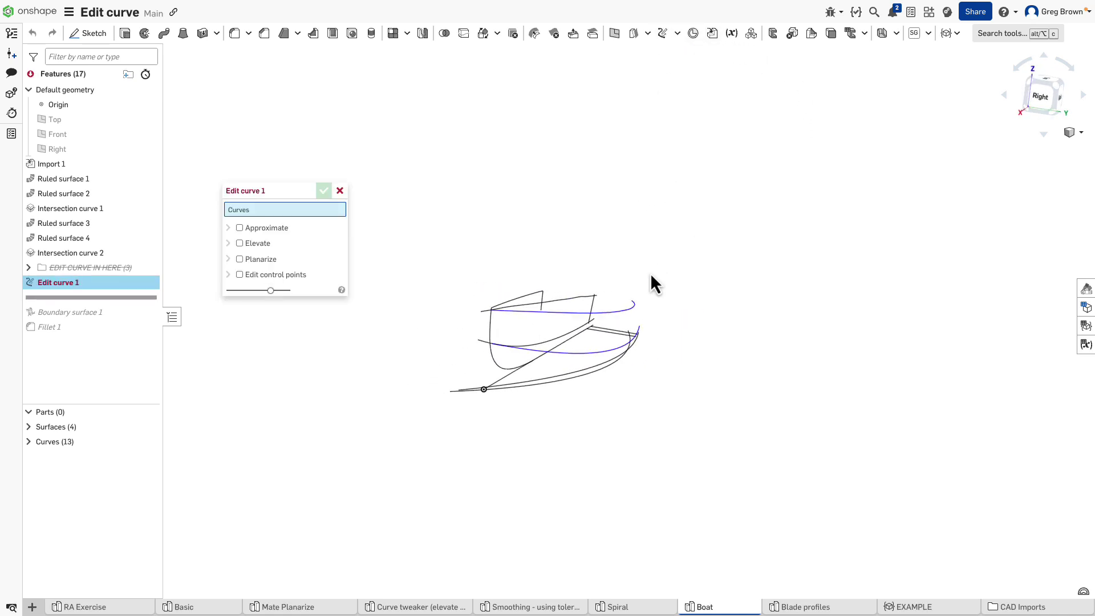
{"action": "left_click", "coordinate": [621, 318]}
{"action": "right_click_drag", "start_coordinate": [624, 325], "coordinate": [761, 309]}
{"action": "scroll", "coordinate": [731, 285], "scroll_direction": "up", "scroll_amount": 2}
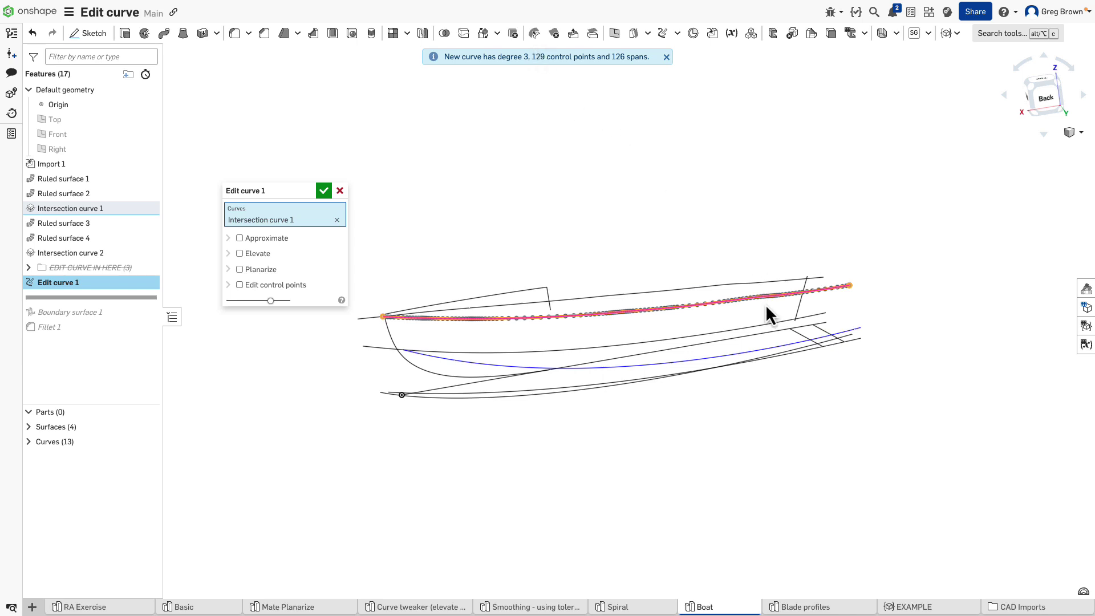
{"action": "scroll", "coordinate": [766, 311], "scroll_direction": "up", "scroll_amount": 1}
{"action": "right_click_drag", "start_coordinate": [750, 325], "coordinate": [775, 325]}
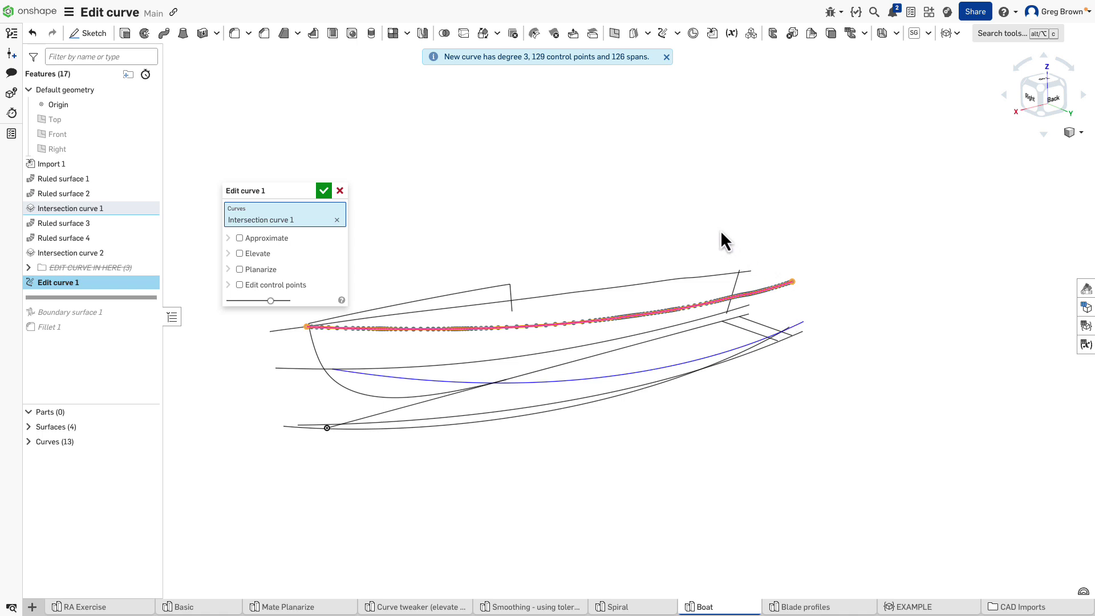
{"action": "mouse_move", "coordinate": [647, 213]}
{"action": "right_mouse_down"}
{"action": "mouse_move", "coordinate": [679, 212]}
{"action": "mouse_move", "coordinate": [662, 220]}
{"action": "right_mouse_up"}
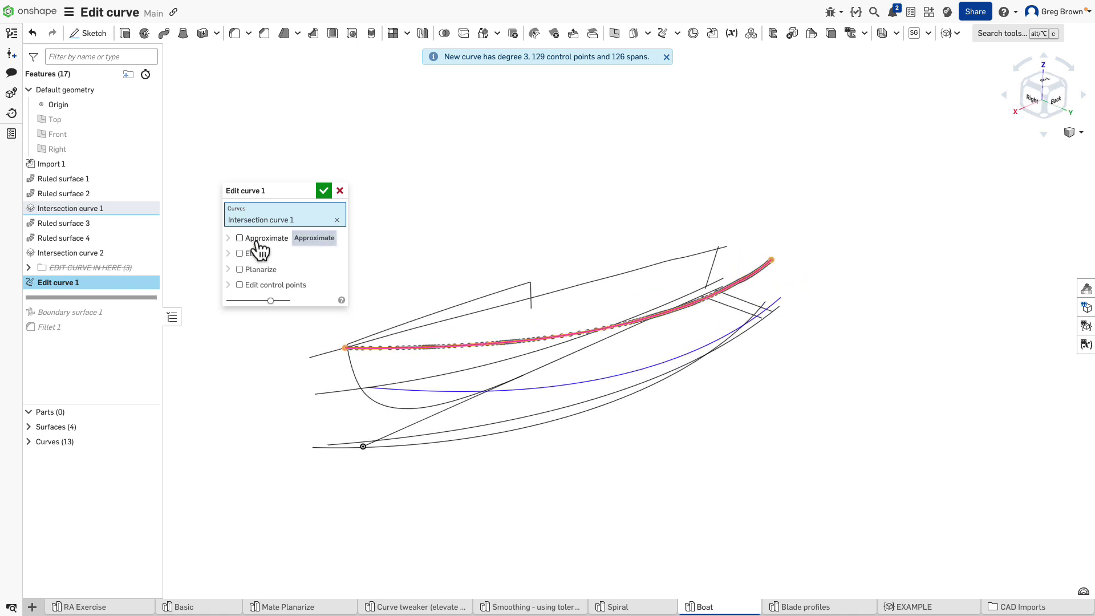
Step: Approximate Intersection curve 1 with a target degree of 5 and a maximum of 6 control points
{"action": "left_click_drag", "start_coordinate": [264, 197], "coordinate": [370, 185]}
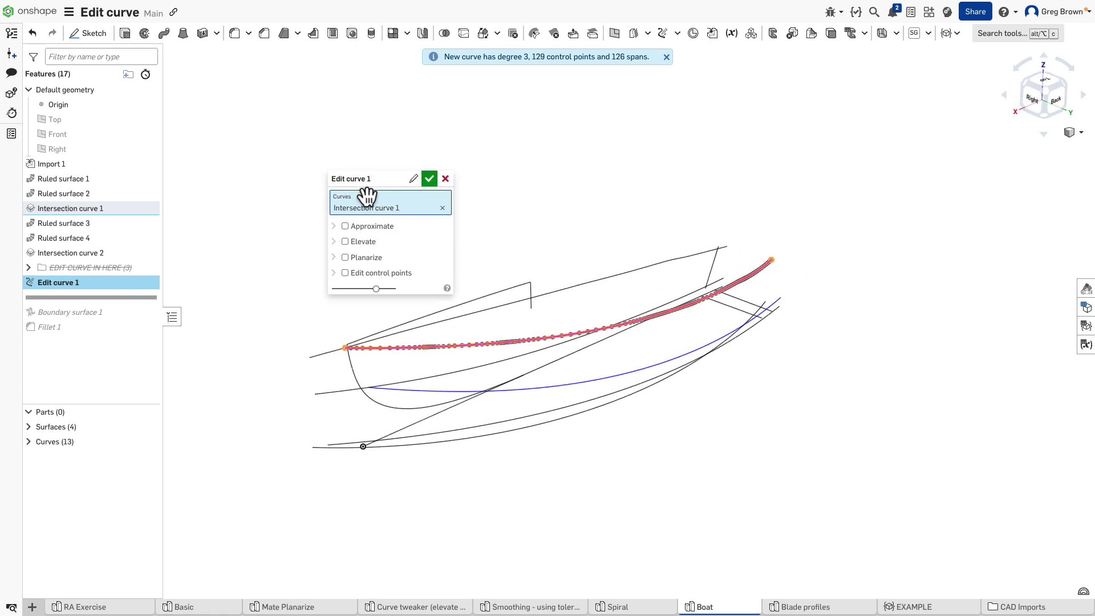
{"action": "left_click", "coordinate": [345, 227]}
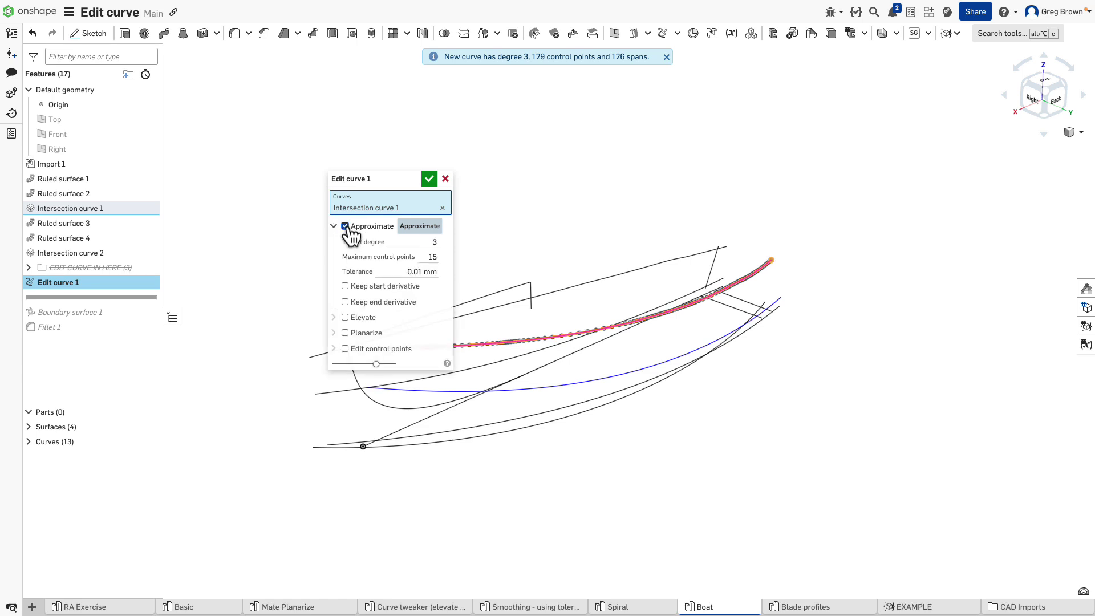
{"action": "left_click", "coordinate": [408, 241]}
{"action": "type", "text": "5"}
{"action": "key", "text": "Tab"}
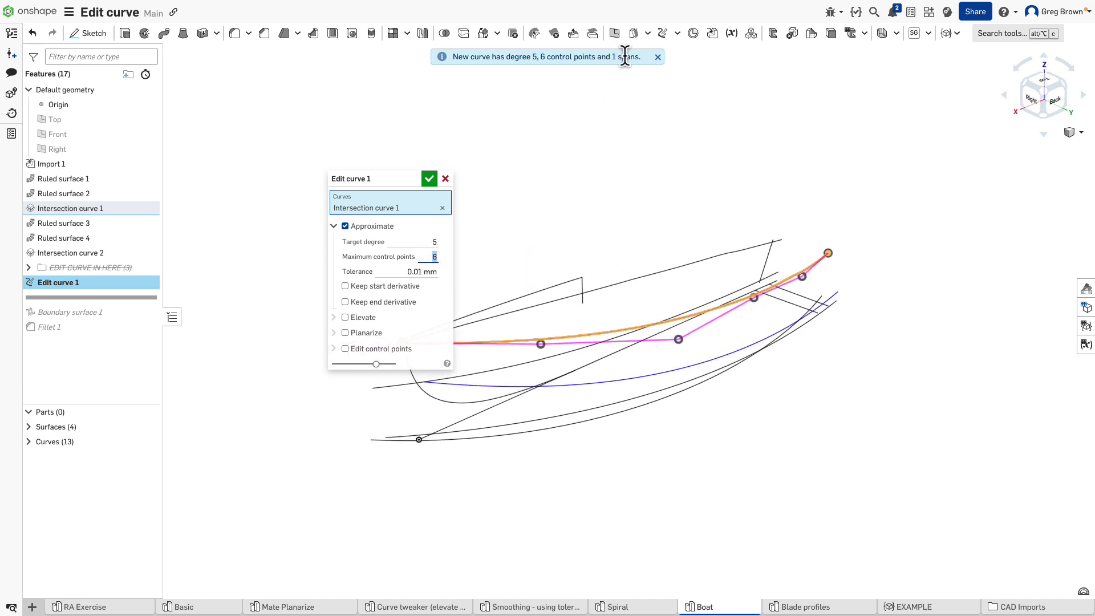
Step: Examine the previewed curve's control points and curvature combs from several angles with Curve/surface analysis
{"action": "left_click_drag", "start_coordinate": [425, 177], "coordinate": [438, 82]}
{"action": "key", "text": "shift+4"}
{"action": "right_click_drag", "start_coordinate": [638, 174], "coordinate": [665, 178]}
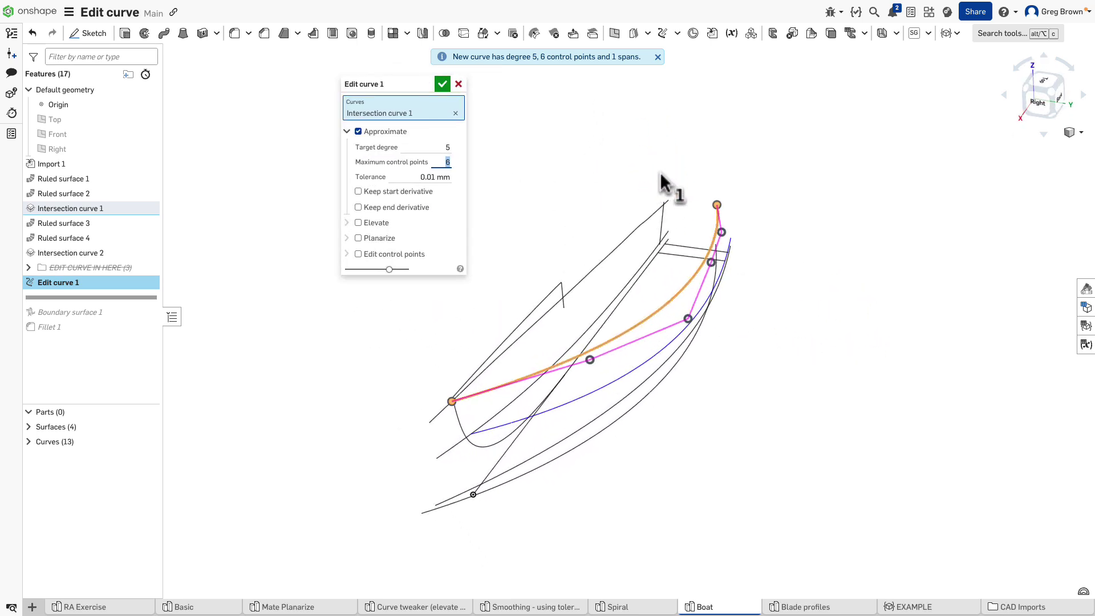
{"action": "key", "text": "shift+c"}
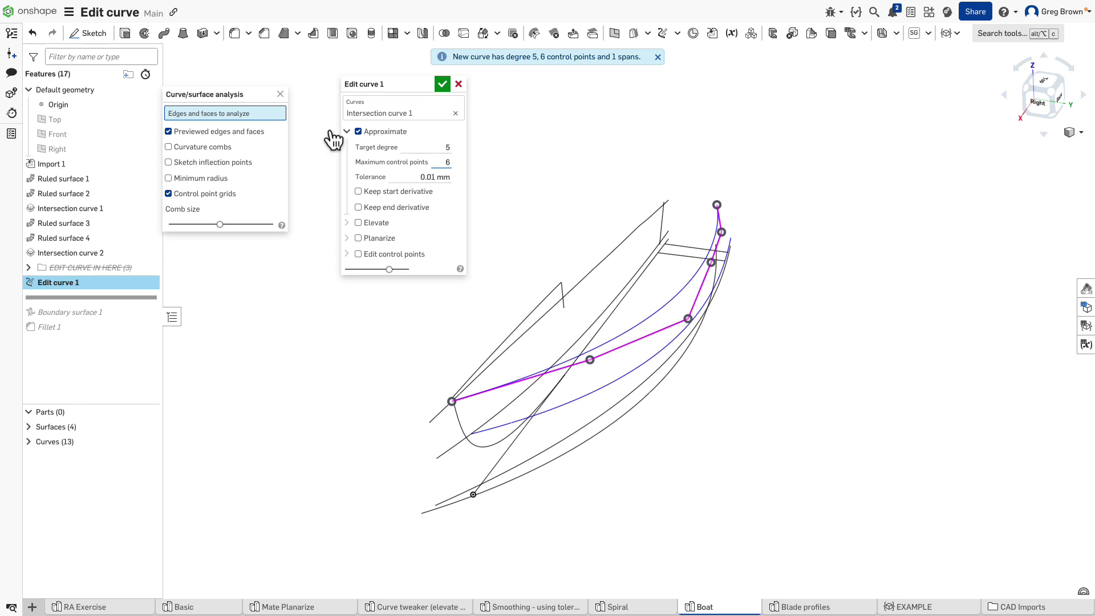
{"action": "right_click_drag", "start_coordinate": [651, 251], "coordinate": [679, 217]}
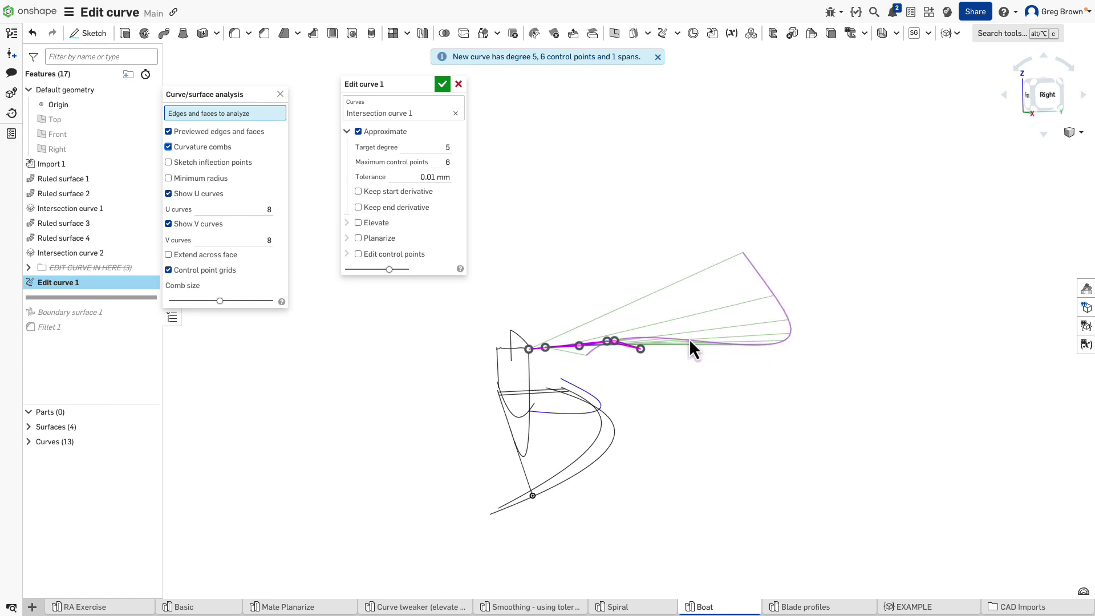
{"action": "right_click_drag", "start_coordinate": [624, 343], "coordinate": [609, 258]}
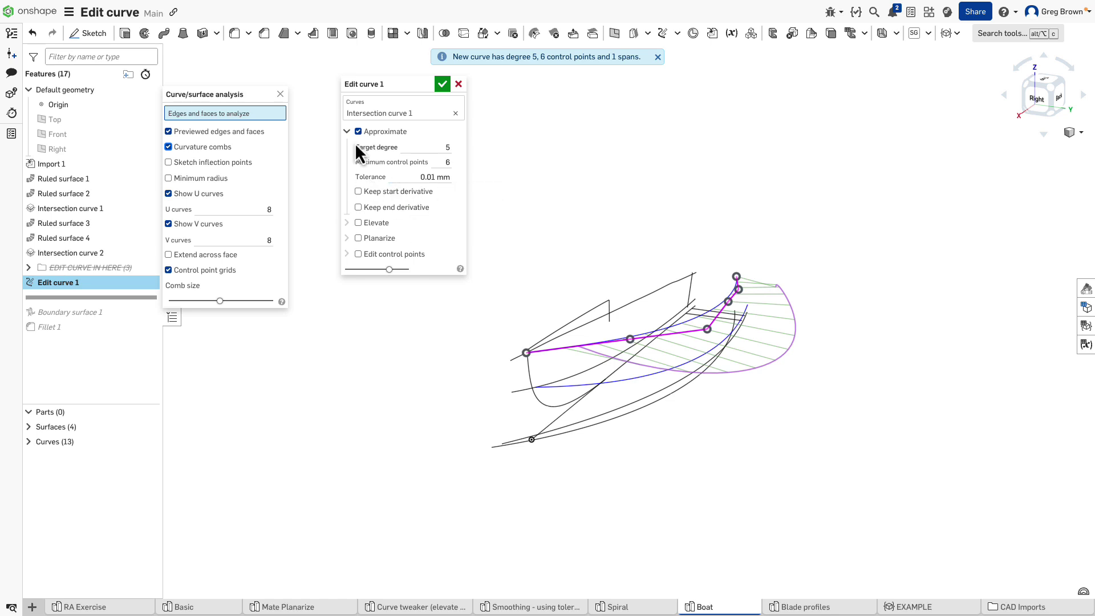
Step: Planarize the approximated curve with the Best fit option and check its curvature combs
{"action": "left_click", "coordinate": [380, 134]}
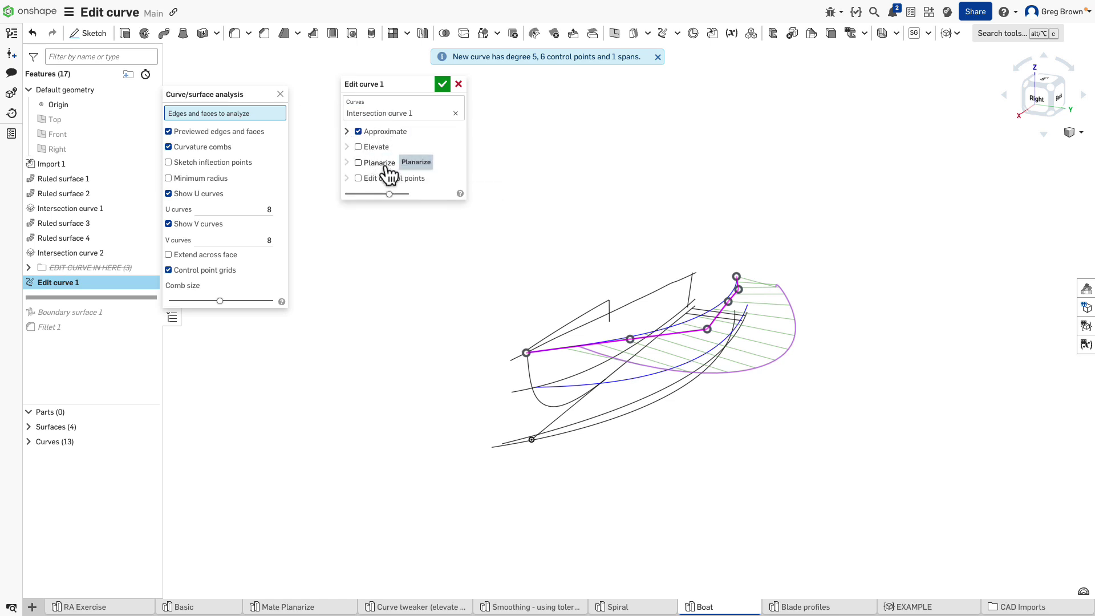
{"action": "key", "text": "shift+4"}
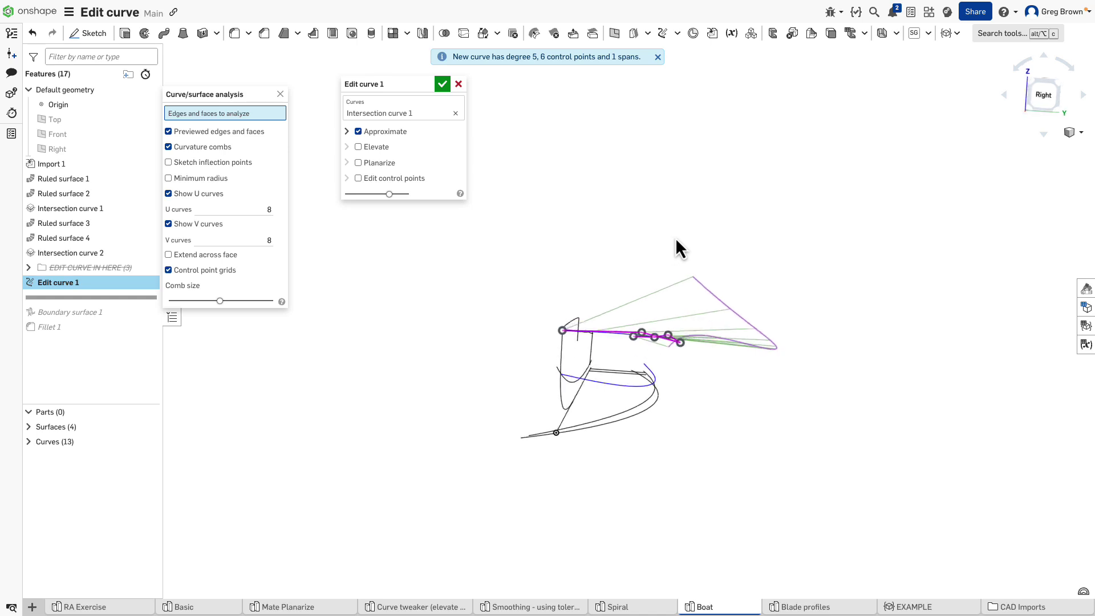
{"action": "mouse_move", "coordinate": [683, 238]}
{"action": "right_mouse_down"}
{"action": "mouse_move", "coordinate": [660, 244]}
{"action": "mouse_move", "coordinate": [687, 237]}
{"action": "right_mouse_up"}
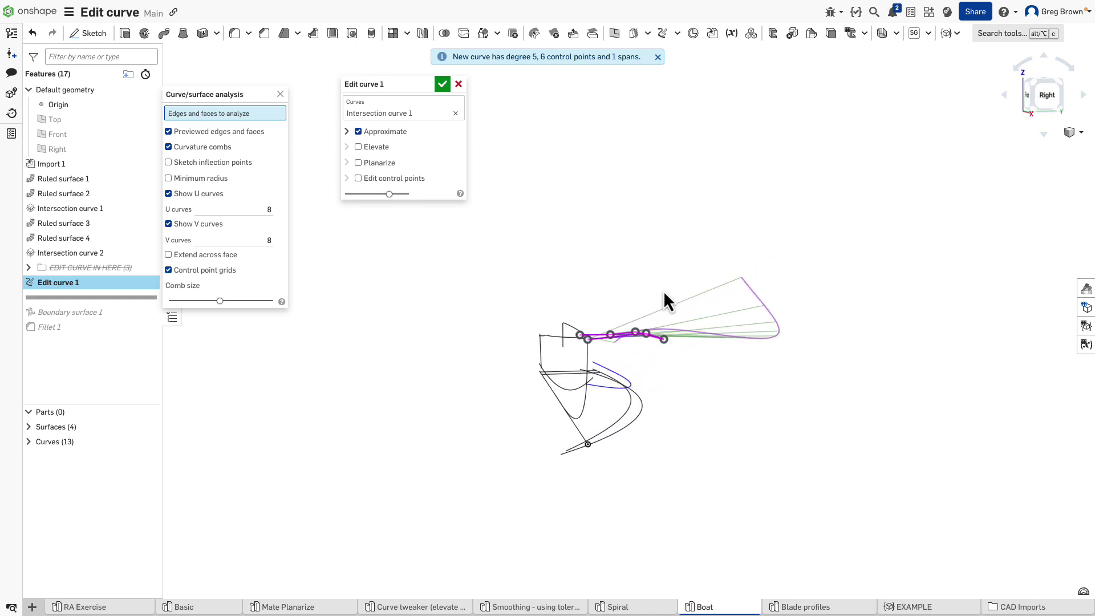
{"action": "scroll", "coordinate": [650, 343], "scroll_direction": "up", "scroll_amount": 3}
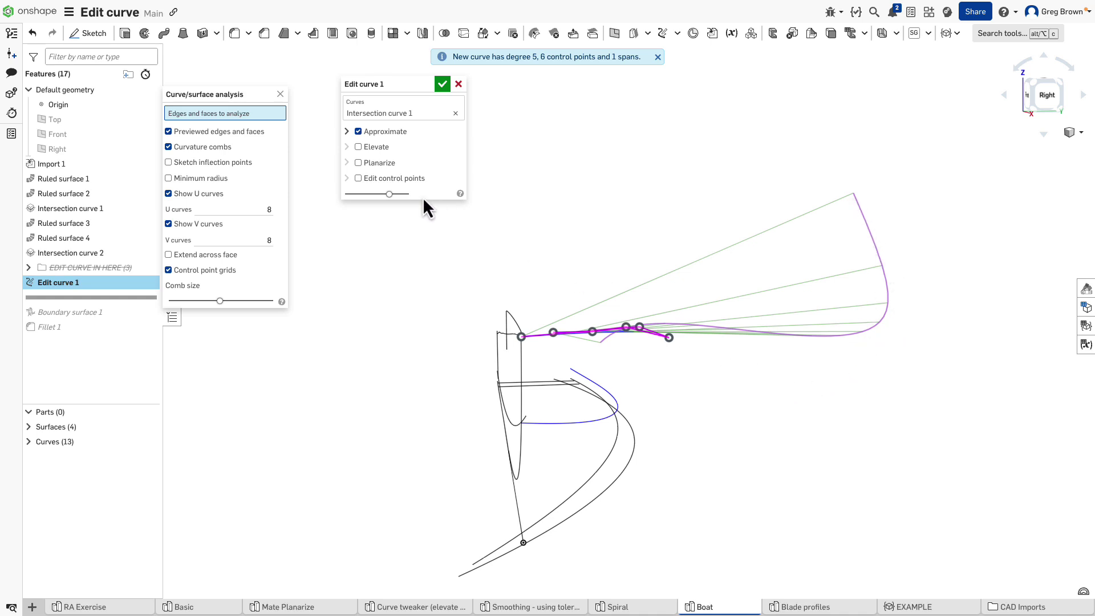
{"action": "left_click", "coordinate": [359, 163]}
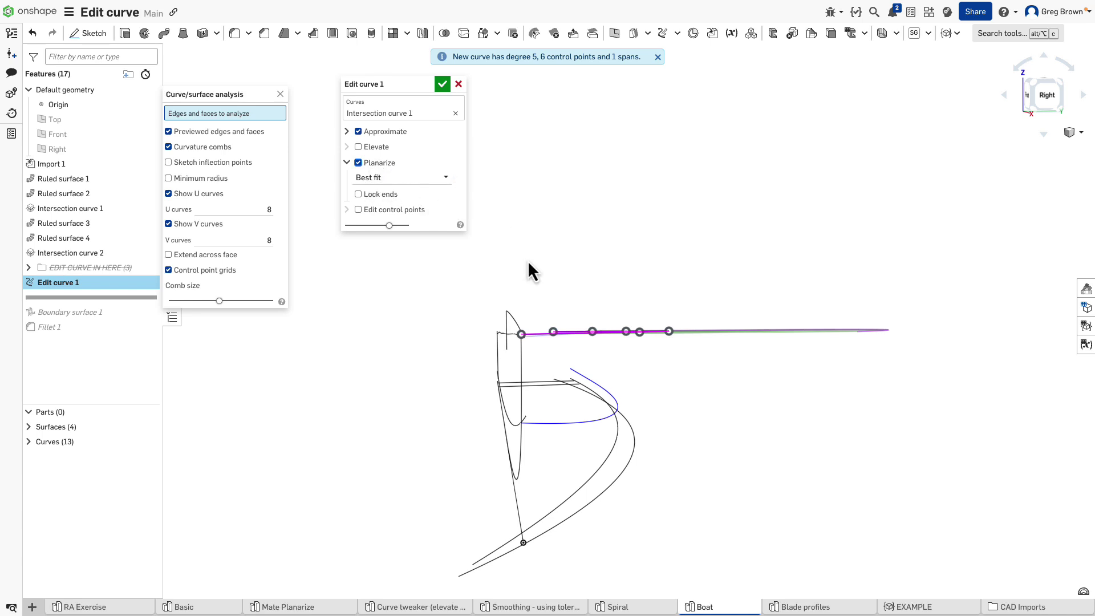
{"action": "right_click_drag", "start_coordinate": [528, 260], "coordinate": [720, 257]}
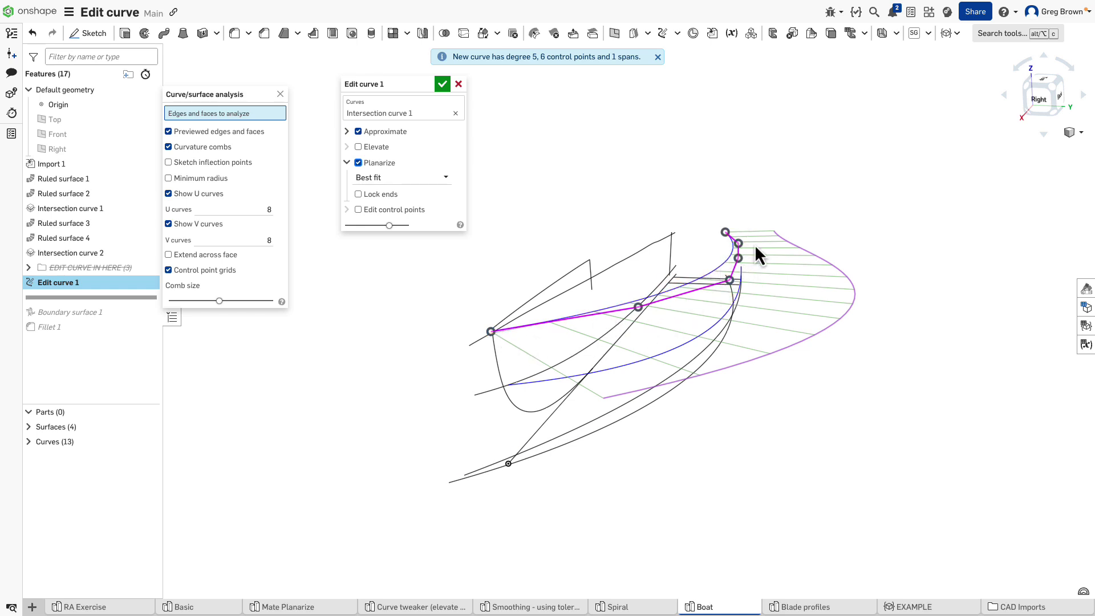
{"action": "right_click_drag", "start_coordinate": [755, 244], "coordinate": [711, 317]}
{"action": "right_click_drag", "start_coordinate": [736, 291], "coordinate": [832, 325]}
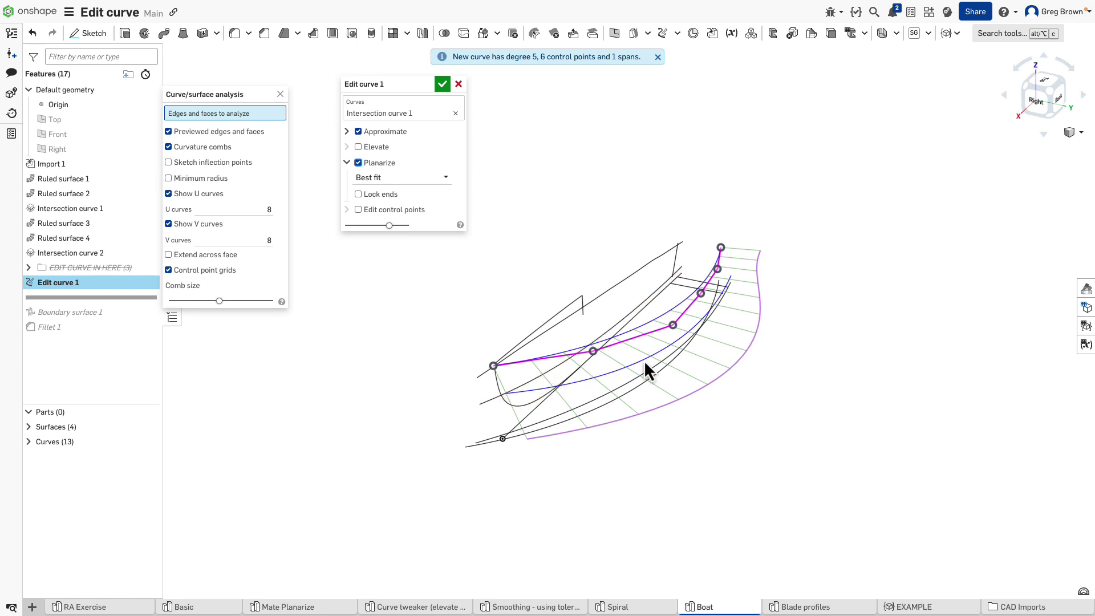
Step: Override control point 2 with a Y offset of 340 mm to smooth the curvature combs, and accept the curve edit
{"action": "right_click_drag", "start_coordinate": [727, 294], "coordinate": [739, 315]}
{"action": "left_click", "coordinate": [708, 278]}
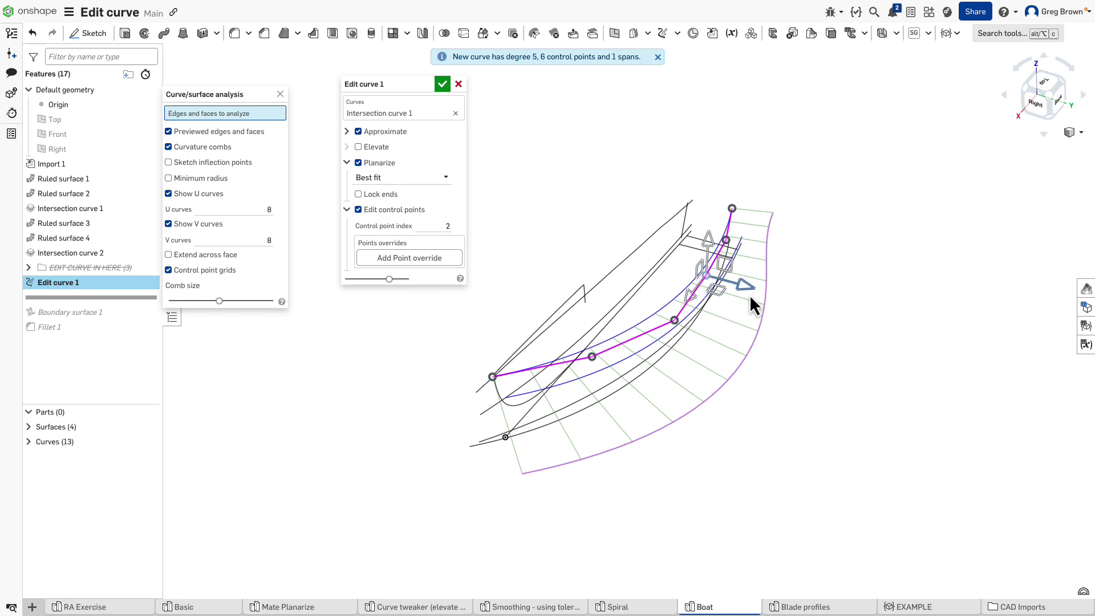
{"action": "left_click_drag", "start_coordinate": [749, 294], "coordinate": [754, 292]}
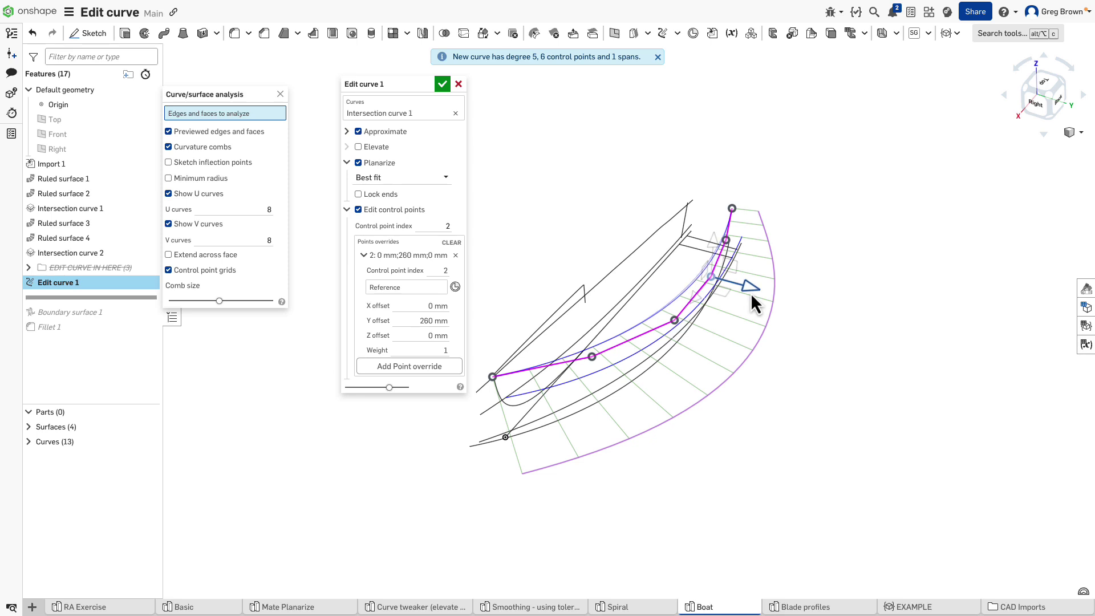
{"action": "right_click_drag", "start_coordinate": [752, 294], "coordinate": [796, 303]}
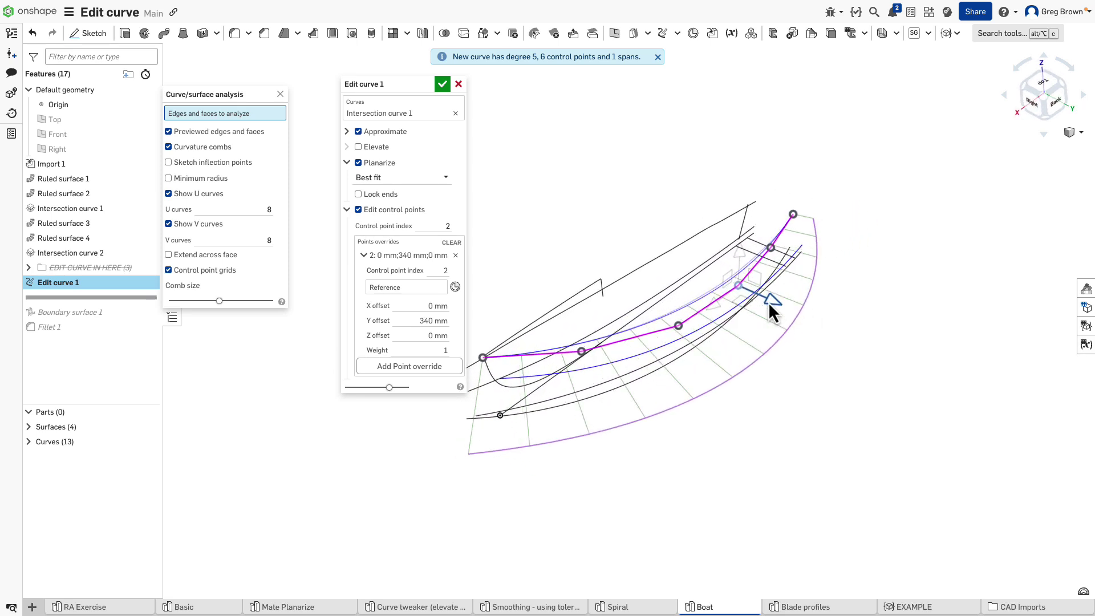
{"action": "right_click_drag", "start_coordinate": [772, 311], "coordinate": [810, 331]}
{"action": "left_click", "coordinate": [443, 85]}
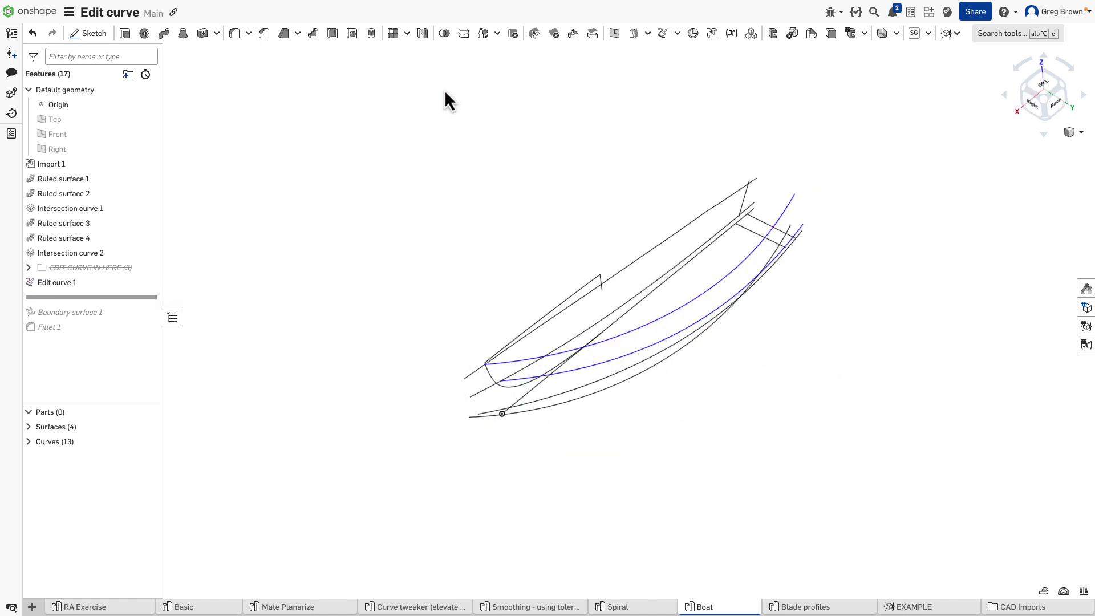
Step: Roll the history forward past Boundary surface 1 to view the rebuilt surface, briefly open Curve/surface analysis, and roll back to after Edit curve 1
{"action": "right_click_drag", "start_coordinate": [444, 91], "coordinate": [481, 157]}
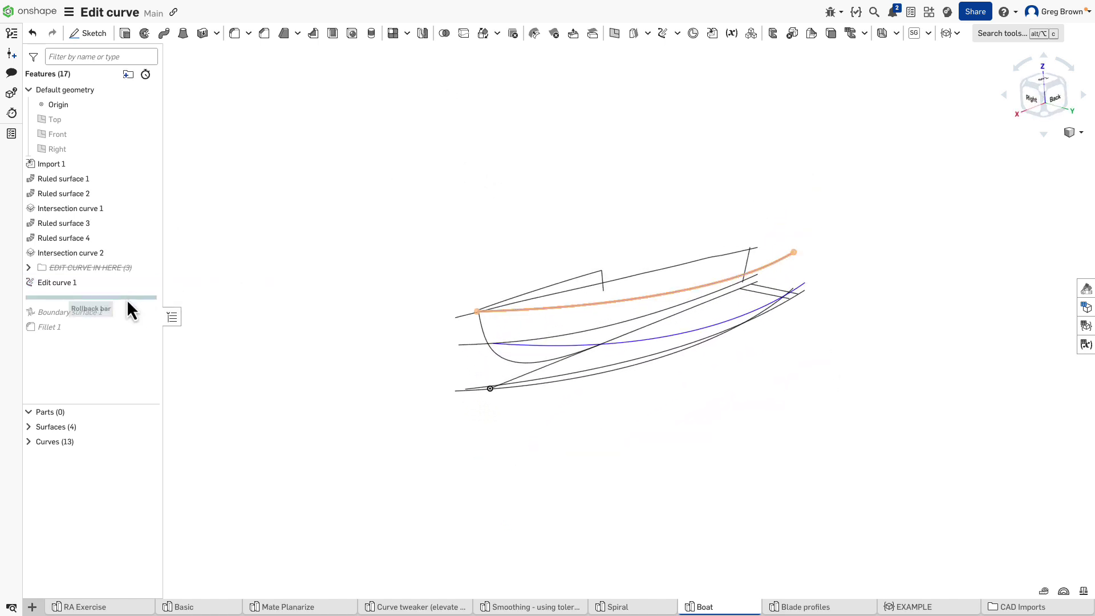
{"action": "left_click_drag", "start_coordinate": [127, 298], "coordinate": [126, 313]}
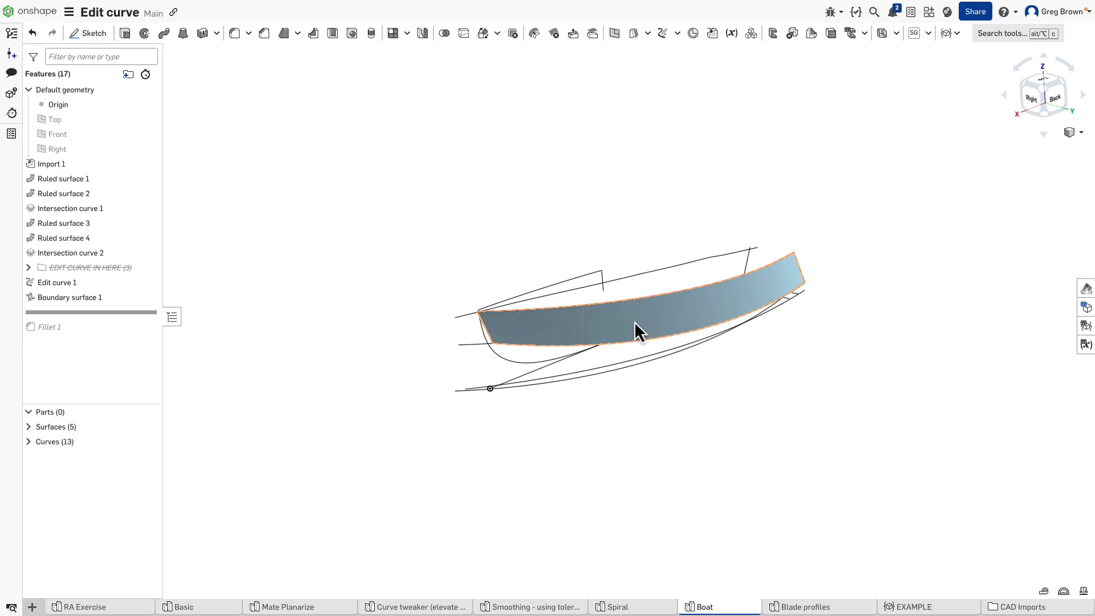
{"action": "key", "text": "shift+c"}
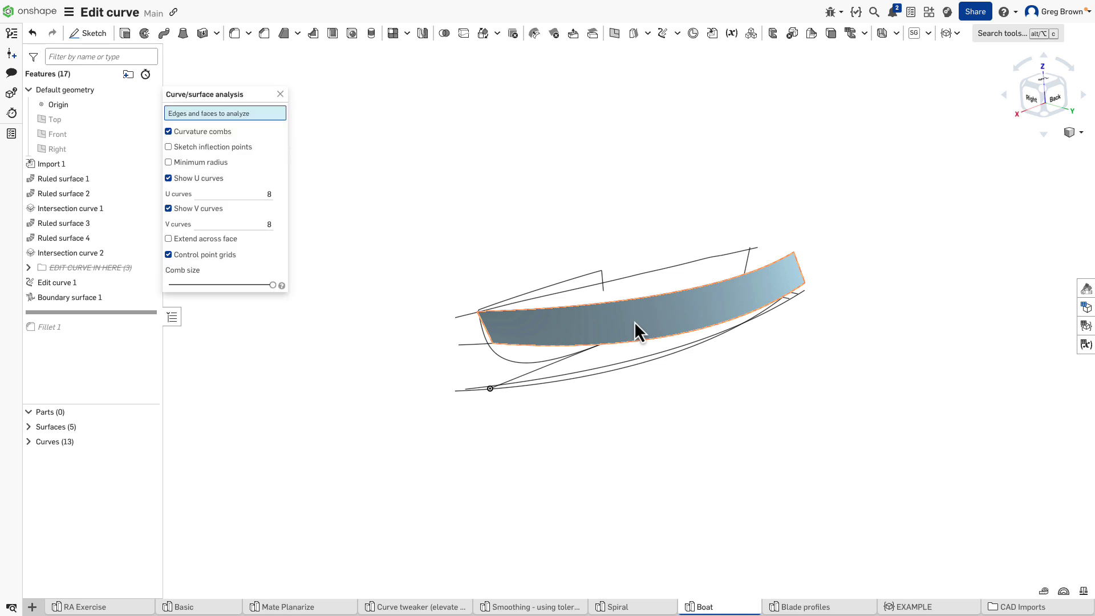
{"action": "left_click", "coordinate": [280, 95]}
{"action": "left_click_drag", "start_coordinate": [98, 312], "coordinate": [98, 297]}
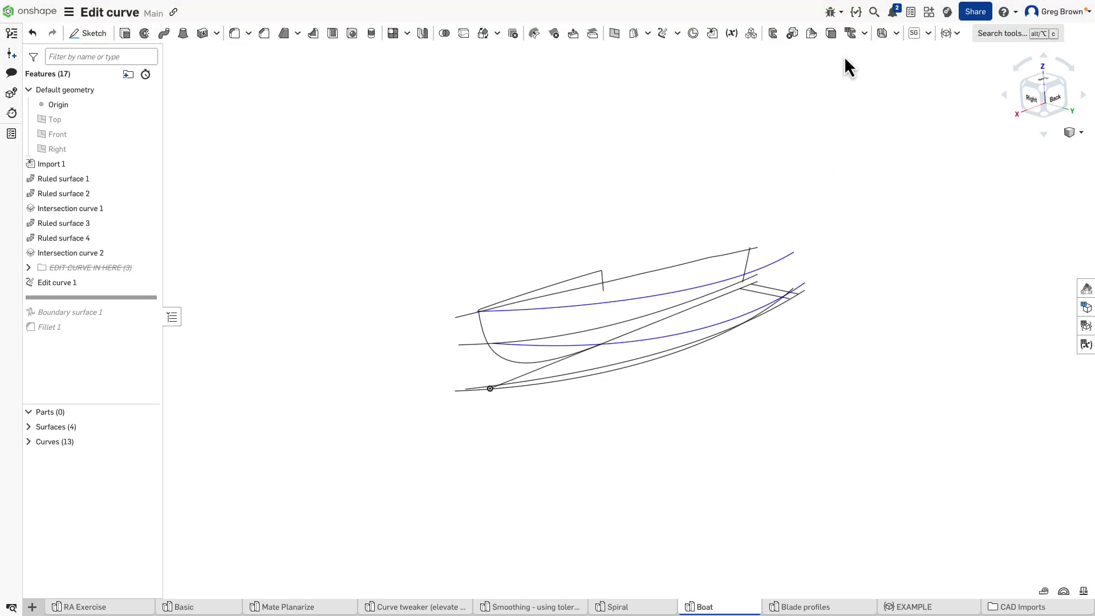
Step: Start an Edit curve on Intersection curve 2 and approximate it with target degree 5 and a maximum of 6 control points
{"action": "left_click", "coordinate": [668, 34]}
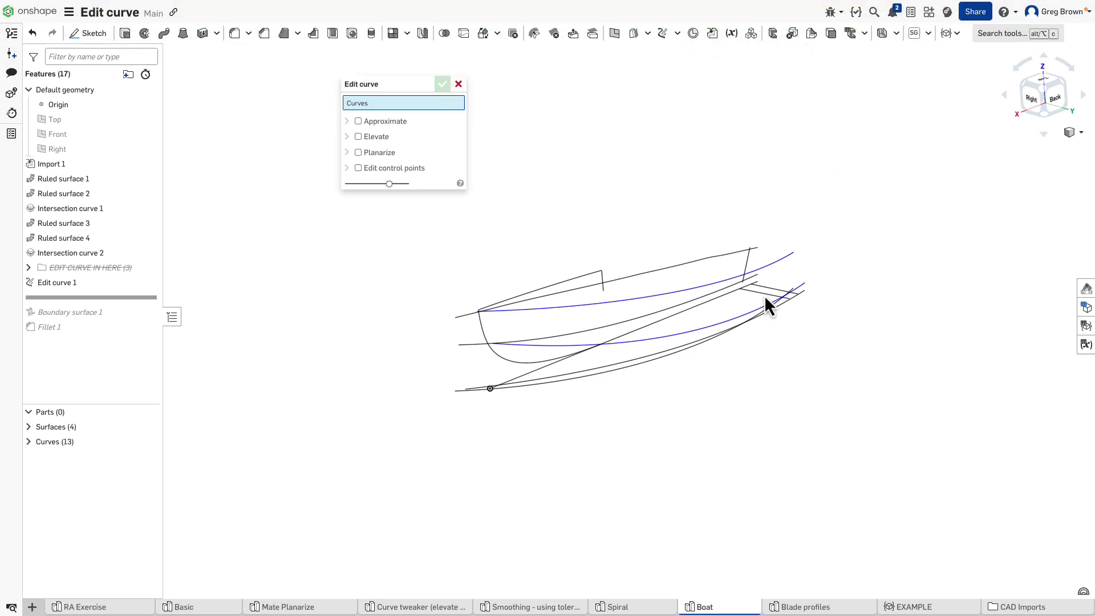
{"action": "left_click", "coordinate": [716, 334]}
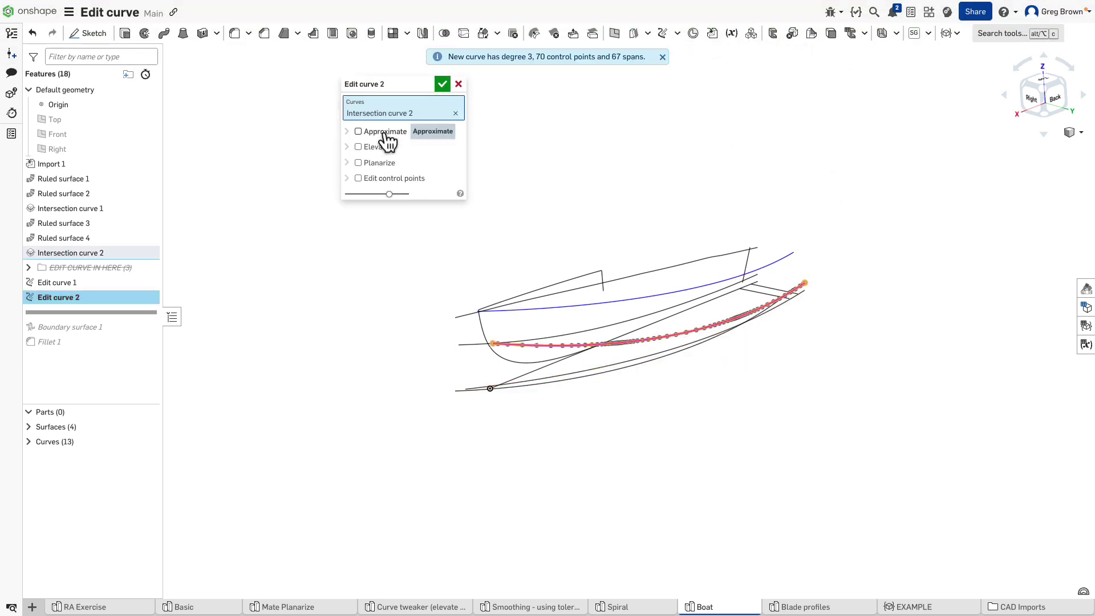
{"action": "left_click", "coordinate": [359, 132]}
{"action": "left_click", "coordinate": [434, 147]}
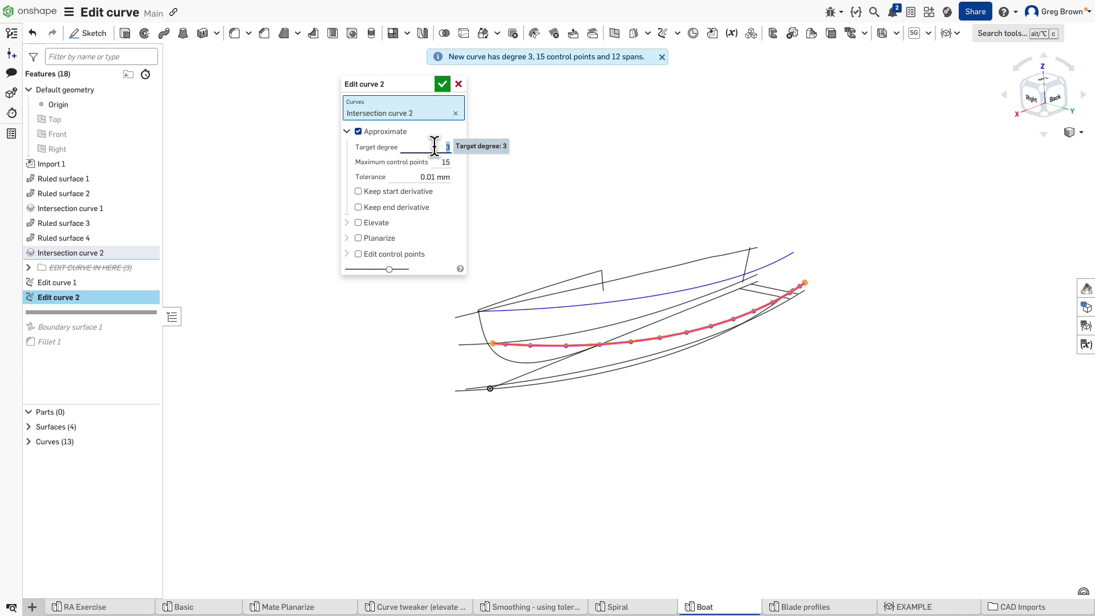
{"action": "type", "text": "5"}
{"action": "left_click", "coordinate": [439, 162]}
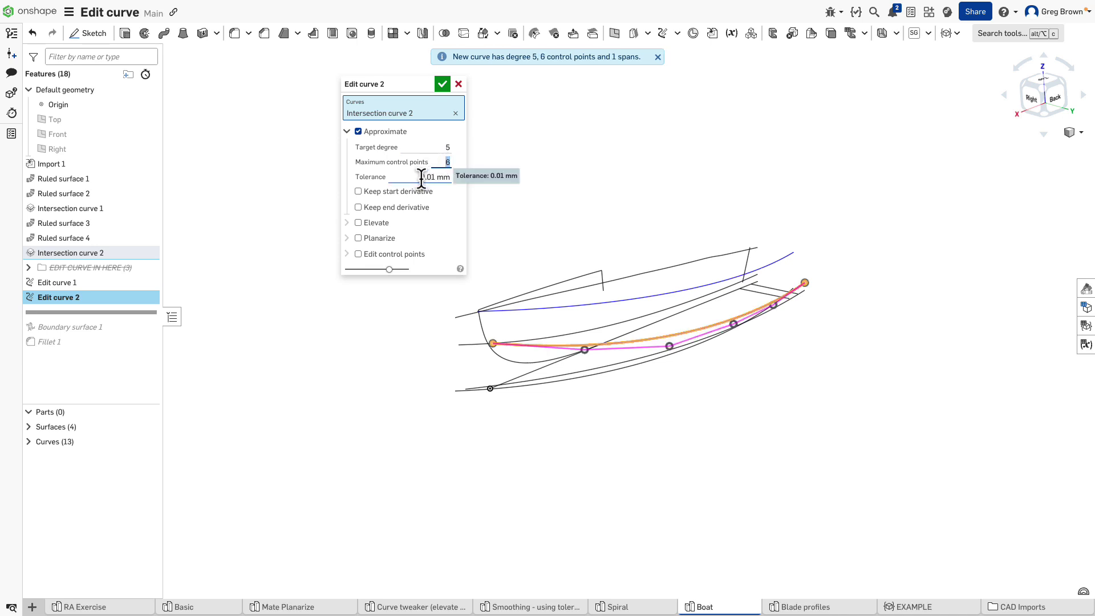
Step: Planarize the approximated intersection curve with the Best fit option and accept the curve edit
{"action": "left_click", "coordinate": [379, 239]}
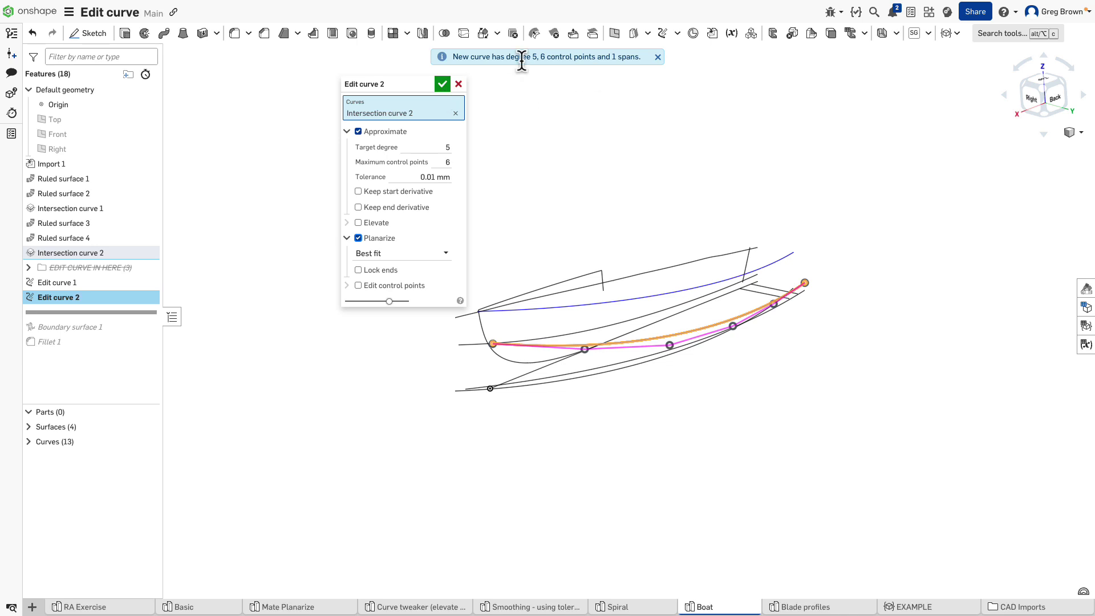
{"action": "left_click_drag", "start_coordinate": [531, 58], "coordinate": [638, 59]}
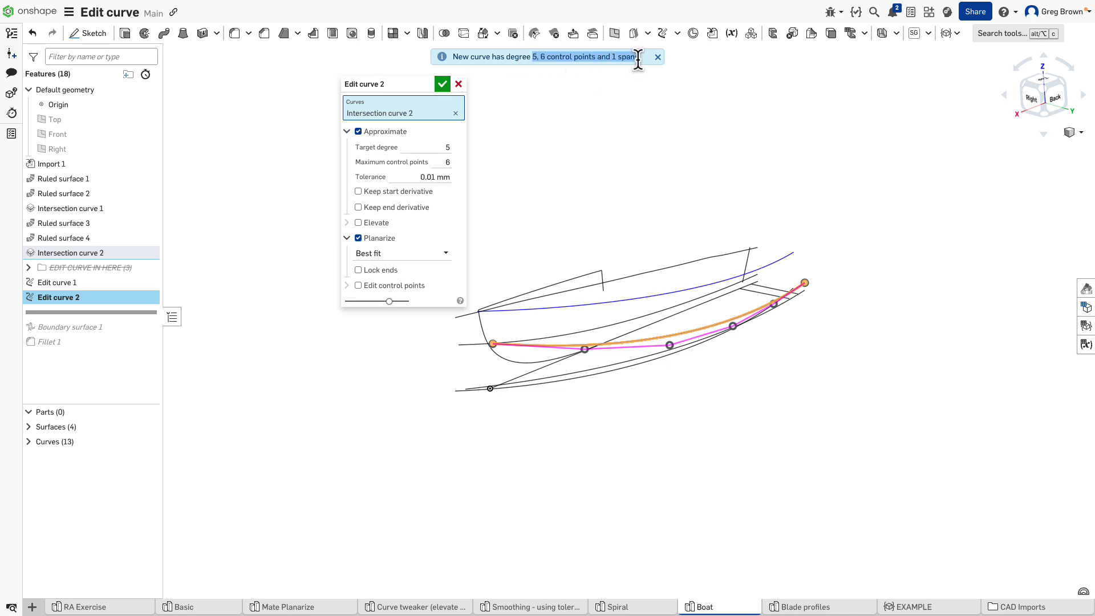
{"action": "left_click", "coordinate": [442, 85]}
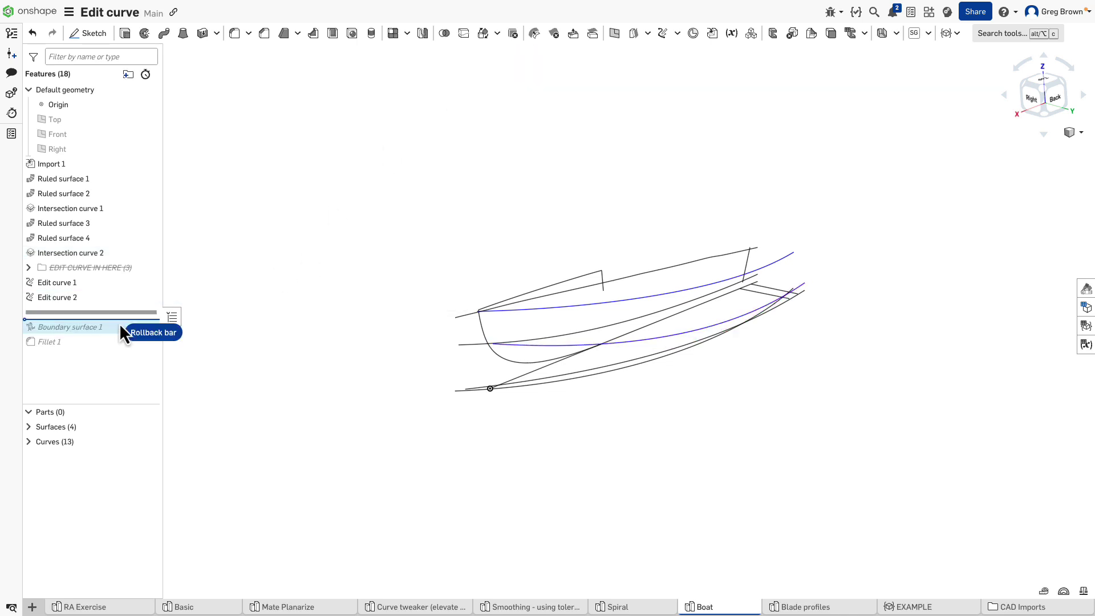
Step: Roll the history forward past Boundary surface 1 and inspect its control point grid in Curve/surface analysis with curvature combs off
{"action": "left_click_drag", "start_coordinate": [119, 324], "coordinate": [118, 333]}
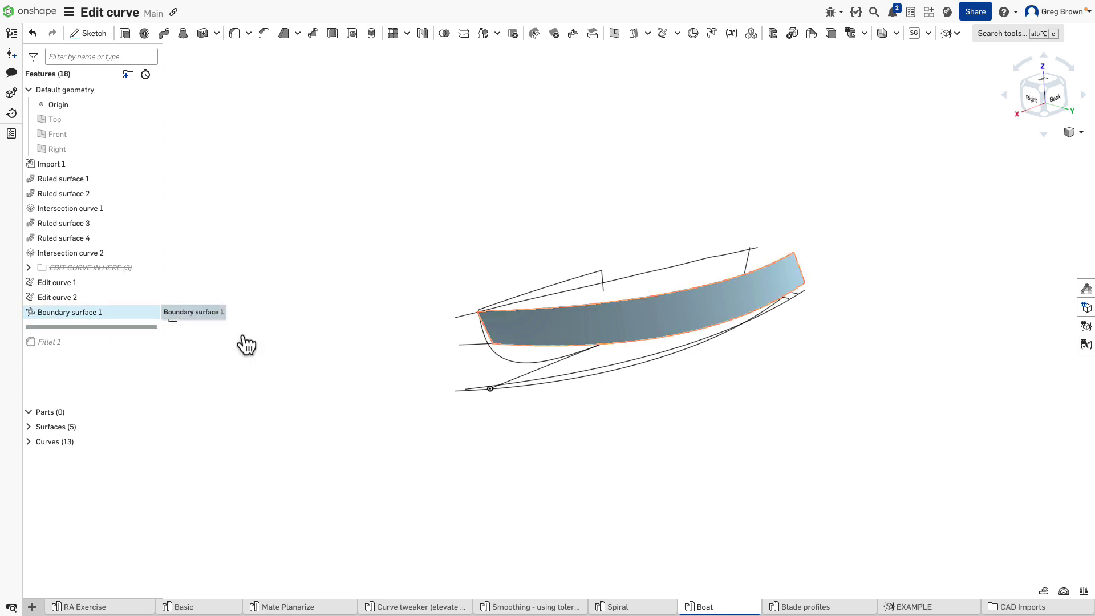
{"action": "key", "text": "shift+c"}
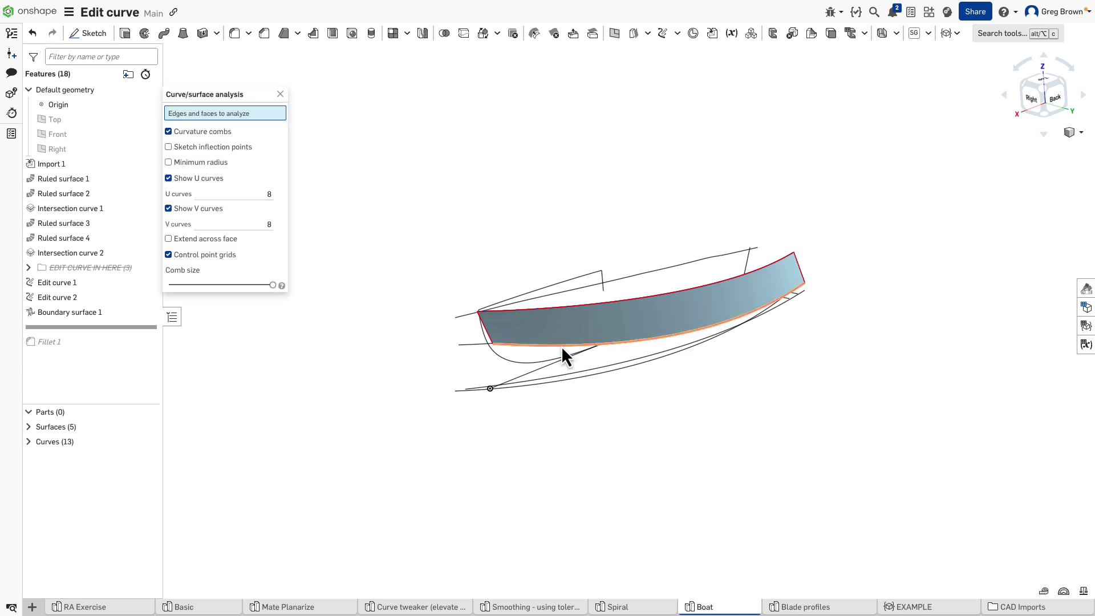
{"action": "left_click", "coordinate": [625, 322]}
{"action": "left_click", "coordinate": [190, 141]}
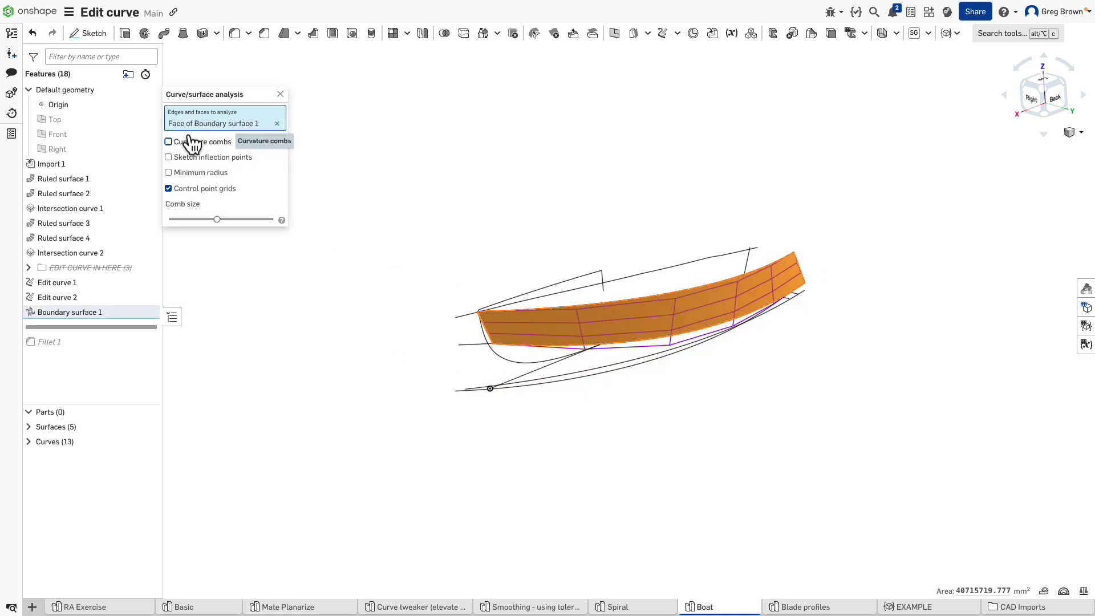
{"action": "key", "text": "shift+2"}
{"action": "right_click_drag", "start_coordinate": [503, 194], "coordinate": [540, 337]}
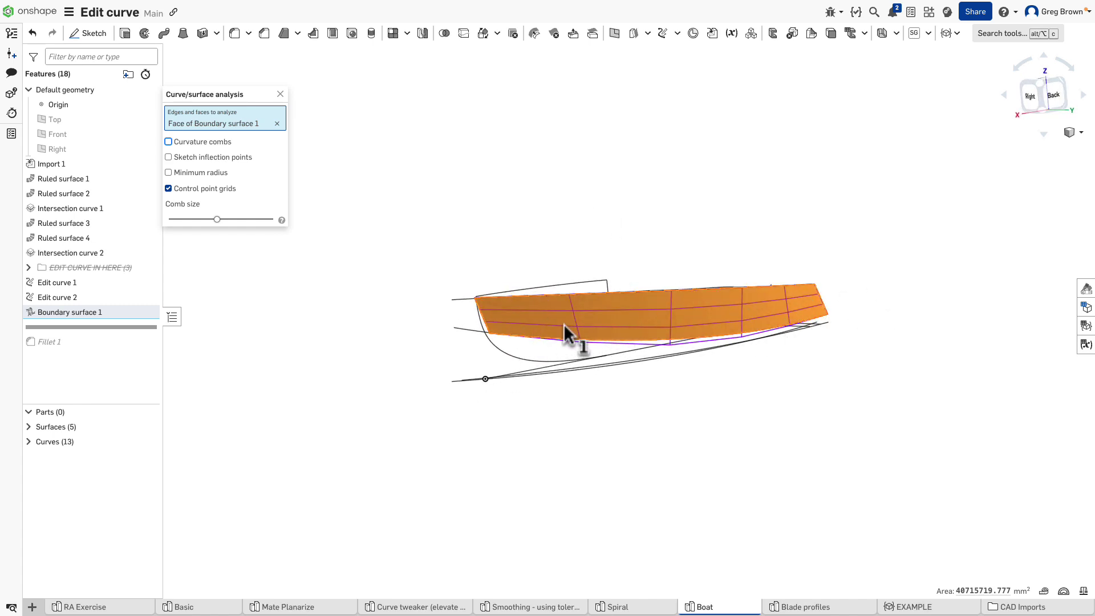
{"action": "right_click_drag", "start_coordinate": [553, 349], "coordinate": [640, 362]}
{"action": "left_click", "coordinate": [281, 96]}
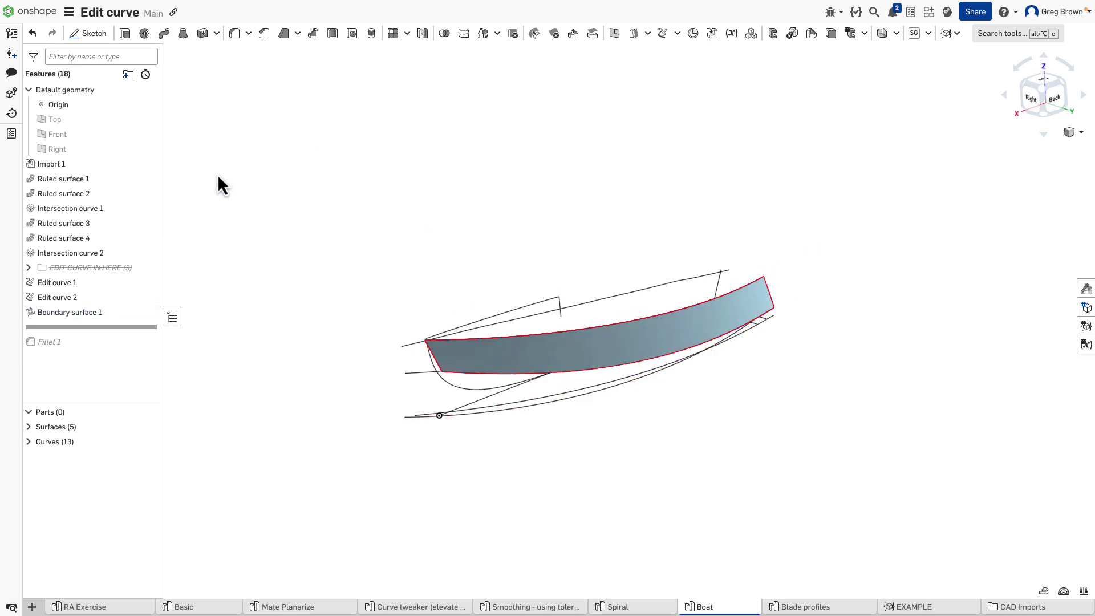
Step: Suppress Edit curve 1 and Edit curve 2 and check the boundary surface with Curve/surface analysis
{"action": "left_click", "coordinate": [101, 284]}
{"action": "right_click", "coordinate": [95, 299]}
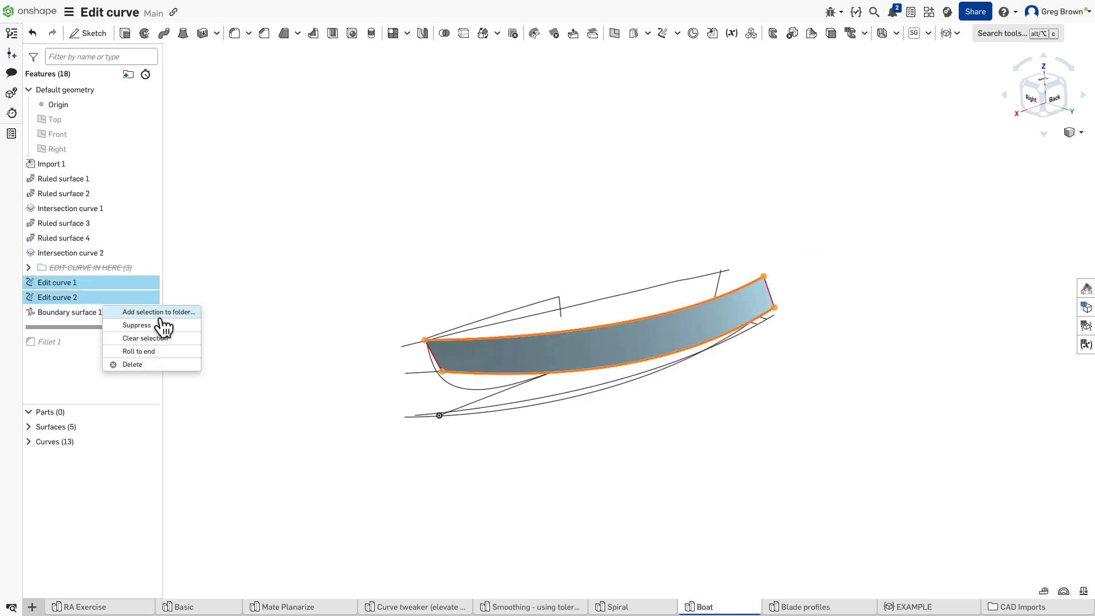
{"action": "left_click", "coordinate": [162, 327]}
{"action": "left_click", "coordinate": [585, 354]}
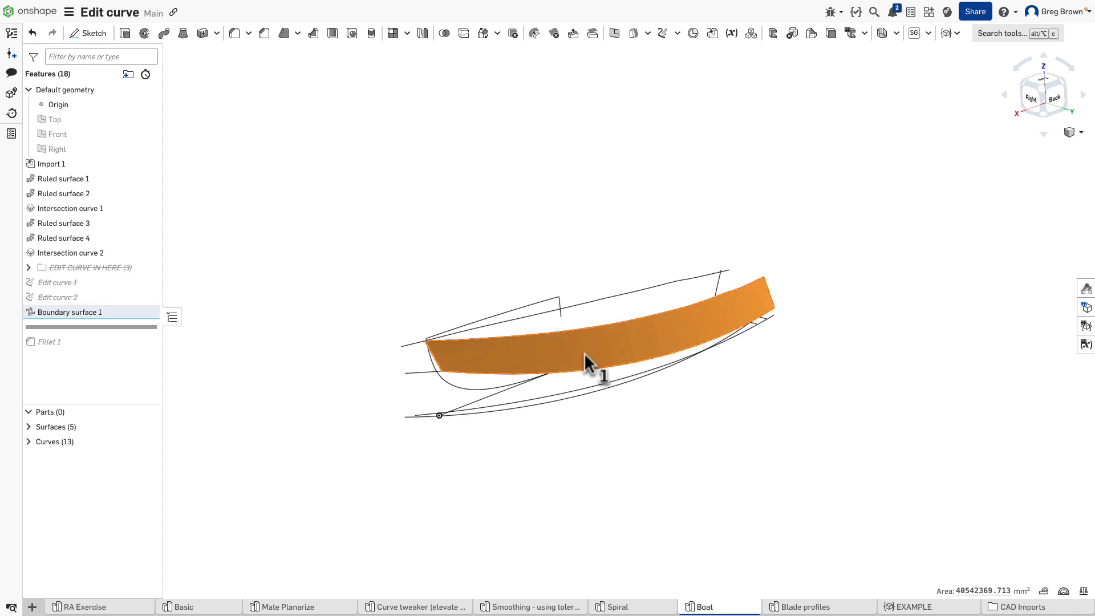
{"action": "key", "text": "shift+c"}
{"action": "left_click", "coordinate": [280, 94]}
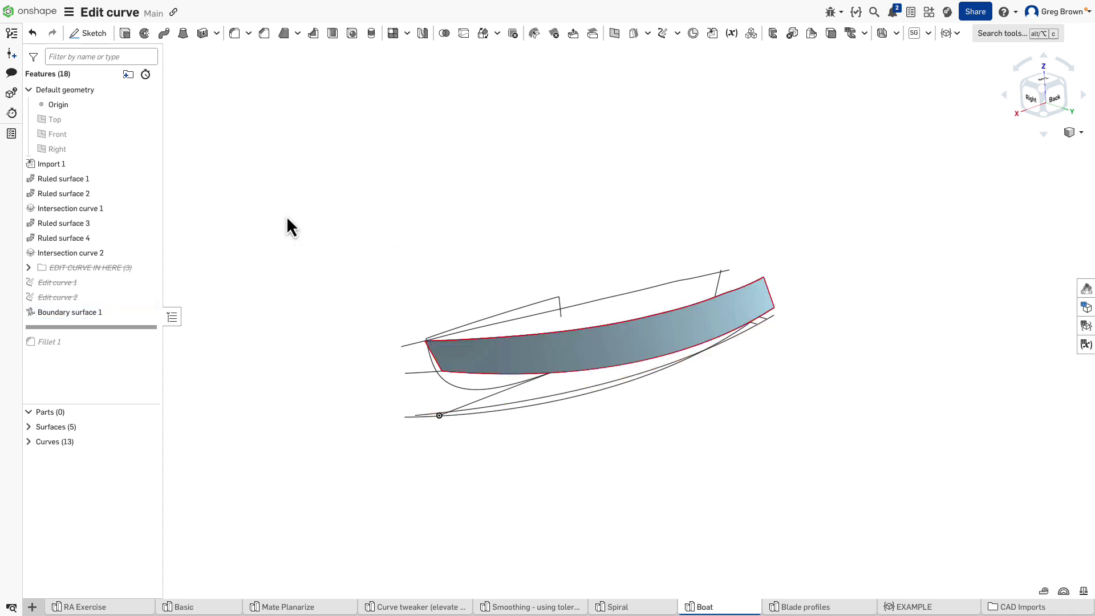
Step: Unsuppress Edit curve 1 and Edit curve 2 and recheck the boundary surface's control point grid
{"action": "left_click", "coordinate": [100, 283]}
{"action": "right_click", "coordinate": [100, 299]}
{"action": "left_click", "coordinate": [161, 324]}
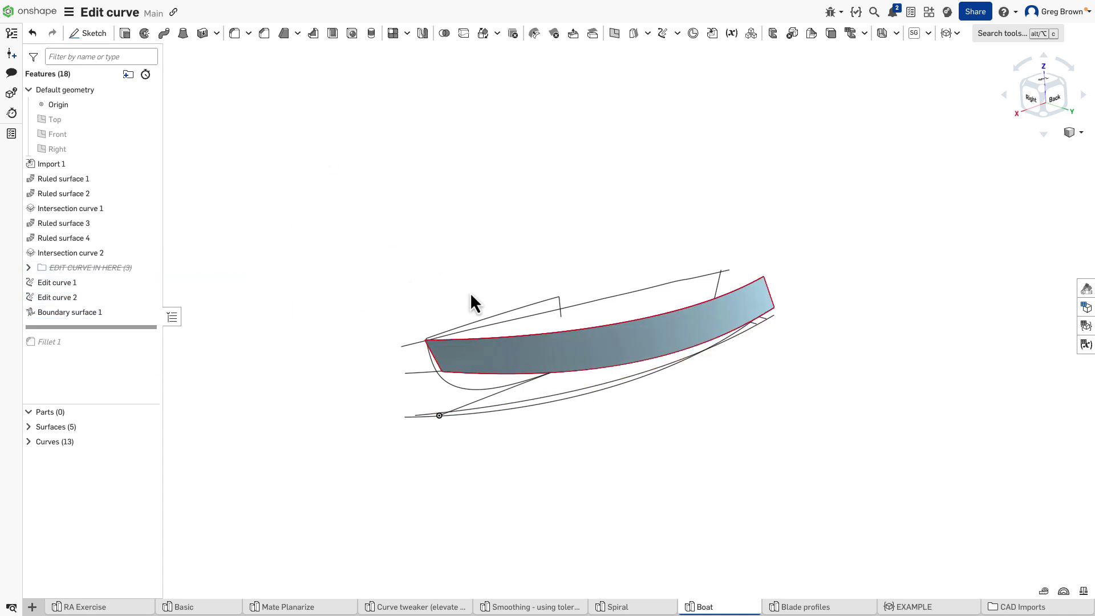
{"action": "left_click", "coordinate": [544, 346]}
{"action": "key", "text": "shift+c"}
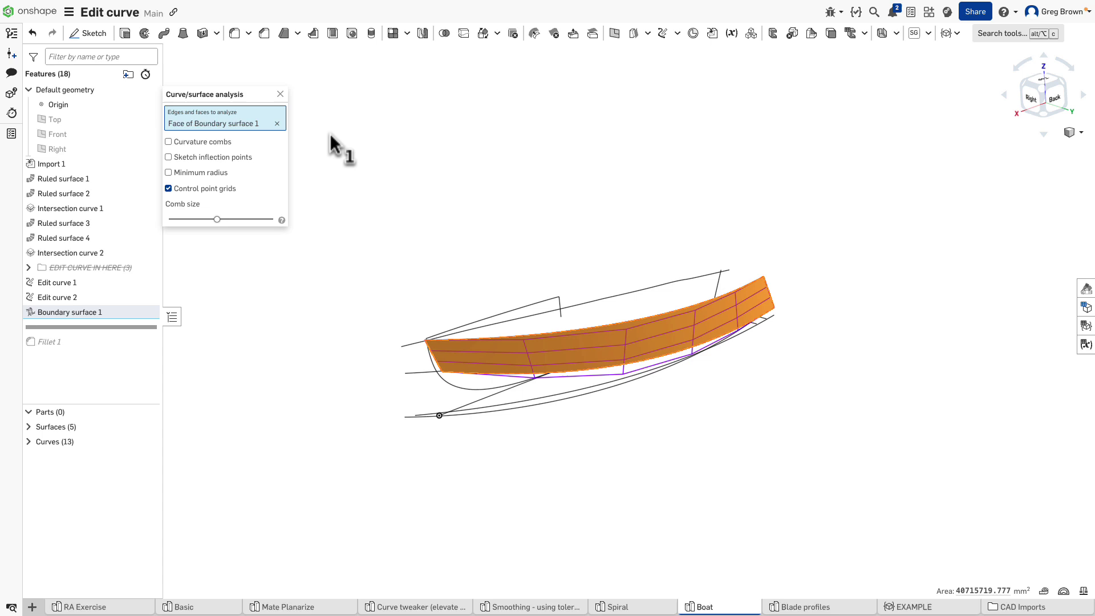
{"action": "left_click", "coordinate": [280, 94]}
{"action": "right_click", "coordinate": [105, 317]}
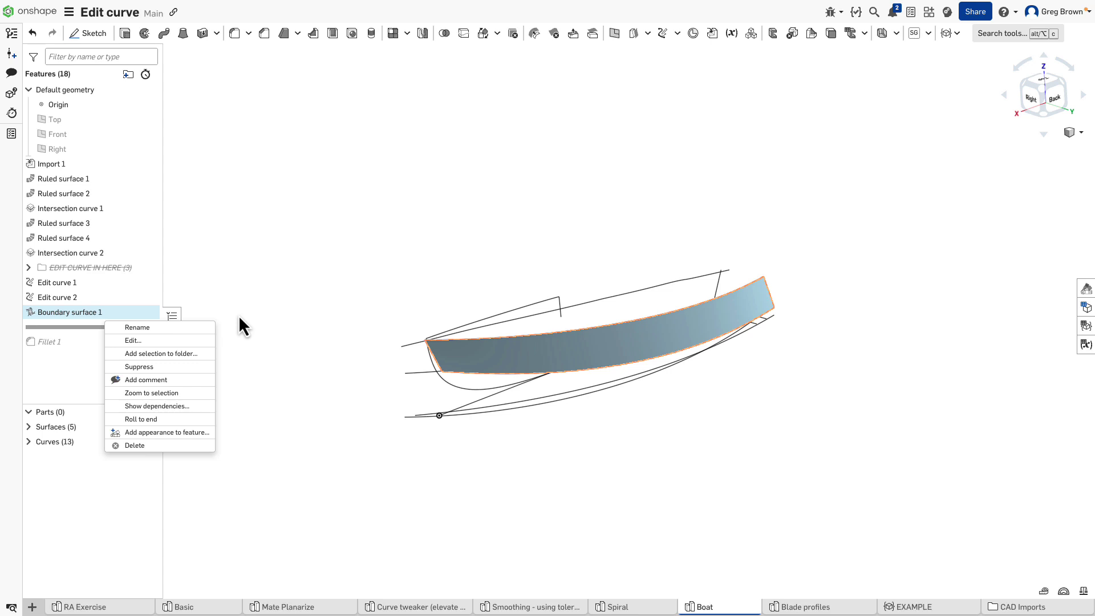
{"action": "left_click", "coordinate": [298, 305]}
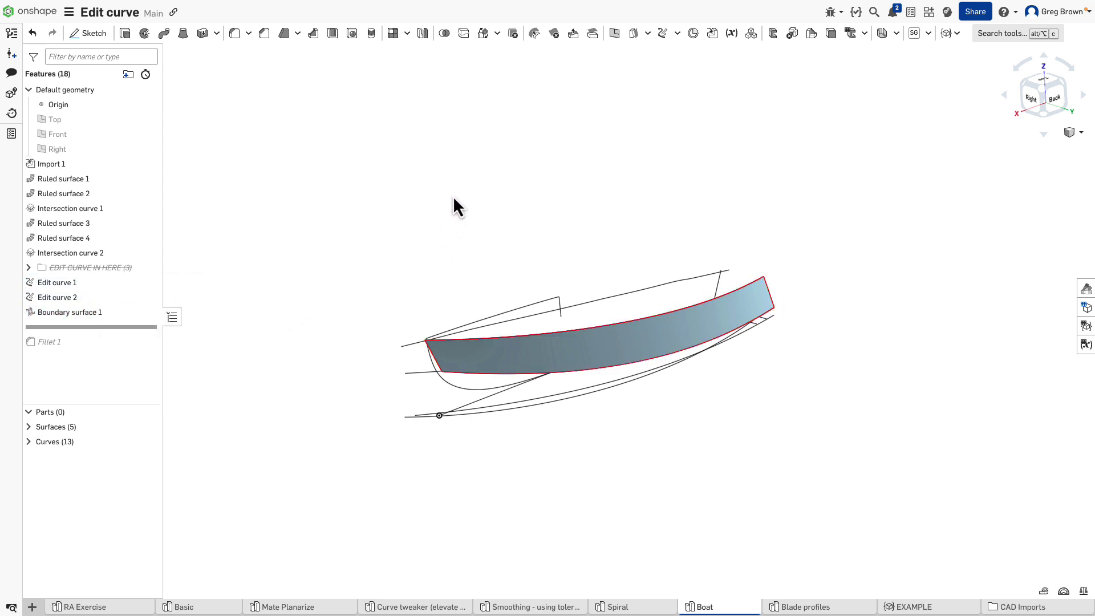
Step: Open the Blade profiles Part Studio and collapse its EDIT CURVE folder
{"action": "left_click", "coordinate": [810, 608]}
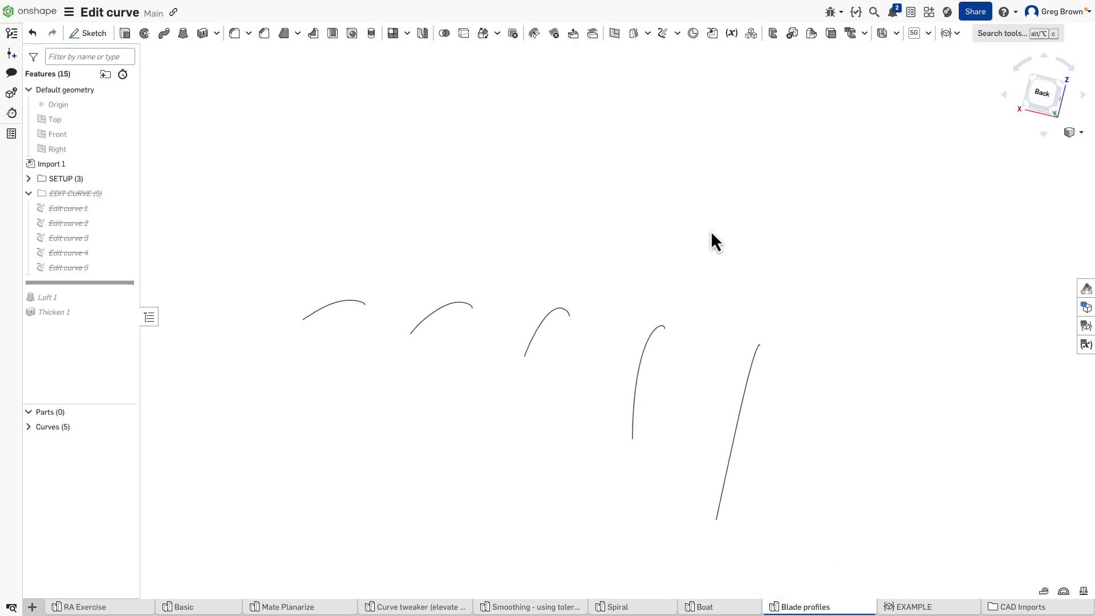
{"action": "left_click", "coordinate": [29, 193]}
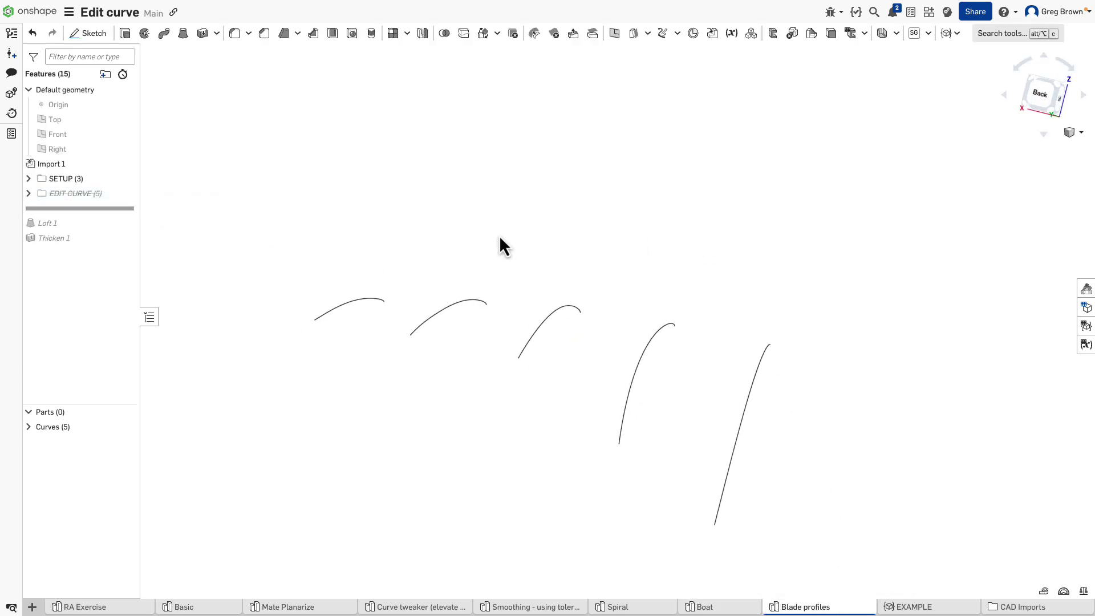
{"action": "mouse_move", "coordinate": [584, 252]}
{"action": "right_mouse_down"}
{"action": "mouse_move", "coordinate": [579, 274]}
{"action": "mouse_move", "coordinate": [584, 259]}
{"action": "mouse_move", "coordinate": [558, 232]}
{"action": "mouse_move", "coordinate": [502, 226]}
{"action": "mouse_move", "coordinate": [689, 217]}
{"action": "mouse_move", "coordinate": [673, 206]}
{"action": "mouse_move", "coordinate": [568, 212]}
{"action": "mouse_move", "coordinate": [572, 263]}
{"action": "mouse_move", "coordinate": [566, 243]}
{"action": "mouse_move", "coordinate": [607, 226]}
{"action": "mouse_move", "coordinate": [576, 239]}
{"action": "right_mouse_up"}
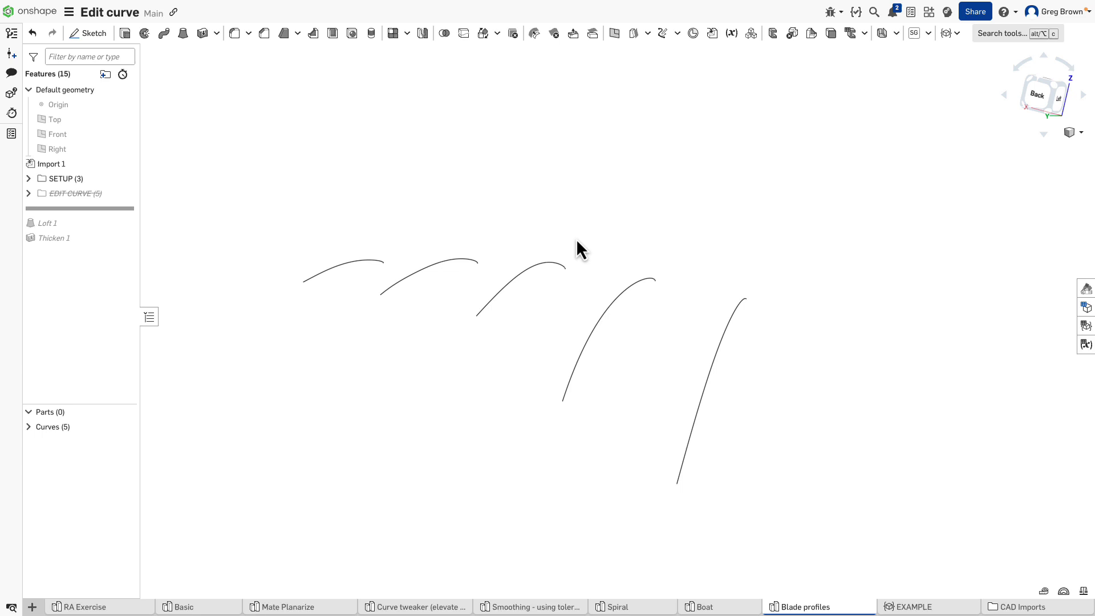
Step: Examine the curvature combs of the two neighbouring blade profiles, the third and fourth of the row, with Curve/surface analysis
{"action": "left_click", "coordinate": [720, 349]}
{"action": "left_click", "coordinate": [618, 325]}
{"action": "left_click", "coordinate": [603, 317]}
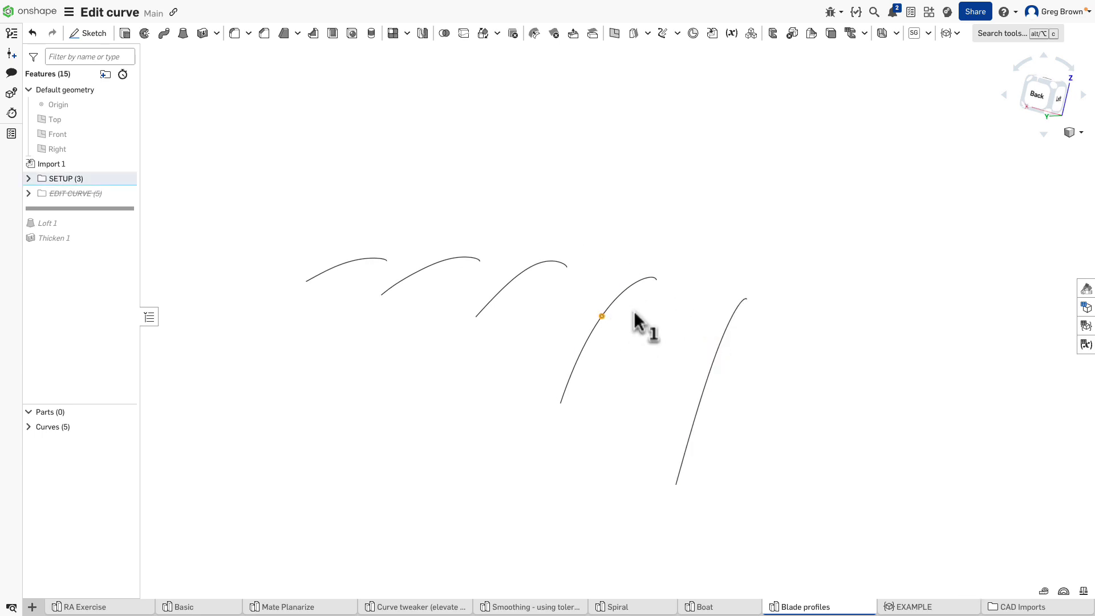
{"action": "left_click", "coordinate": [616, 330]}
{"action": "left_click", "coordinate": [595, 340]}
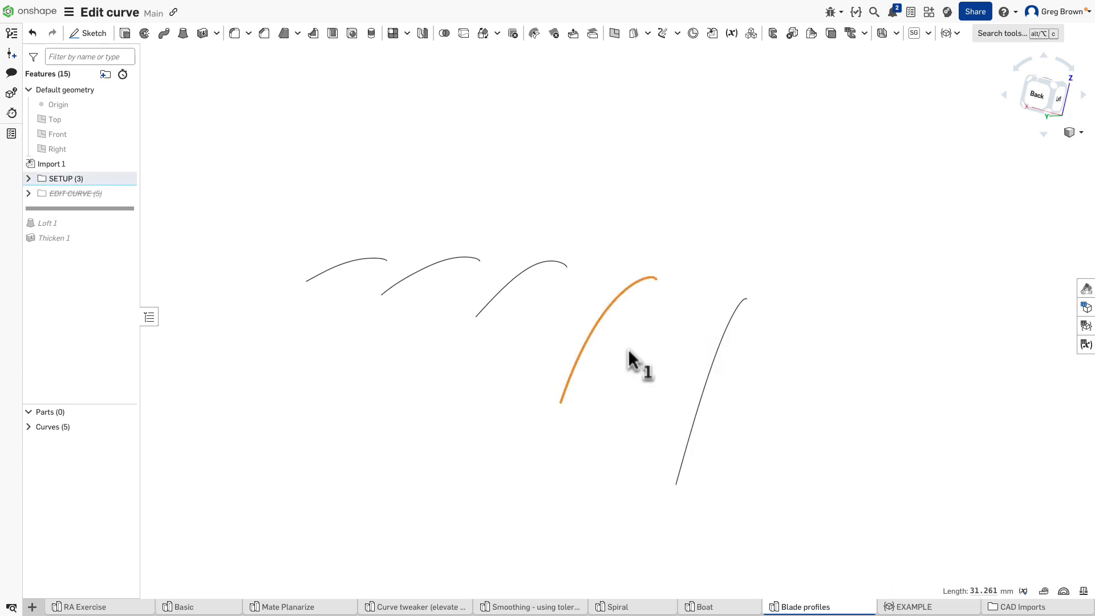
{"action": "key", "text": "shift+c"}
{"action": "right_click_drag", "start_coordinate": [638, 358], "coordinate": [408, 254]}
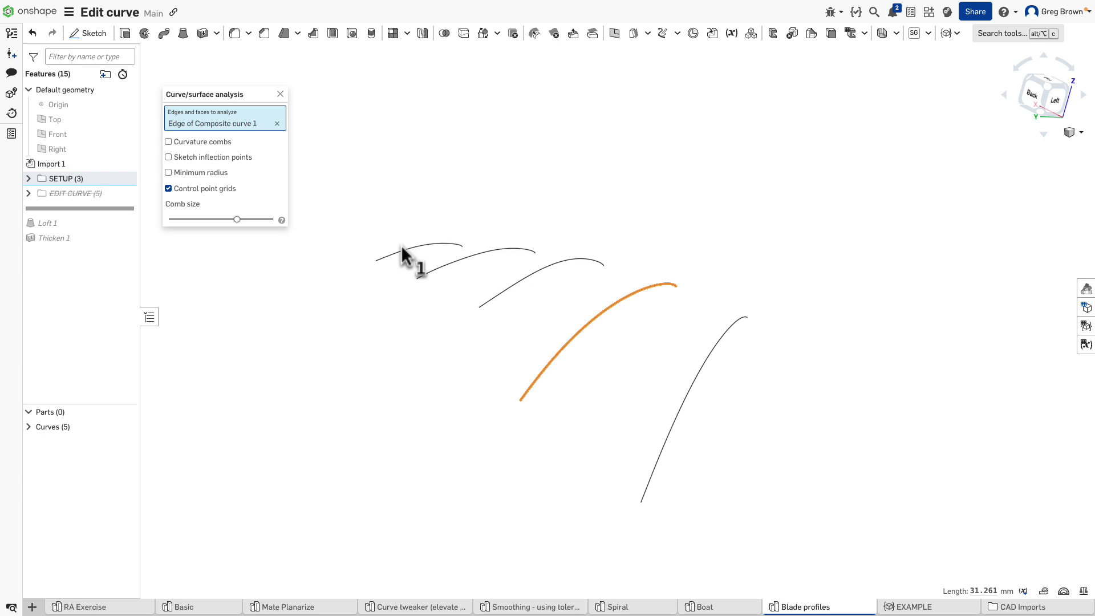
{"action": "left_click", "coordinate": [204, 143]}
{"action": "right_click_drag", "start_coordinate": [562, 245], "coordinate": [794, 269]}
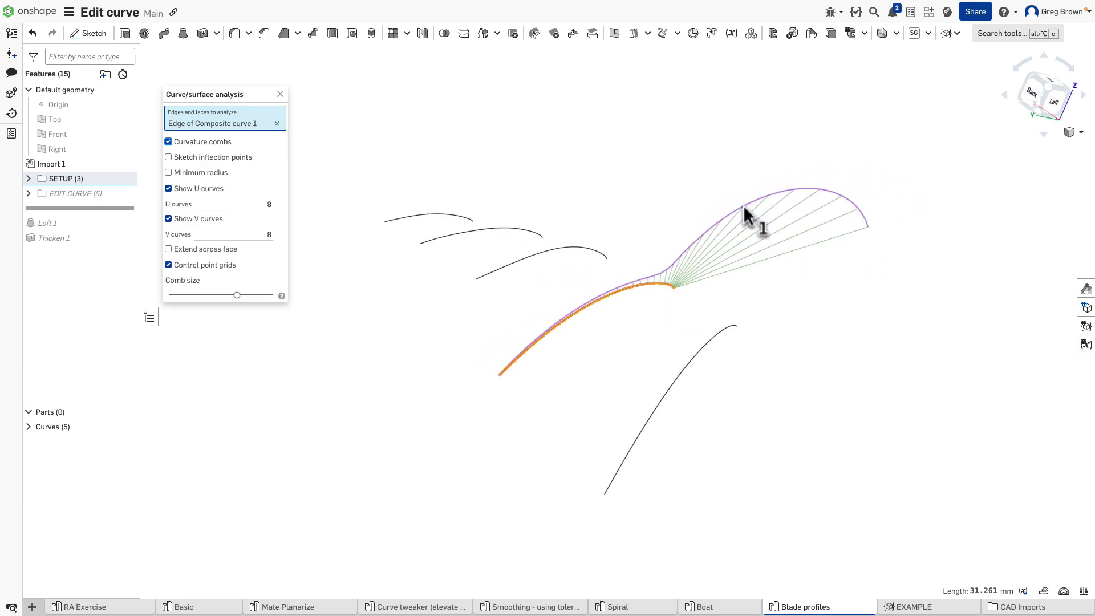
{"action": "left_click", "coordinate": [504, 272]}
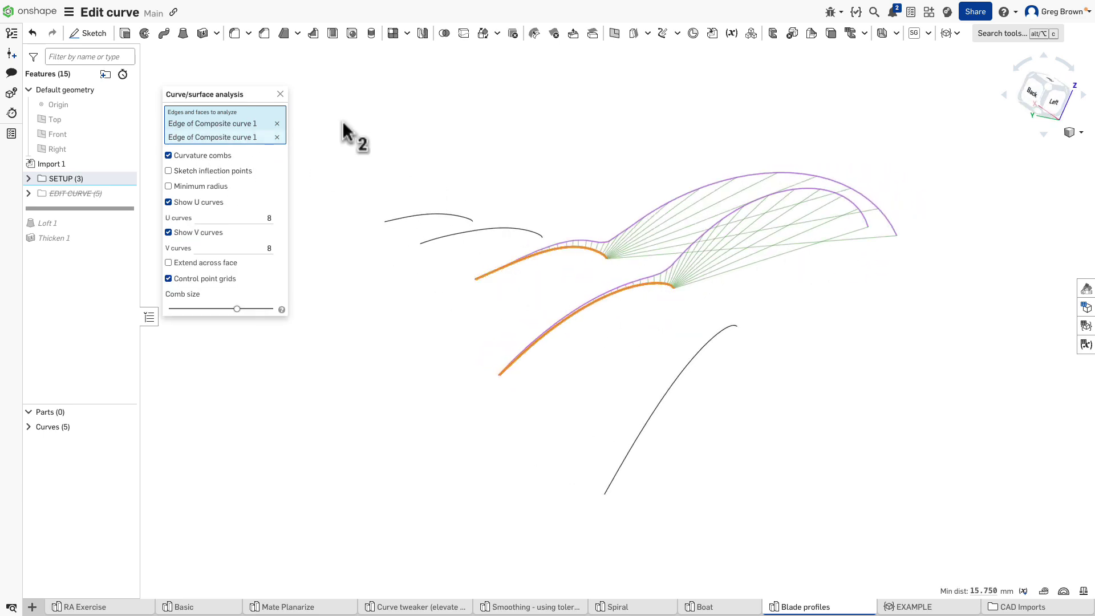
{"action": "left_click", "coordinate": [280, 94]}
Step: Roll the history forward past Loft 1 and show Surface 1 to view the lofted blade
{"action": "right_click_drag", "start_coordinate": [367, 237], "coordinate": [411, 311]}
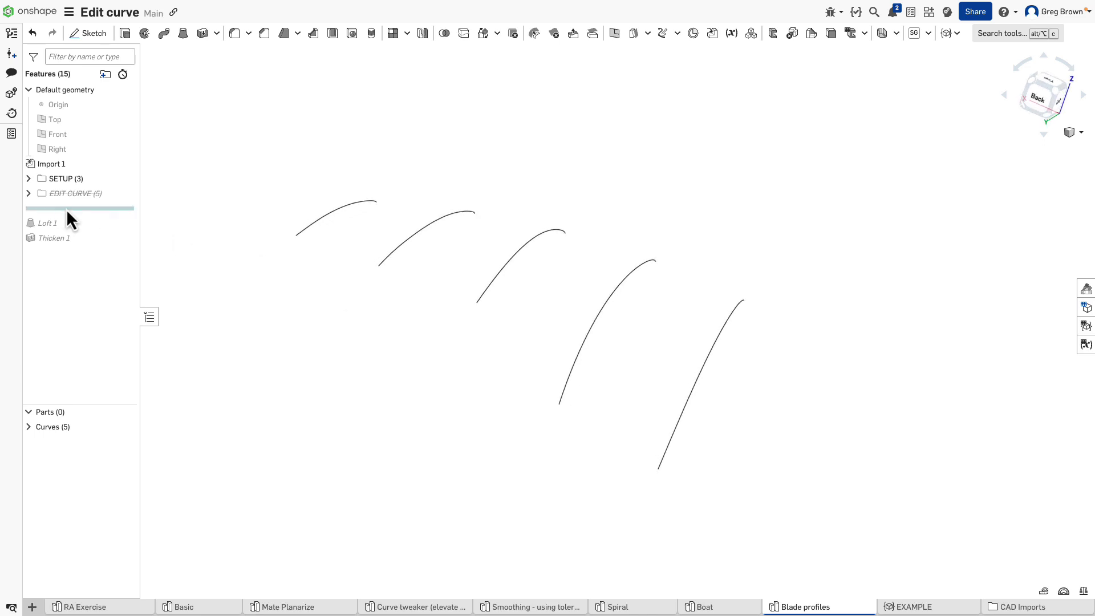
{"action": "left_click_drag", "start_coordinate": [70, 211], "coordinate": [69, 224]}
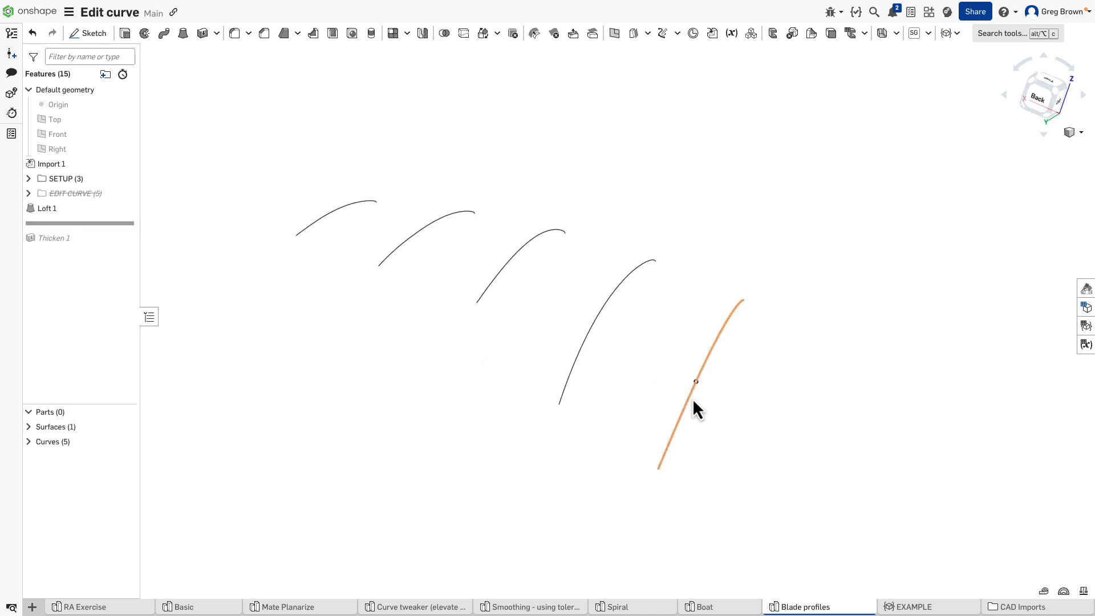
{"action": "left_click", "coordinate": [28, 427]}
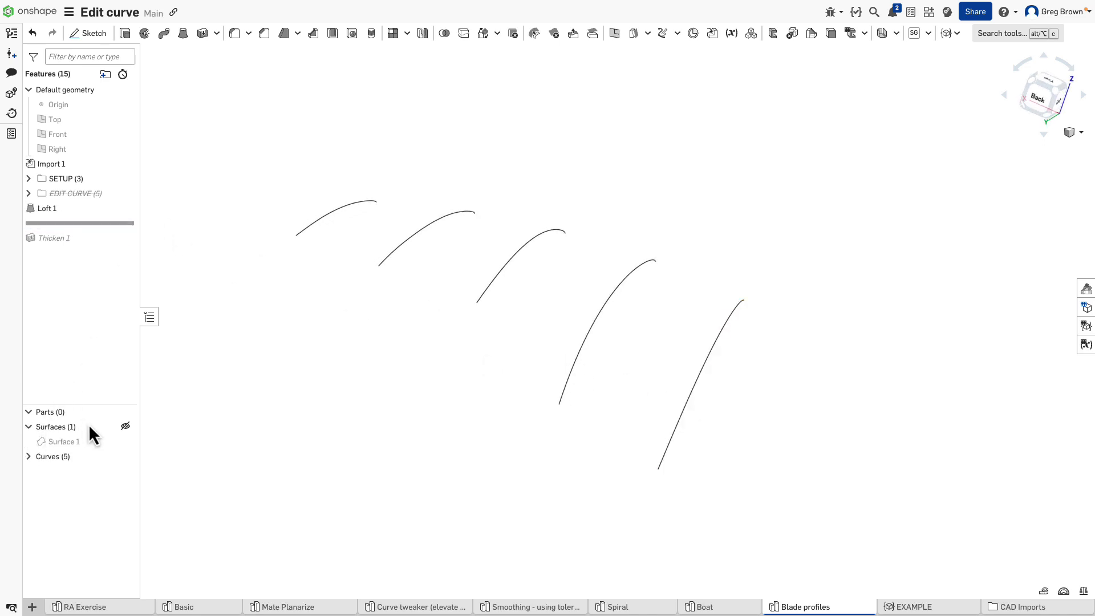
{"action": "left_click", "coordinate": [125, 442]}
{"action": "mouse_move", "coordinate": [394, 379]}
{"action": "right_mouse_down"}
{"action": "mouse_move", "coordinate": [429, 371]}
{"action": "mouse_move", "coordinate": [401, 375]}
{"action": "mouse_move", "coordinate": [395, 360]}
{"action": "mouse_move", "coordinate": [418, 412]}
{"action": "mouse_move", "coordinate": [430, 396]}
{"action": "mouse_move", "coordinate": [384, 369]}
{"action": "right_mouse_up"}
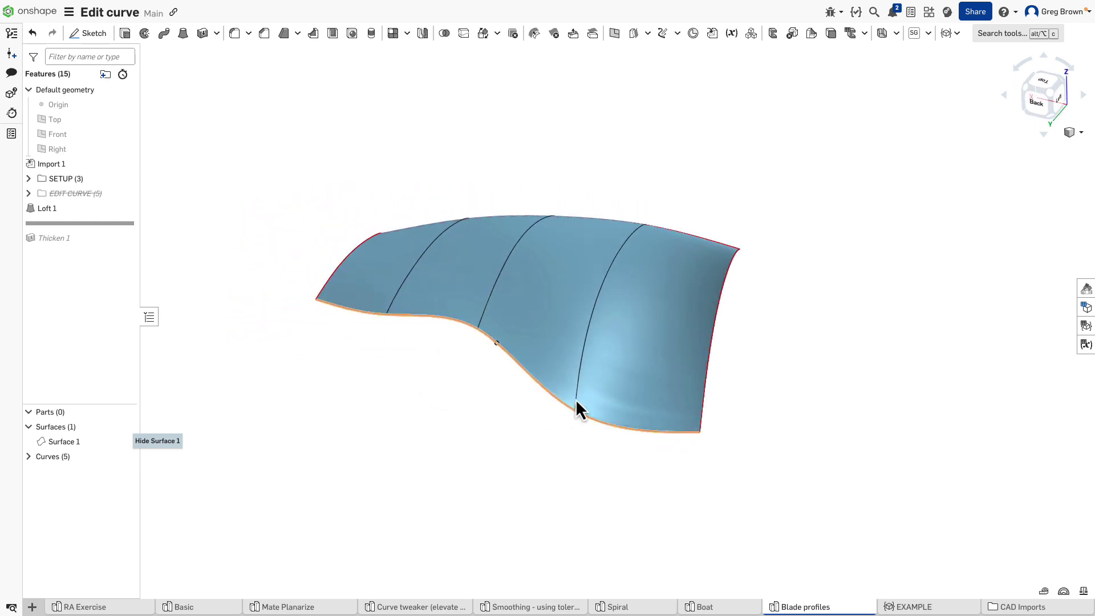
{"action": "right_click_drag", "start_coordinate": [677, 423], "coordinate": [523, 471]}
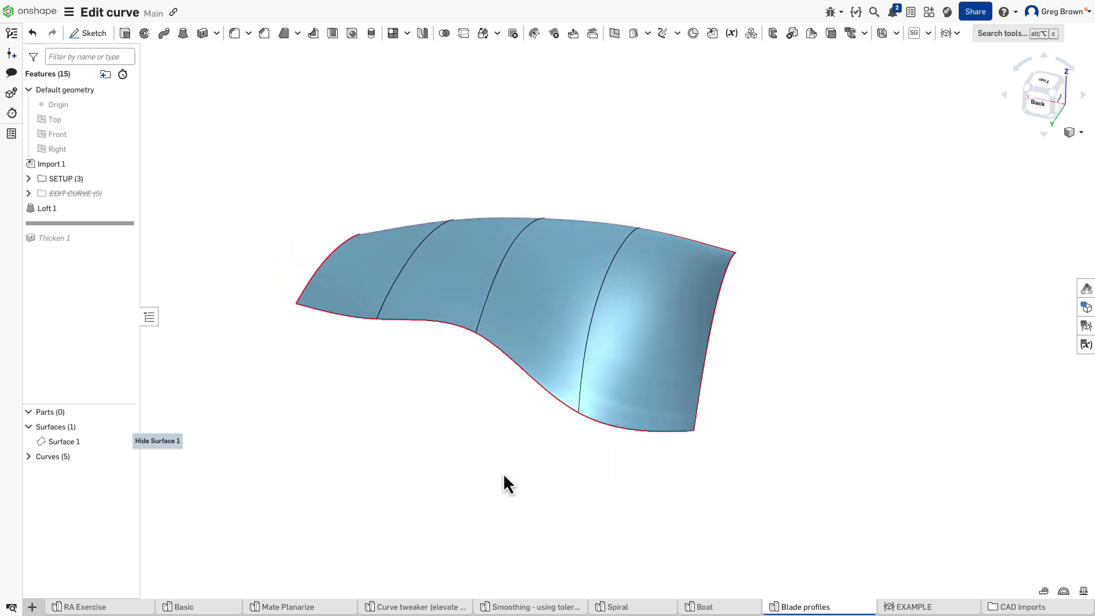
Step: Display zebra stripes on the lofted blade surface with a stripe count of 35 and edges shown, and inspect the reflections
{"action": "key", "text": "shift+z"}
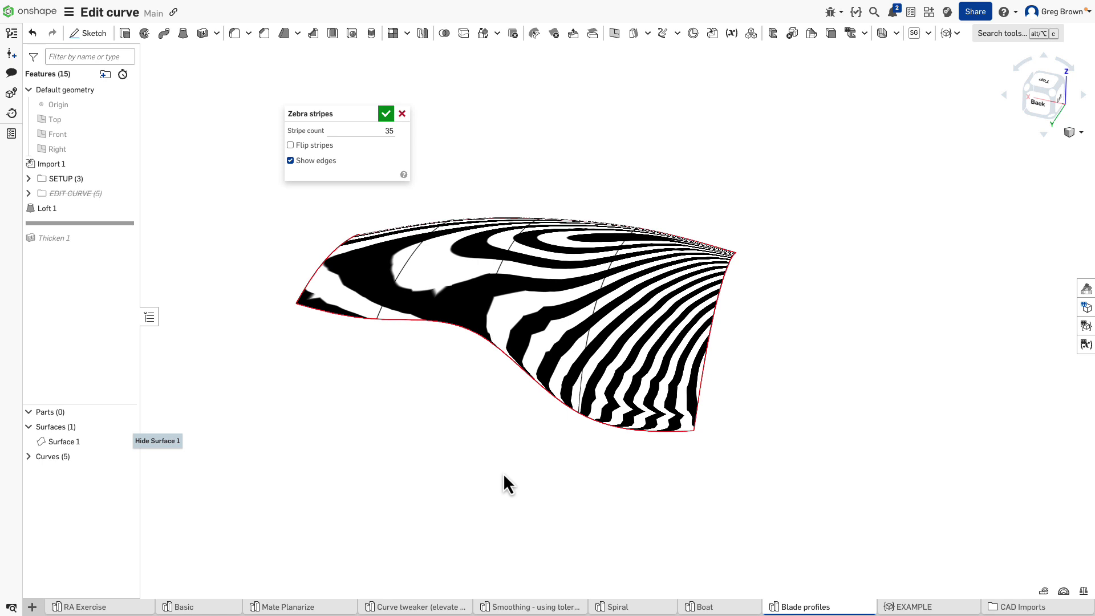
{"action": "left_click", "coordinate": [385, 114]}
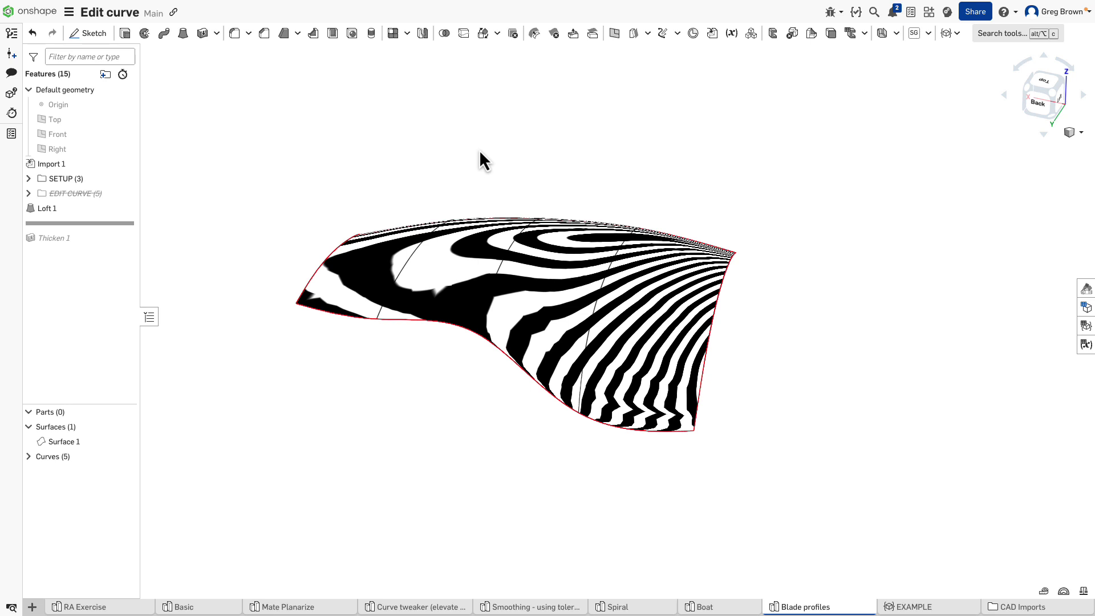
{"action": "mouse_move", "coordinate": [480, 149]}
{"action": "right_mouse_down"}
{"action": "mouse_move", "coordinate": [501, 173]}
{"action": "mouse_move", "coordinate": [486, 161]}
{"action": "right_mouse_up"}
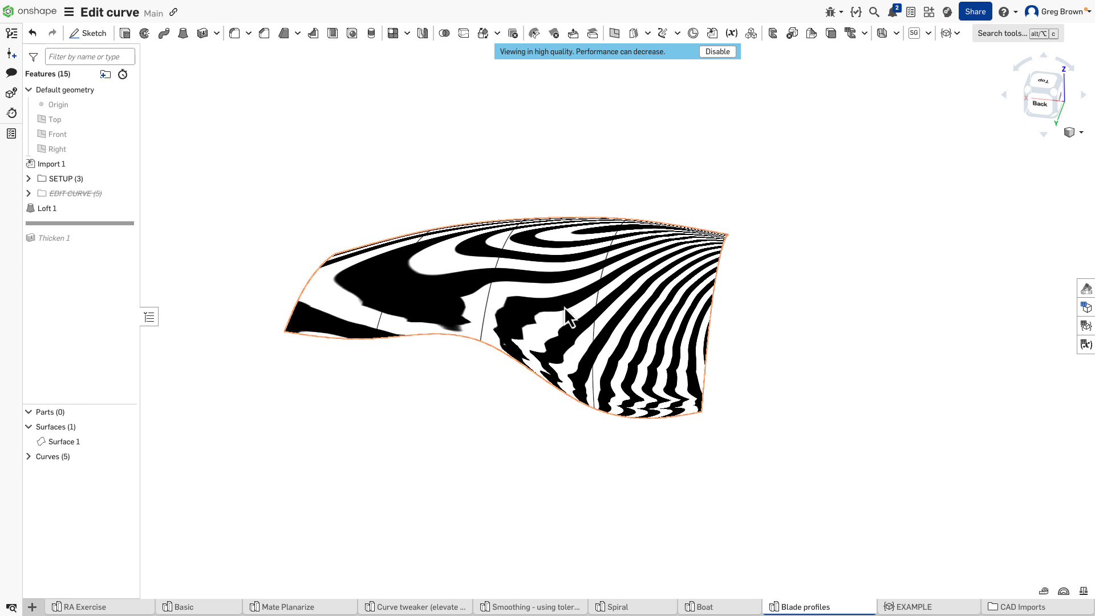
Step: Roll the history back to before Loft 1 to view only the blade profile curves
{"action": "right_click_drag", "start_coordinate": [564, 307], "coordinate": [522, 305]}
{"action": "left_click_drag", "start_coordinate": [74, 224], "coordinate": [77, 208]}
{"action": "right_click_drag", "start_coordinate": [492, 298], "coordinate": [504, 269]}
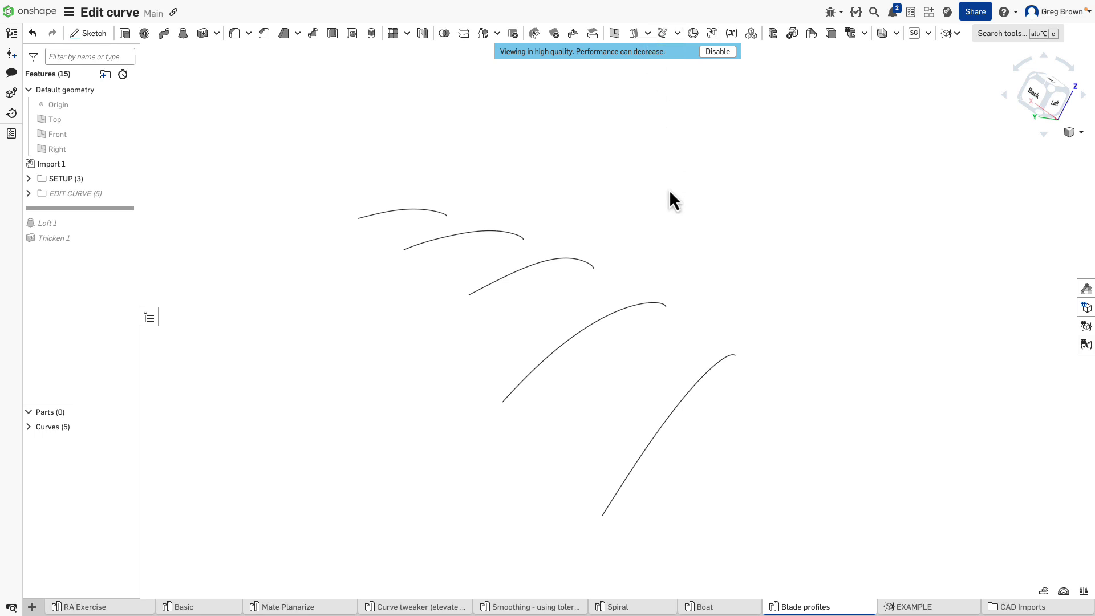
{"action": "right_click_drag", "start_coordinate": [652, 206], "coordinate": [613, 170]}
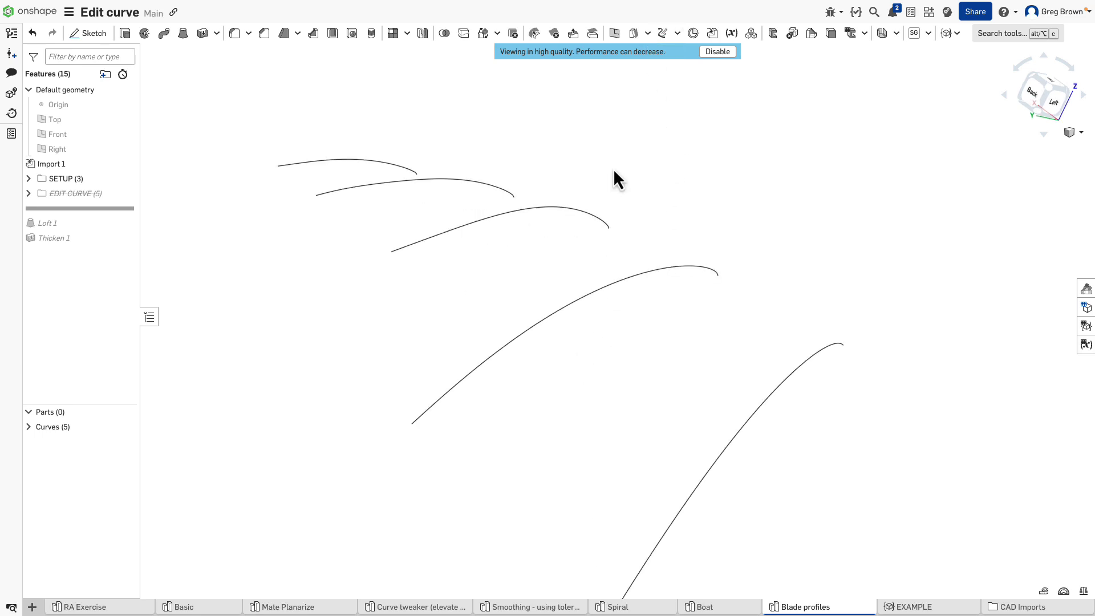
Step: Try to approximate the fourth blade profile of the row with Edit curve at a target degree of 5
{"action": "left_click", "coordinate": [664, 33]}
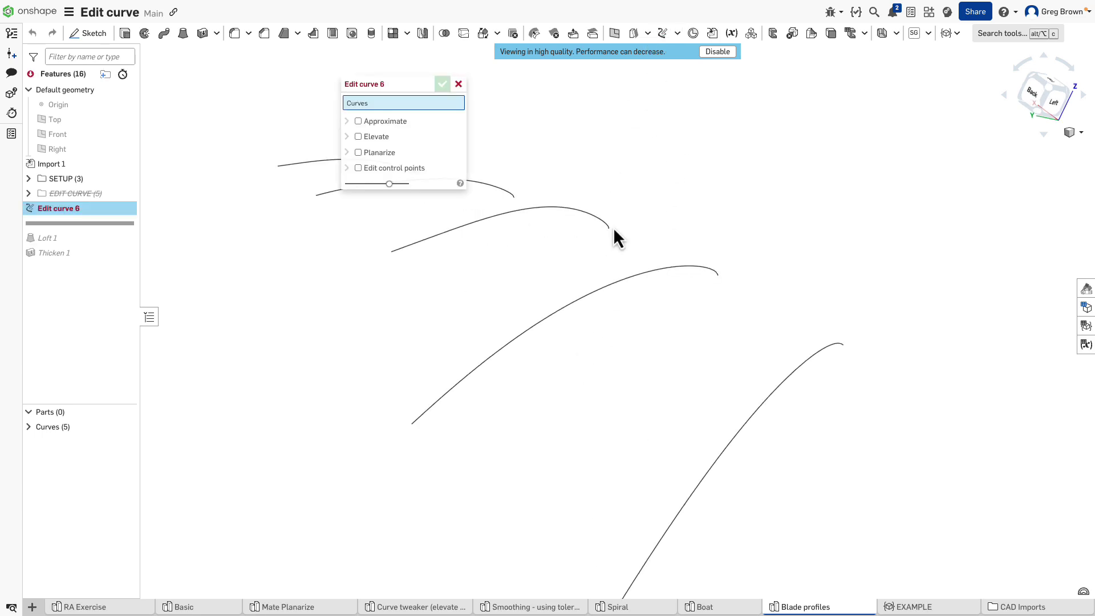
{"action": "left_click", "coordinate": [610, 284]}
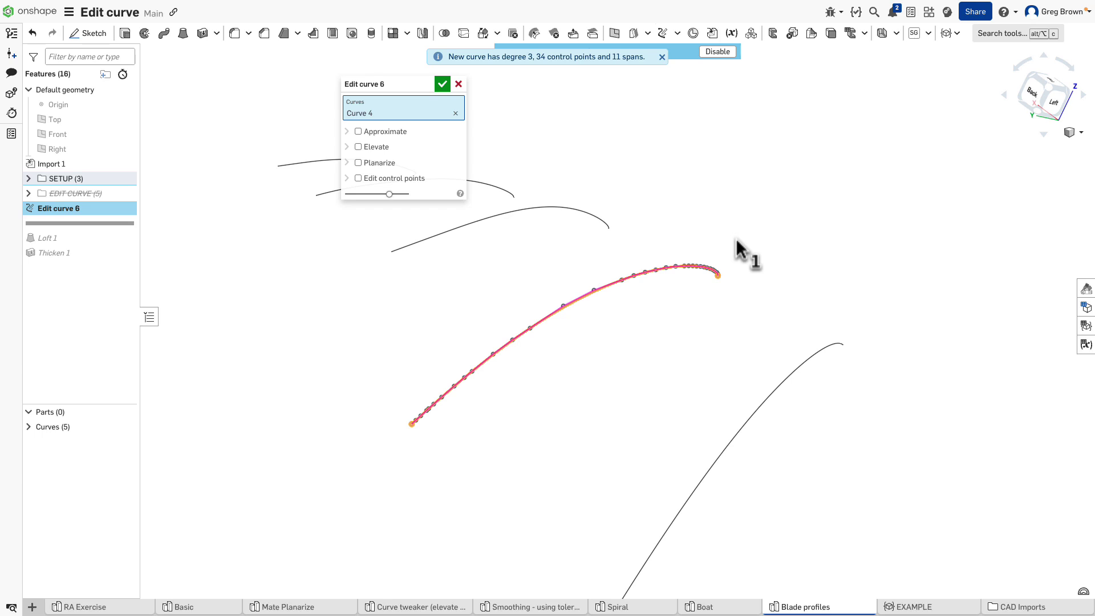
{"action": "right_click_drag", "start_coordinate": [736, 238], "coordinate": [650, 316]}
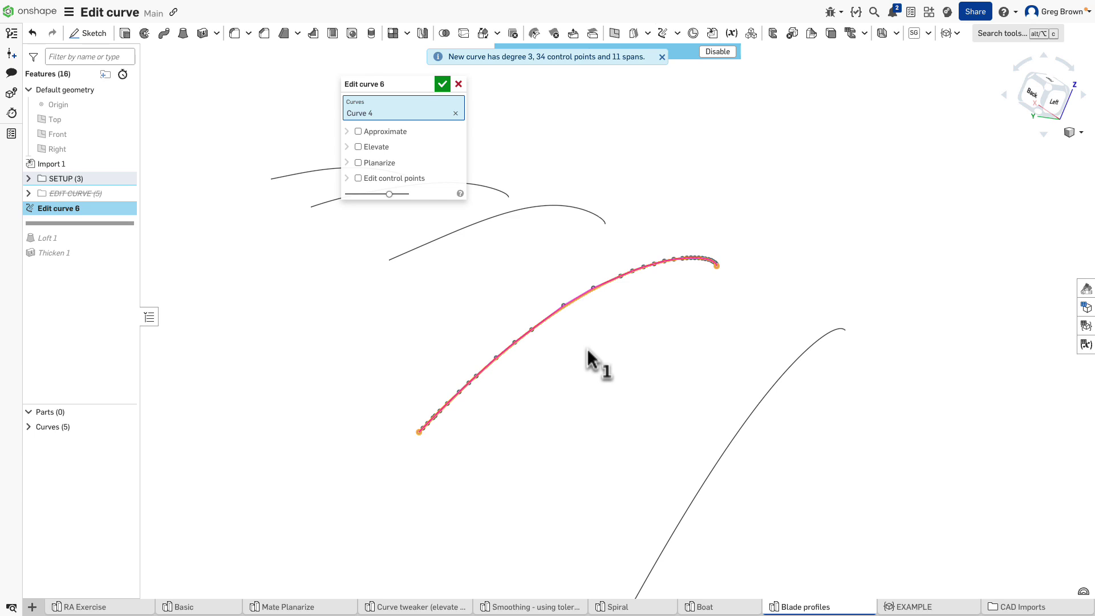
{"action": "left_click", "coordinate": [371, 132]}
{"action": "left_click", "coordinate": [434, 147]}
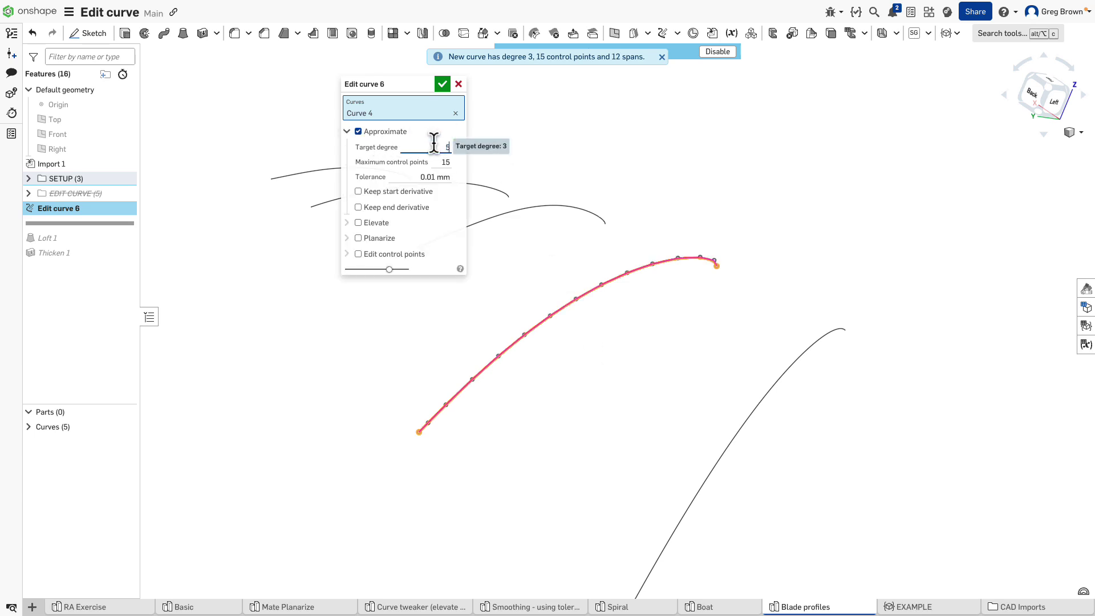
{"action": "key", "text": "Return"}
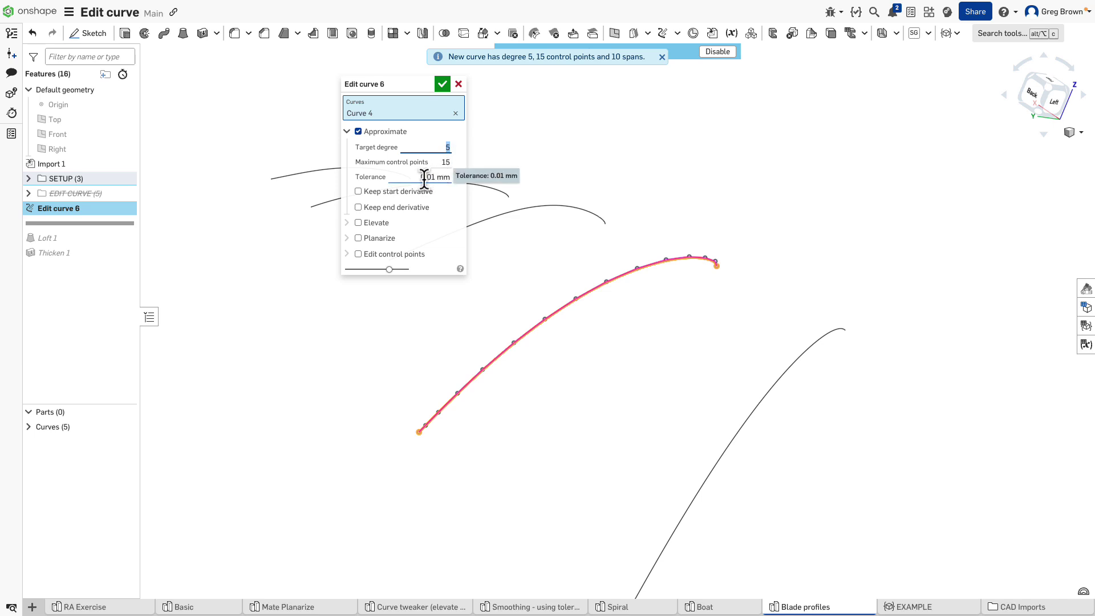
Step: Keep the start and end derivatives in the profile's approximation, inspect the curve and discard the Edit curve feature
{"action": "left_click", "coordinate": [393, 193]}
{"action": "left_click", "coordinate": [395, 208]}
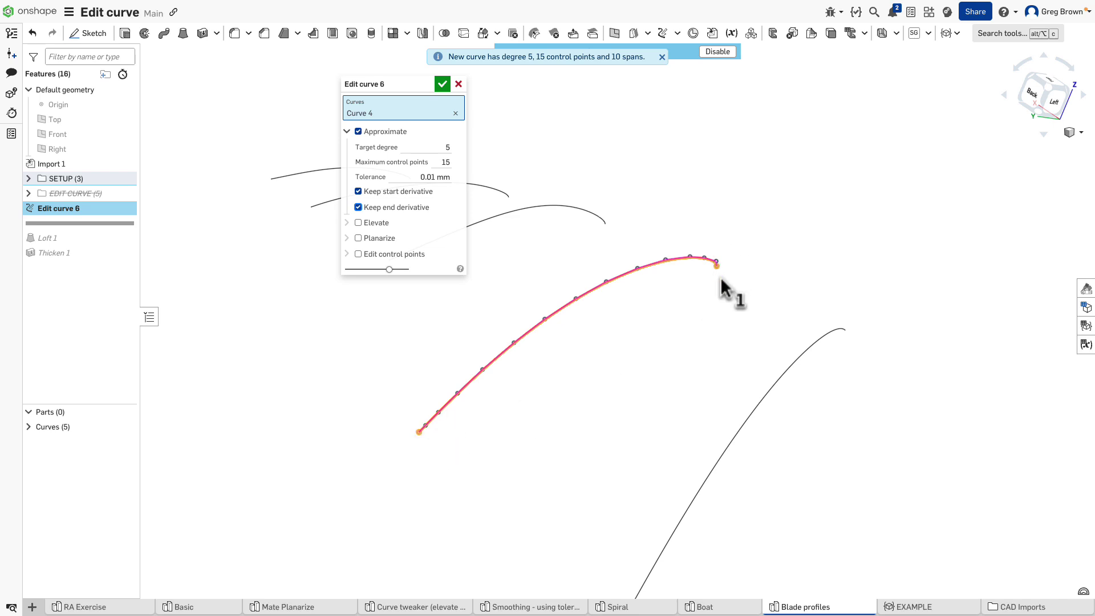
{"action": "right_click_drag", "start_coordinate": [713, 298], "coordinate": [733, 272]}
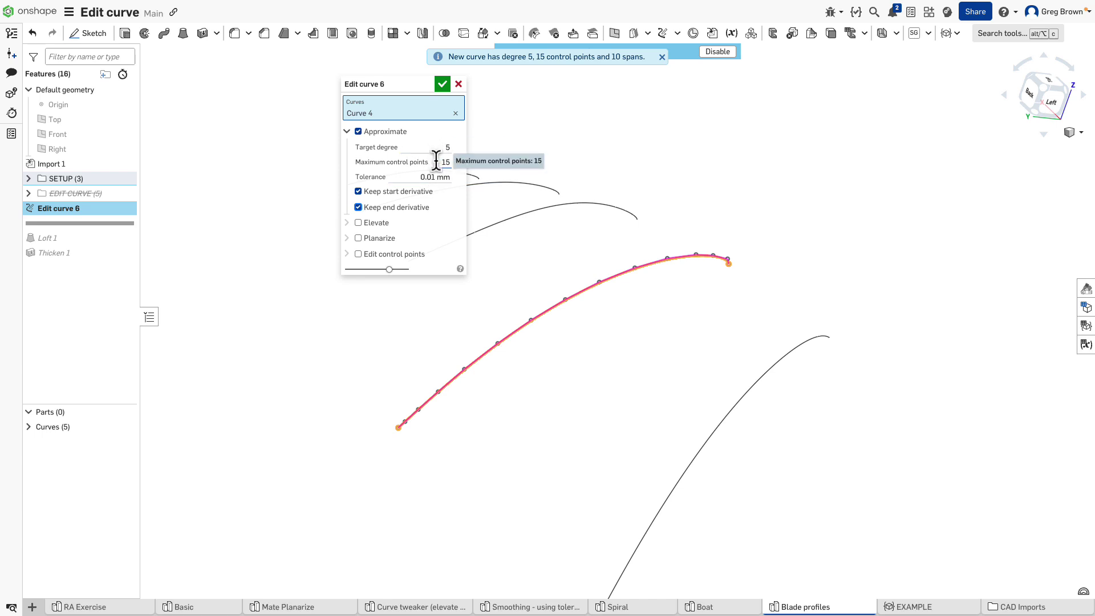
{"action": "left_click", "coordinate": [458, 84]}
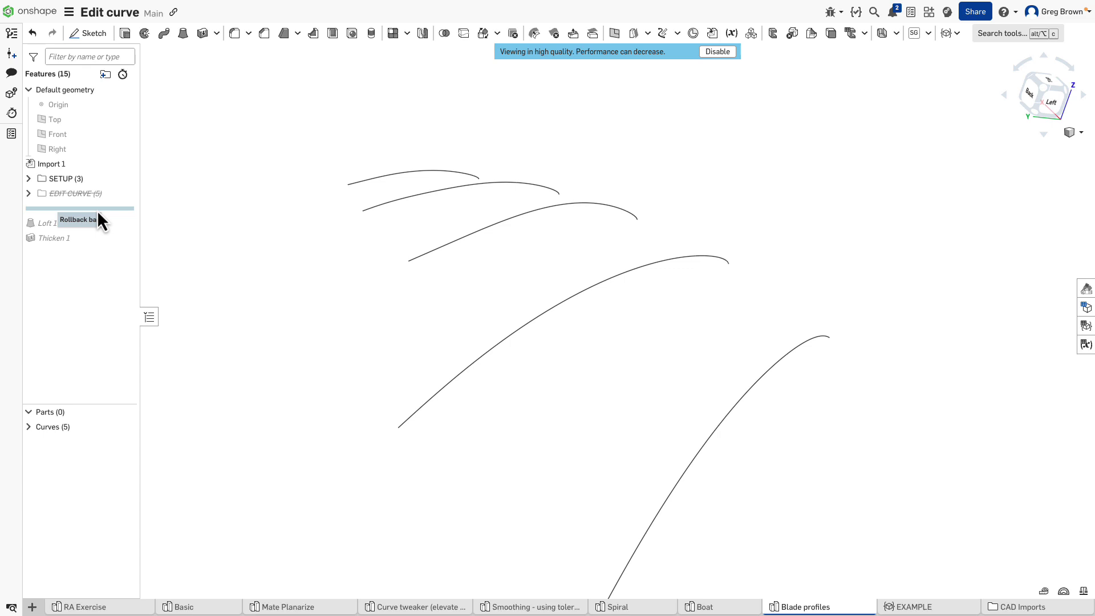
Step: Roll the history forward past Loft 1 and turn off the zebra stripes on the blade surface
{"action": "mouse_move", "coordinate": [97, 210]}
{"action": "left_mouse_down"}
{"action": "mouse_move", "coordinate": [84, 194]}
{"action": "mouse_move", "coordinate": [101, 226]}
{"action": "left_mouse_up"}
{"action": "right_click_drag", "start_coordinate": [408, 245], "coordinate": [313, 242]}
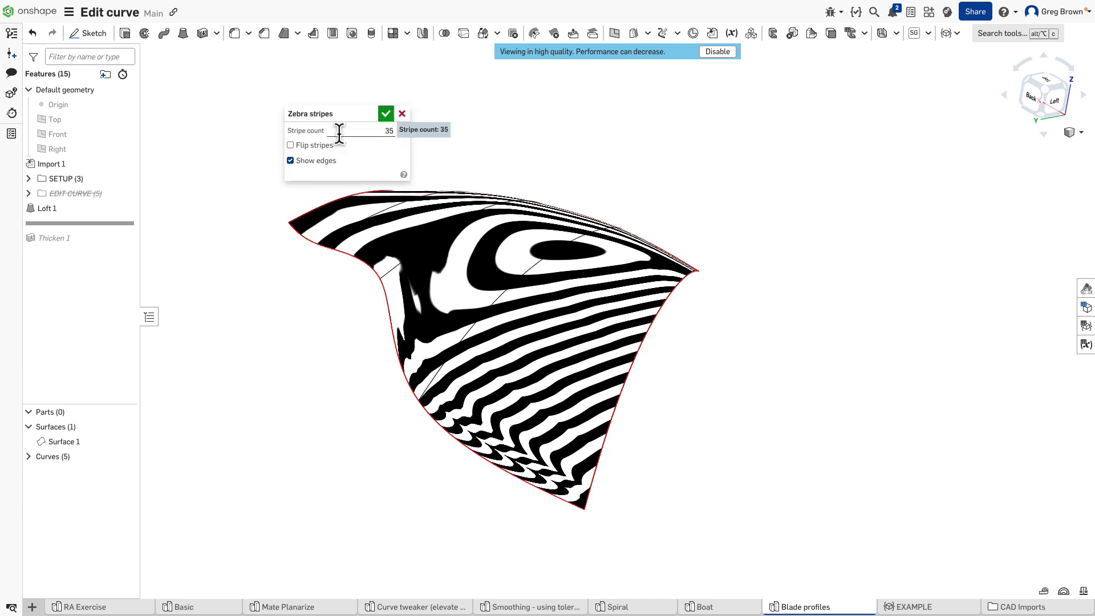
{"action": "key", "text": "Escape"}
{"action": "right_click_drag", "start_coordinate": [394, 286], "coordinate": [467, 279]}
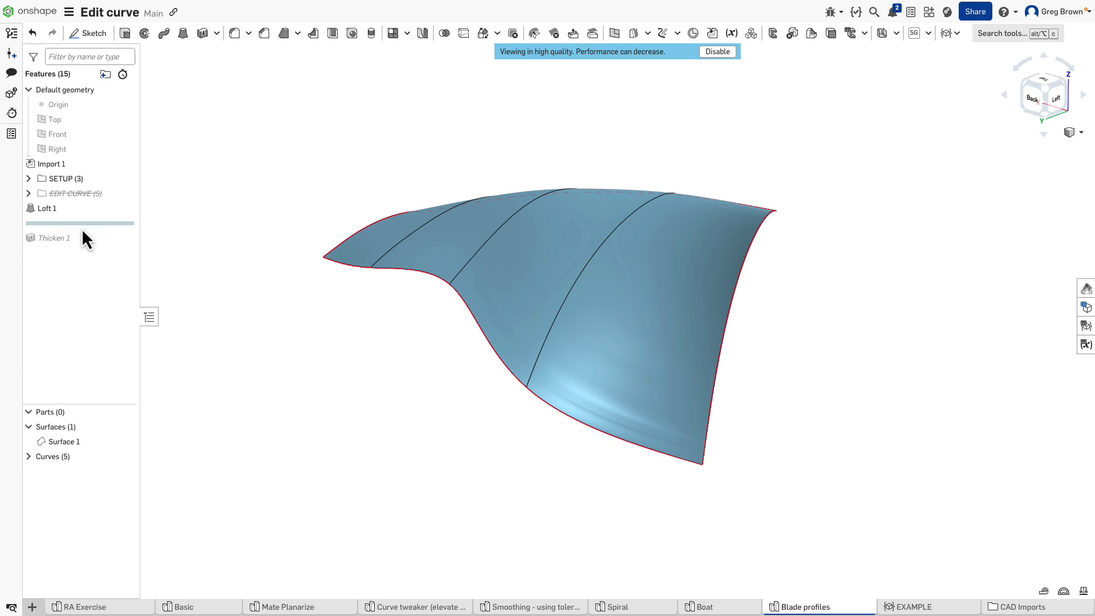
Step: Roll the history forward past Thicken 1 and inspect the thickened blade along its wavy edge for surface defects
{"action": "left_click_drag", "start_coordinate": [81, 228], "coordinate": [82, 246]}
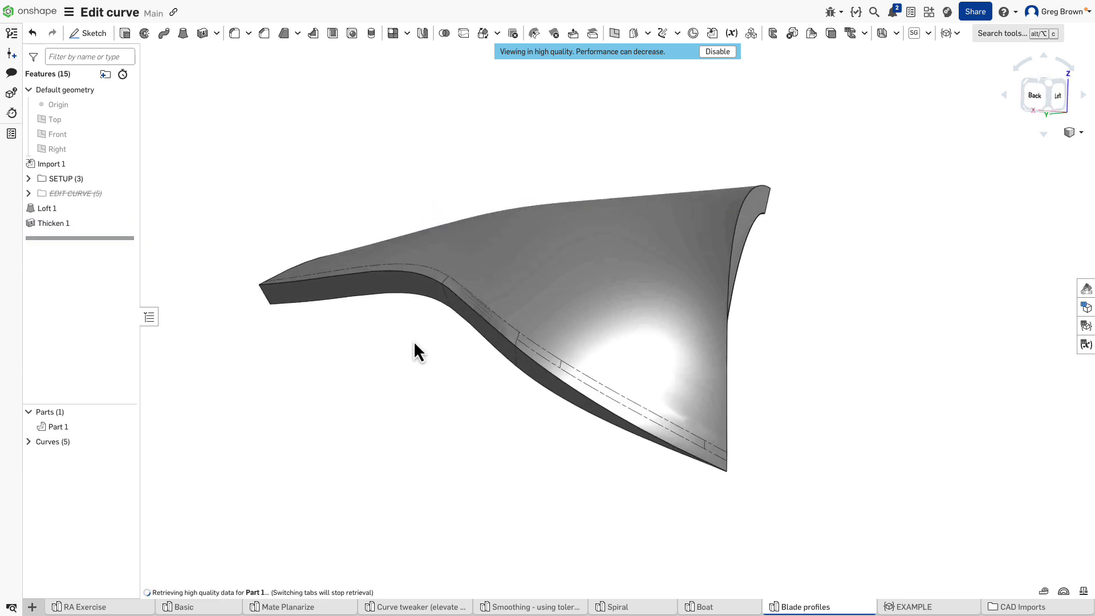
{"action": "right_click_drag", "start_coordinate": [415, 344], "coordinate": [555, 344]}
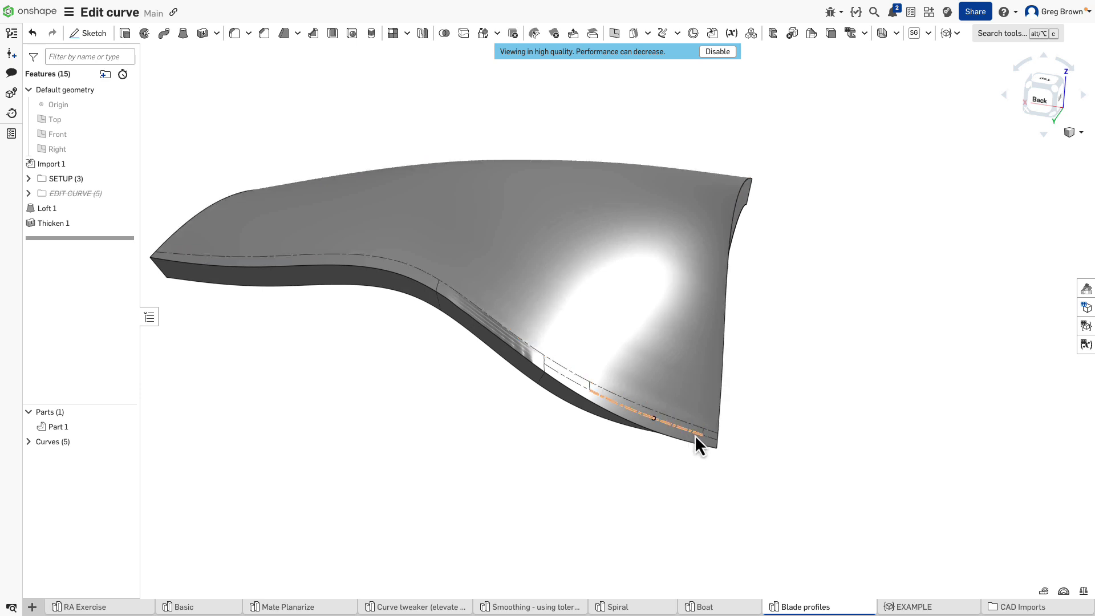
{"action": "scroll", "coordinate": [710, 437], "scroll_direction": "up", "scroll_amount": 2}
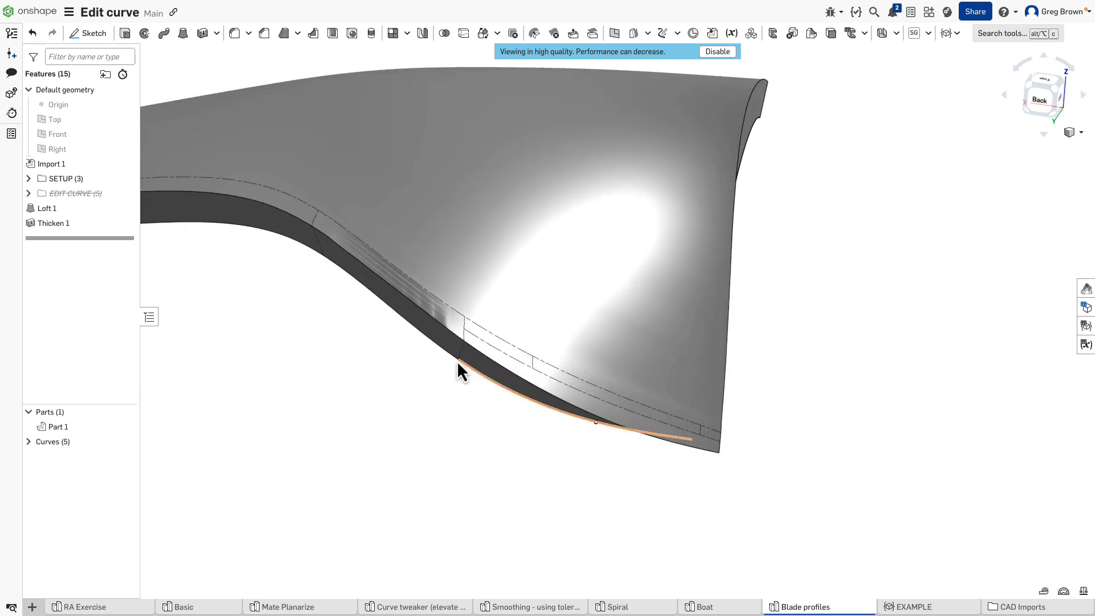
{"action": "scroll", "coordinate": [408, 308], "scroll_direction": "up", "scroll_amount": 5}
{"action": "scroll", "coordinate": [416, 302], "scroll_direction": "down", "scroll_amount": 5}
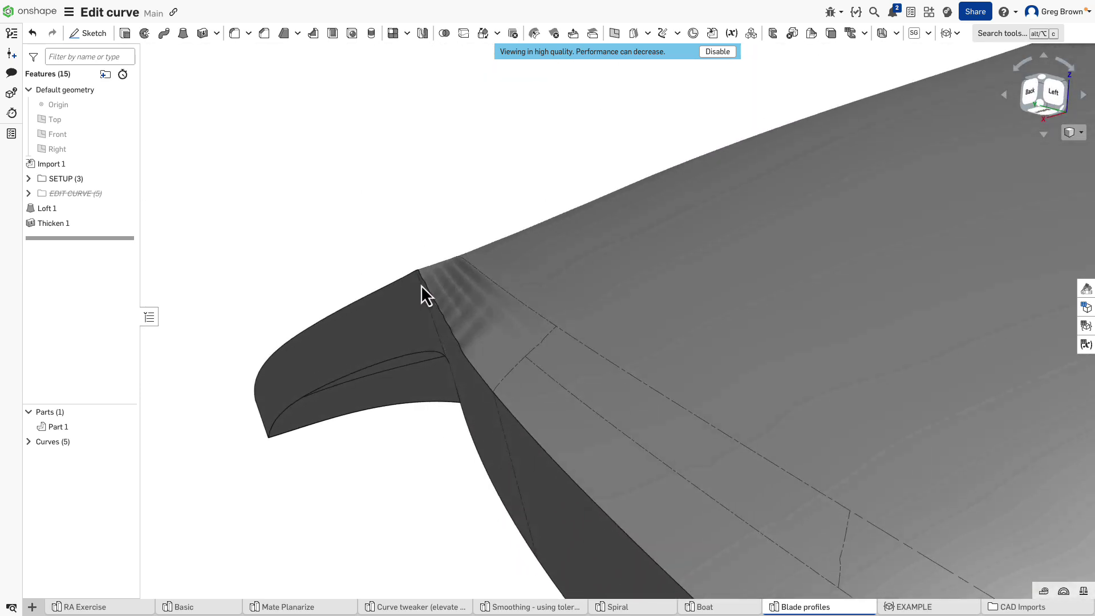
{"action": "left_click", "coordinate": [480, 326]}
{"action": "scroll", "coordinate": [485, 328], "scroll_direction": "down", "scroll_amount": 5}
{"action": "right_click_drag", "start_coordinate": [489, 330], "coordinate": [519, 359]}
{"action": "scroll", "coordinate": [519, 359], "scroll_direction": "up", "scroll_amount": 3}
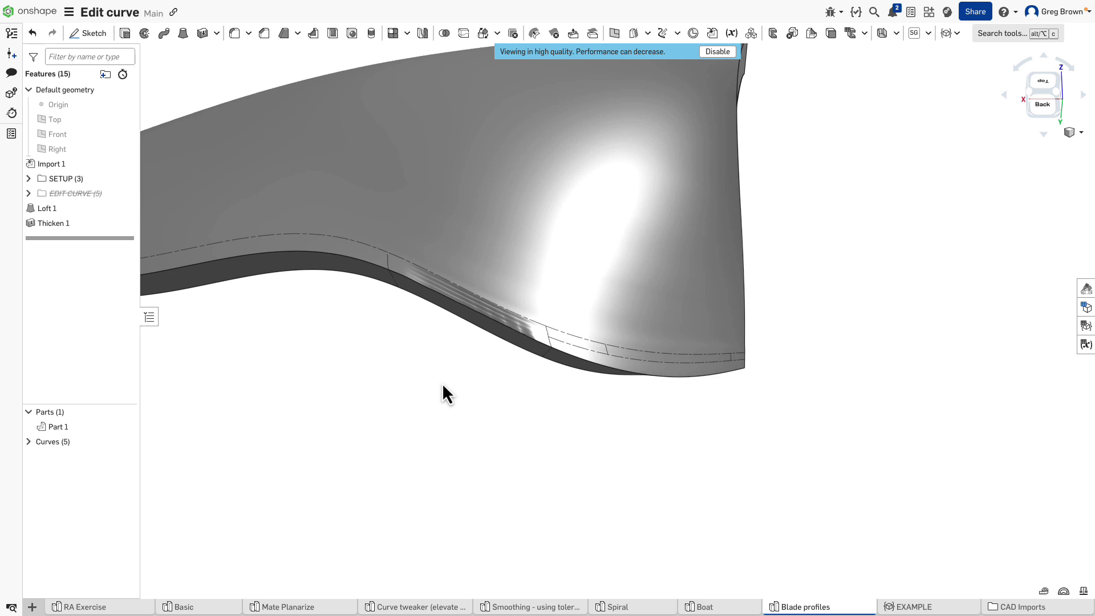
{"action": "right_click_drag", "start_coordinate": [545, 385], "coordinate": [579, 425]}
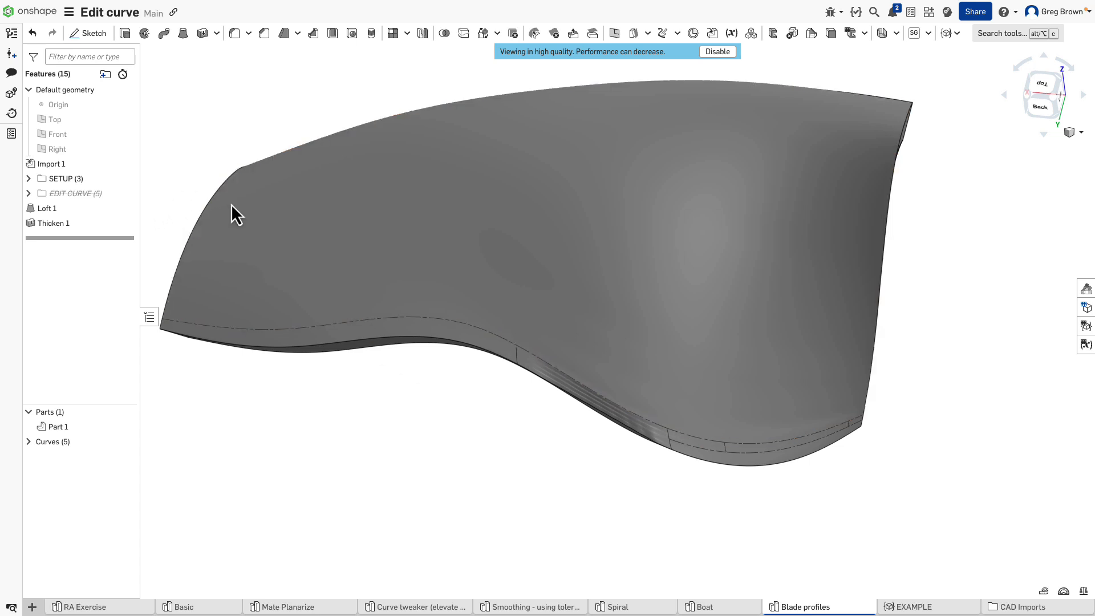
{"action": "mouse_move", "coordinate": [231, 204]}
{"action": "right_mouse_down"}
{"action": "mouse_move", "coordinate": [270, 203]}
{"action": "mouse_move", "coordinate": [217, 202]}
{"action": "right_mouse_up"}
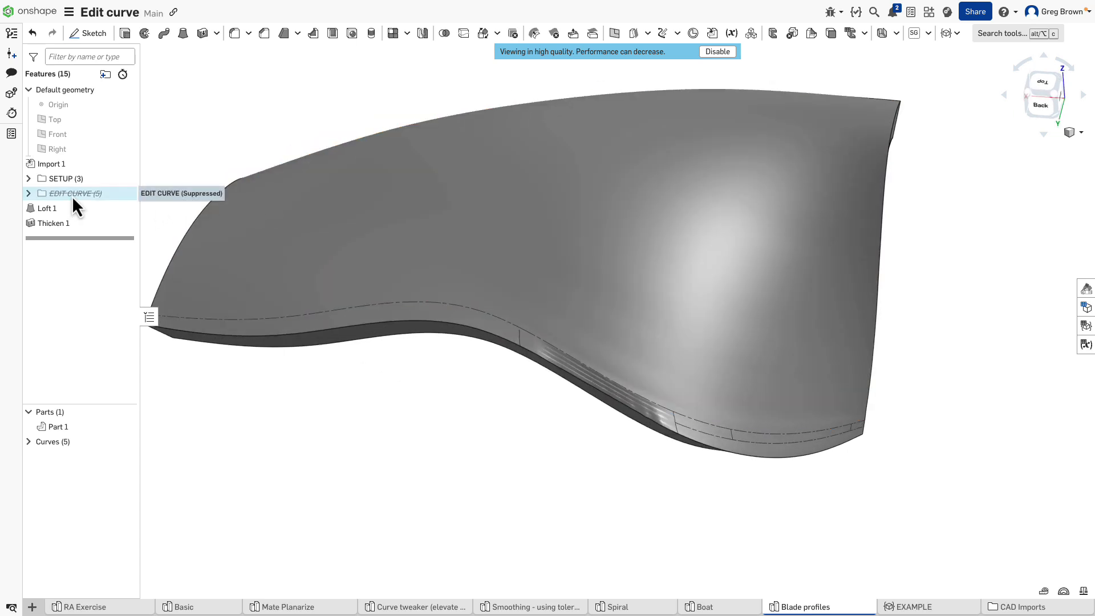
Step: Expand and unsuppress the EDIT CURVE folder, and view the rebuilt thickened blade
{"action": "left_click", "coordinate": [29, 193]}
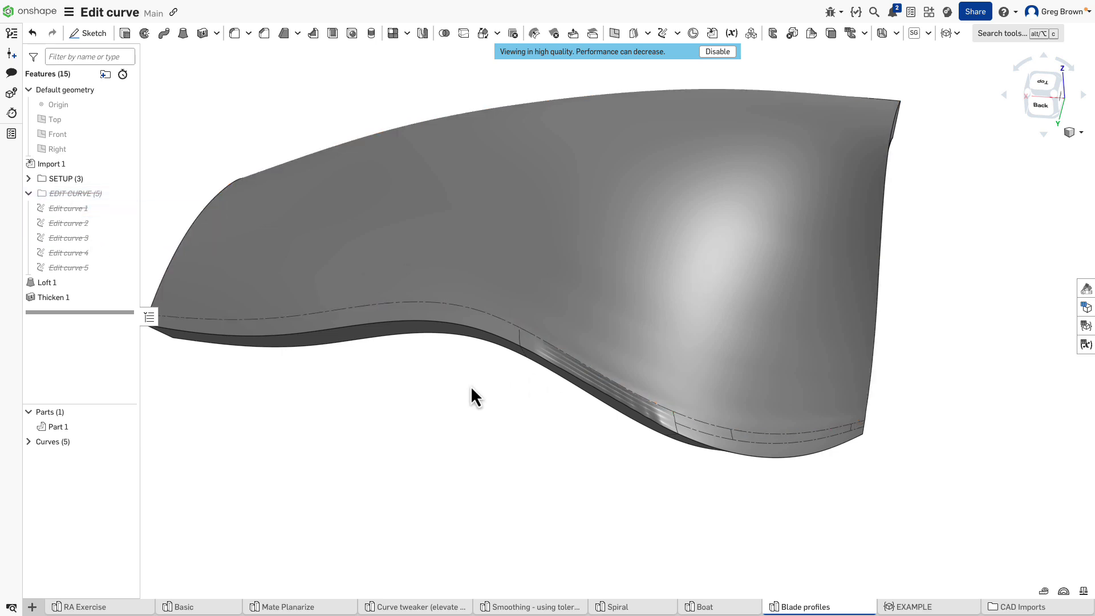
{"action": "right_click", "coordinate": [71, 192]}
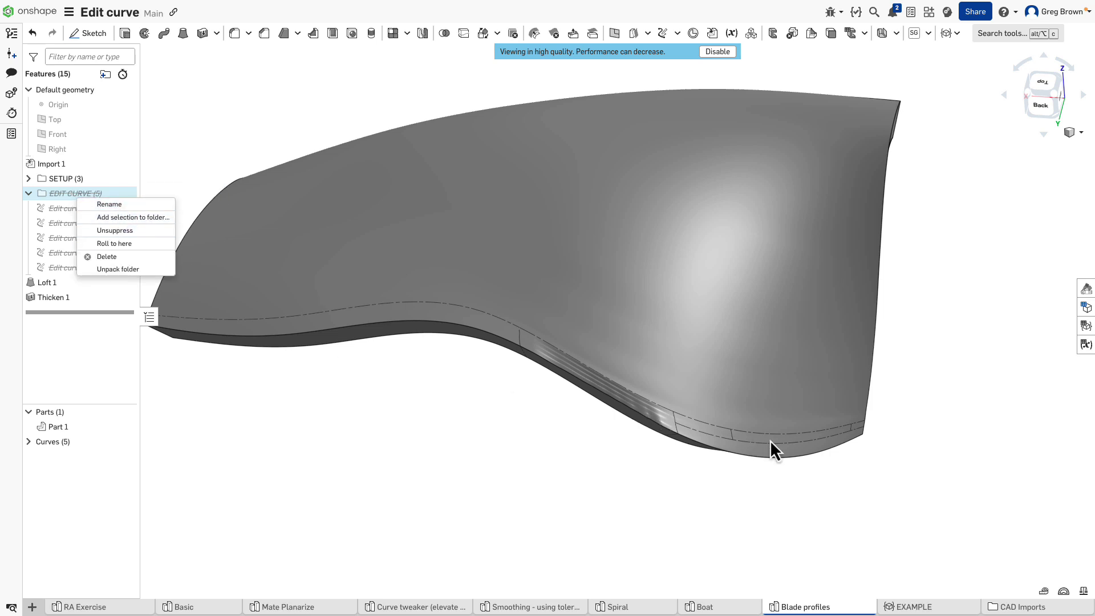
{"action": "left_click", "coordinate": [140, 242]}
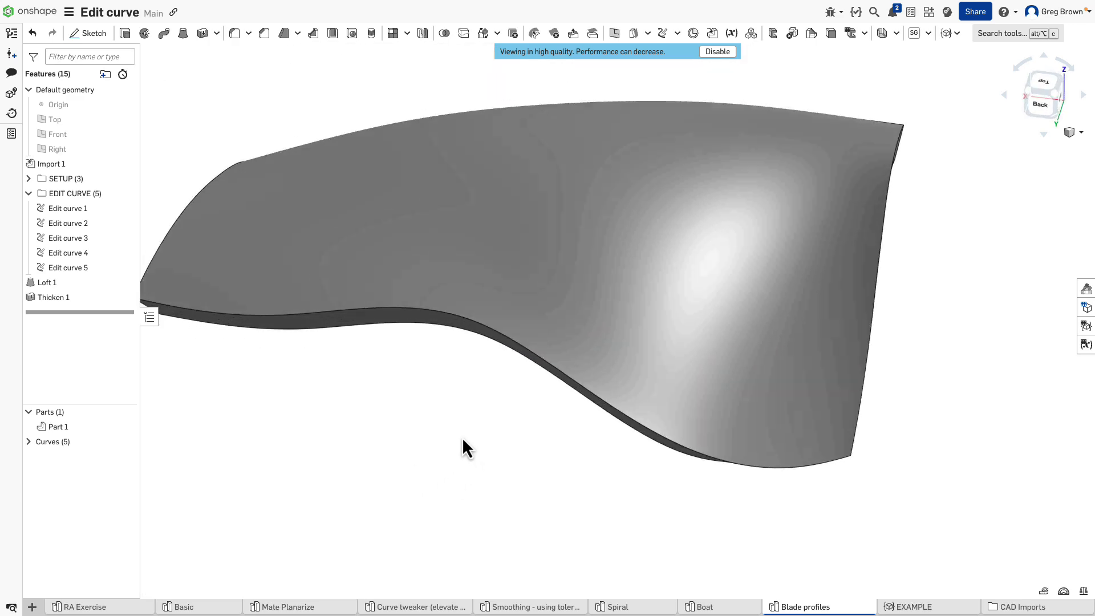
{"action": "right_click_drag", "start_coordinate": [462, 430], "coordinate": [363, 419]}
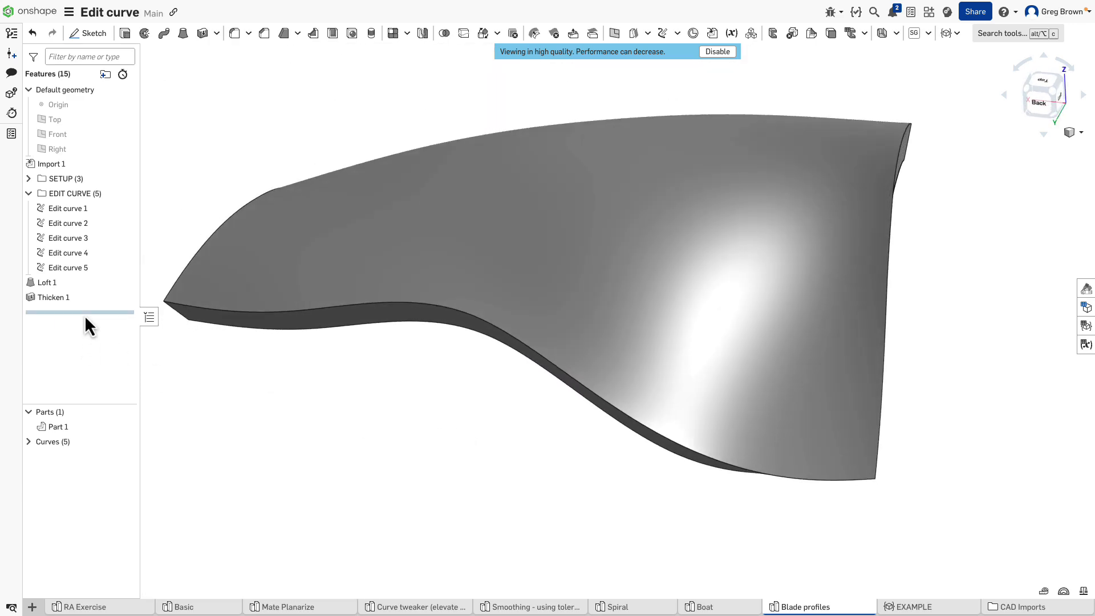
Step: Roll the history back to before Thicken 1 and apply zebra stripes to the lofted surface with 35 stripes and edges shown
{"action": "left_click_drag", "start_coordinate": [84, 314], "coordinate": [86, 297]}
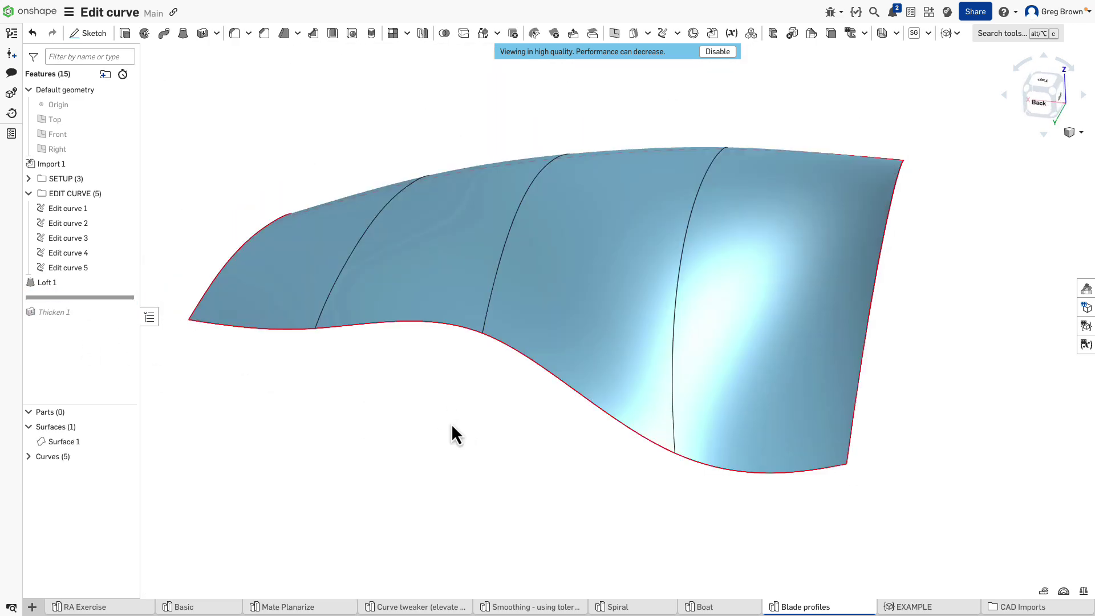
{"action": "key", "text": "shift+z"}
{"action": "right_click_drag", "start_coordinate": [494, 393], "coordinate": [515, 405]}
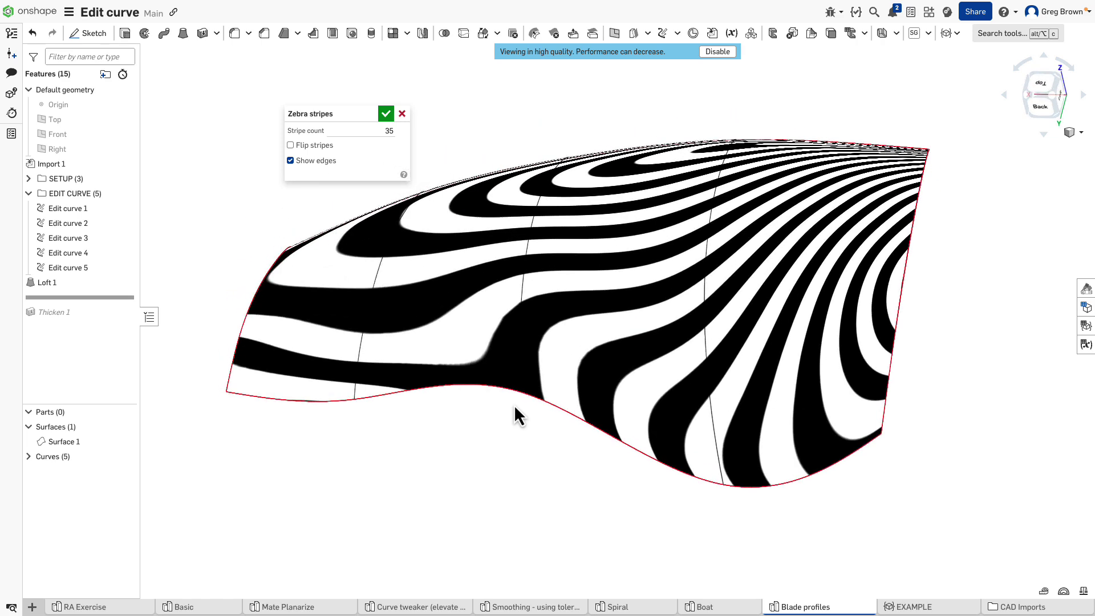
{"action": "left_click", "coordinate": [385, 114]}
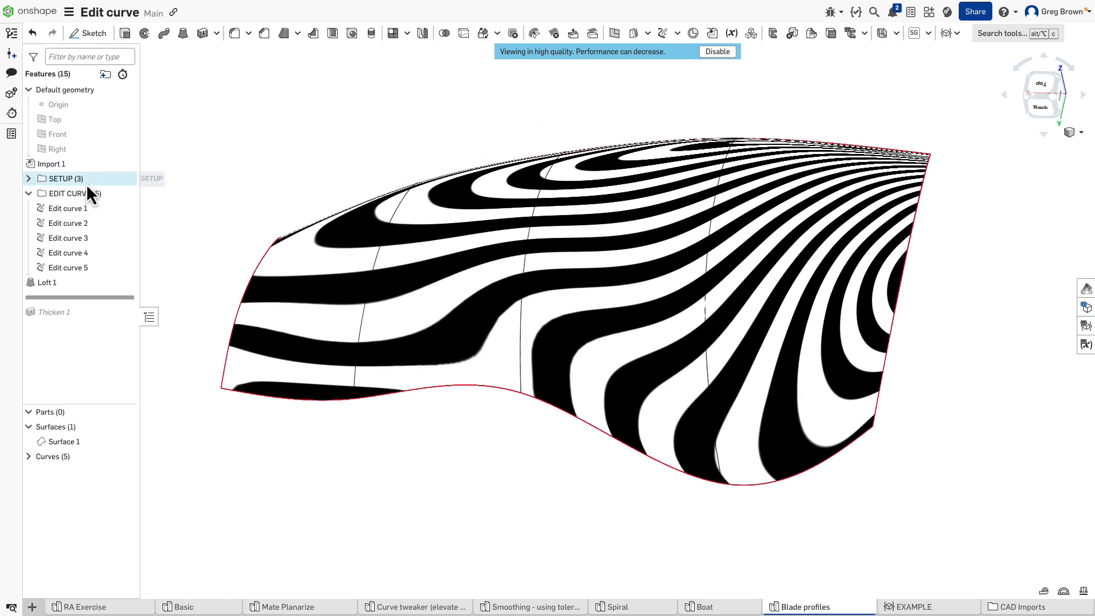
Step: Suppress the EDIT CURVE folder to compare the blade surface's zebra stripes, and unsuppress the folder again
{"action": "right_click", "coordinate": [106, 194]}
{"action": "left_click", "coordinate": [146, 228]}
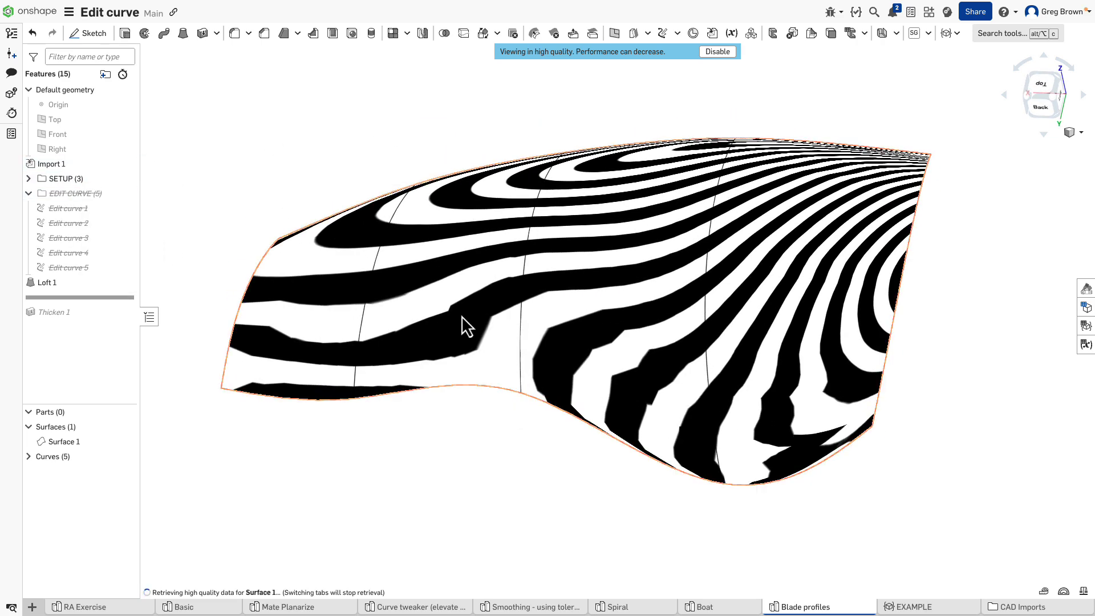
{"action": "right_click_drag", "start_coordinate": [467, 327], "coordinate": [514, 313]}
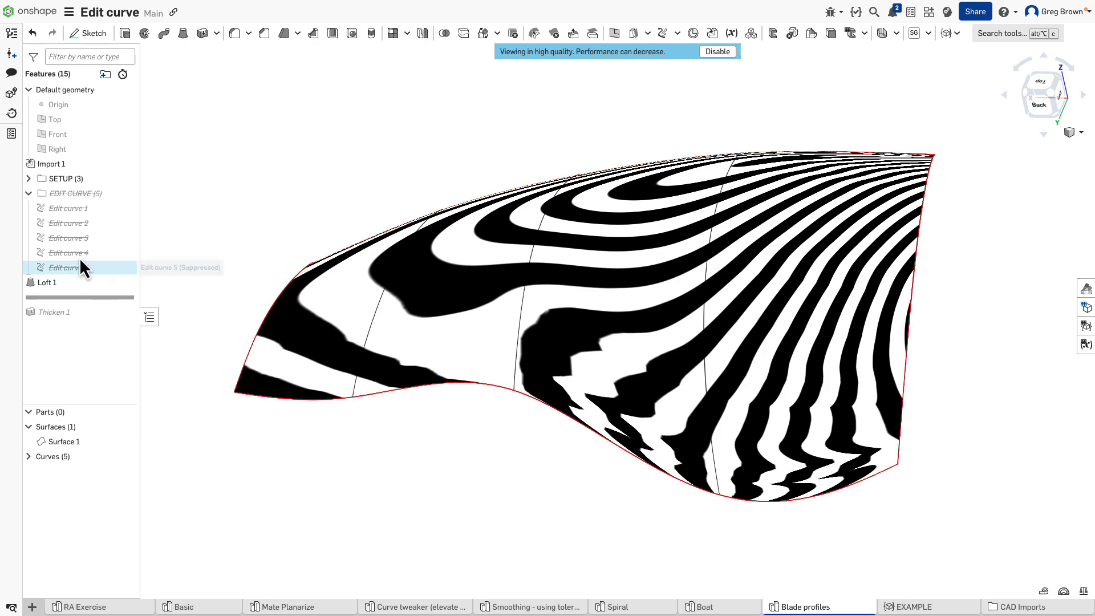
{"action": "right_click", "coordinate": [80, 193]}
{"action": "left_click", "coordinate": [153, 231]}
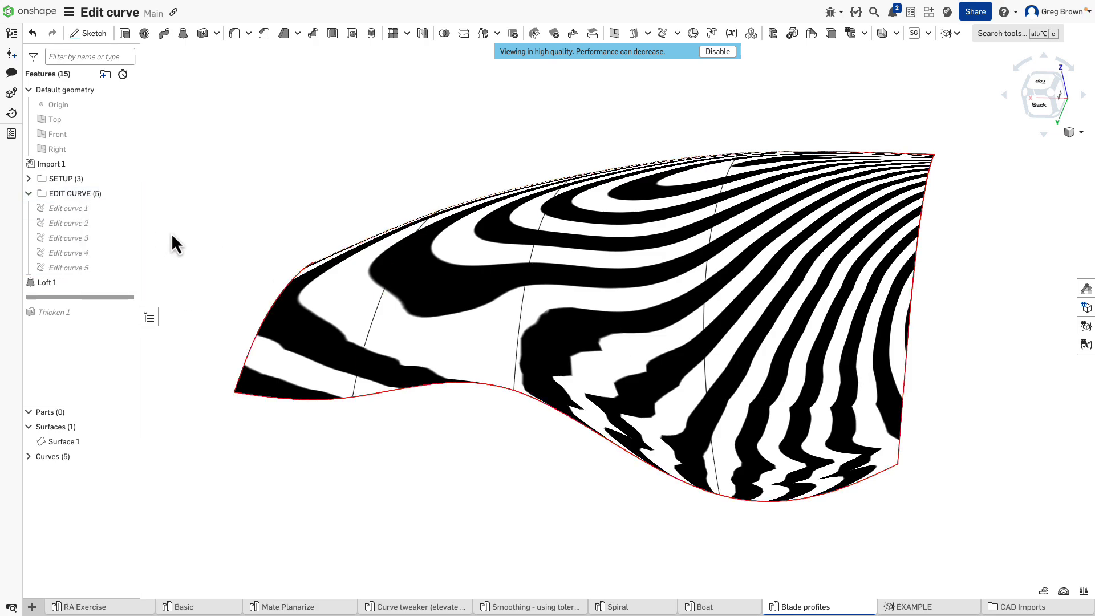
{"action": "mouse_move", "coordinate": [433, 259]}
{"action": "right_mouse_down"}
{"action": "mouse_move", "coordinate": [528, 265]}
{"action": "mouse_move", "coordinate": [515, 215]}
{"action": "mouse_move", "coordinate": [464, 215]}
{"action": "mouse_move", "coordinate": [509, 241]}
{"action": "mouse_move", "coordinate": [513, 293]}
{"action": "mouse_move", "coordinate": [482, 286]}
{"action": "right_mouse_up"}
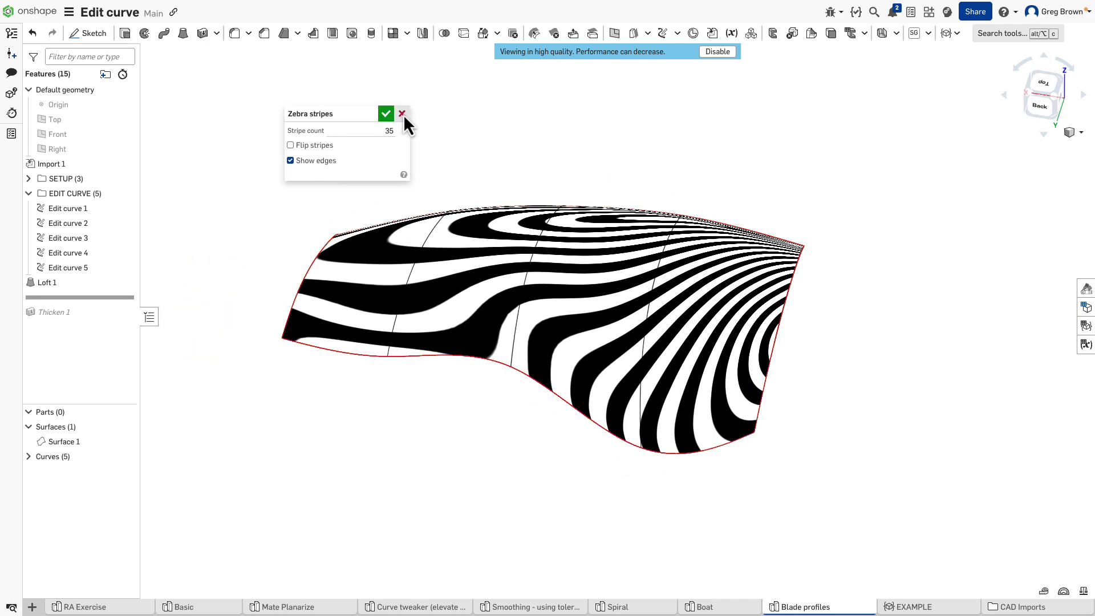
Step: Turn off the zebra stripes, review the settings of Edit curve 5 and close it without changes
{"action": "left_click", "coordinate": [403, 115]}
{"action": "right_click", "coordinate": [114, 270]}
{"action": "key", "text": "Escape"}
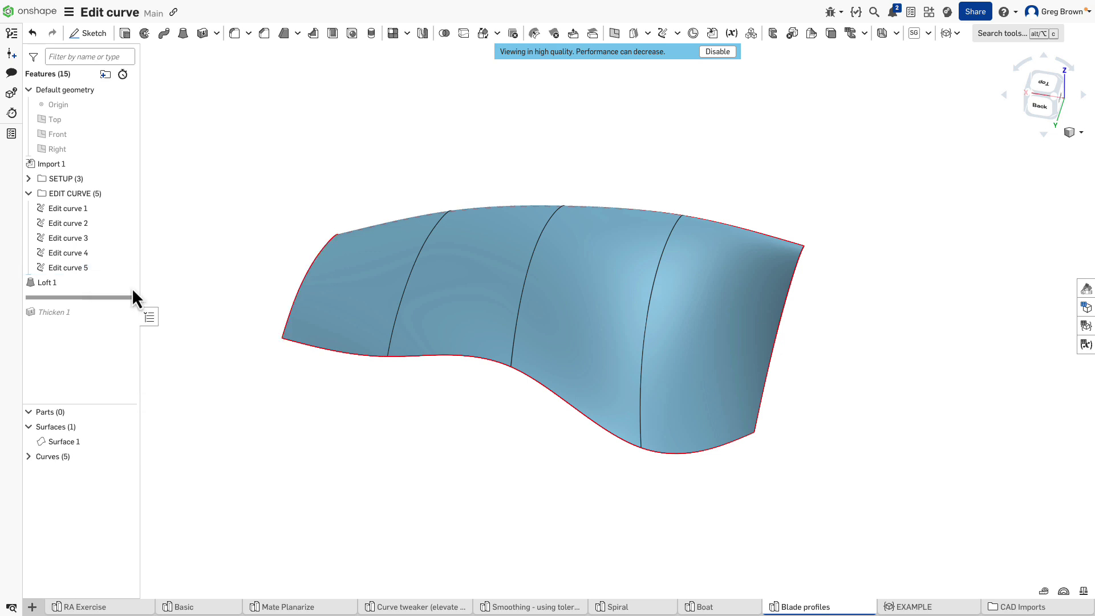
{"action": "double_click", "coordinate": [114, 268]}
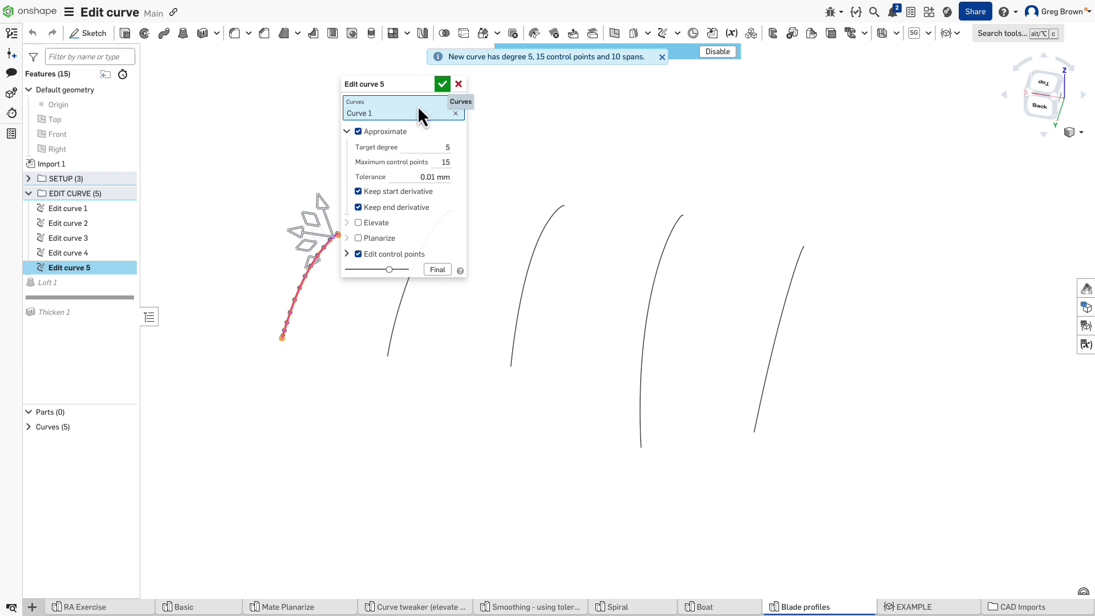
{"action": "left_click", "coordinate": [460, 84]}
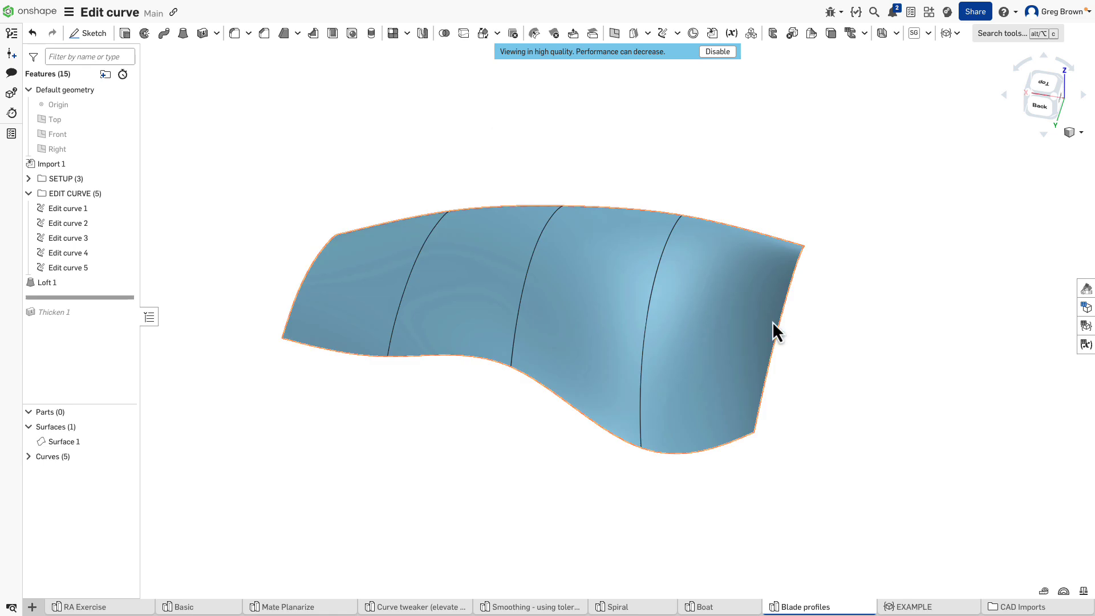
Step: Open the EXAMPLE Feature Studio and select its entire FeatureScript code for the Elevate feature
{"action": "left_click", "coordinate": [913, 607]}
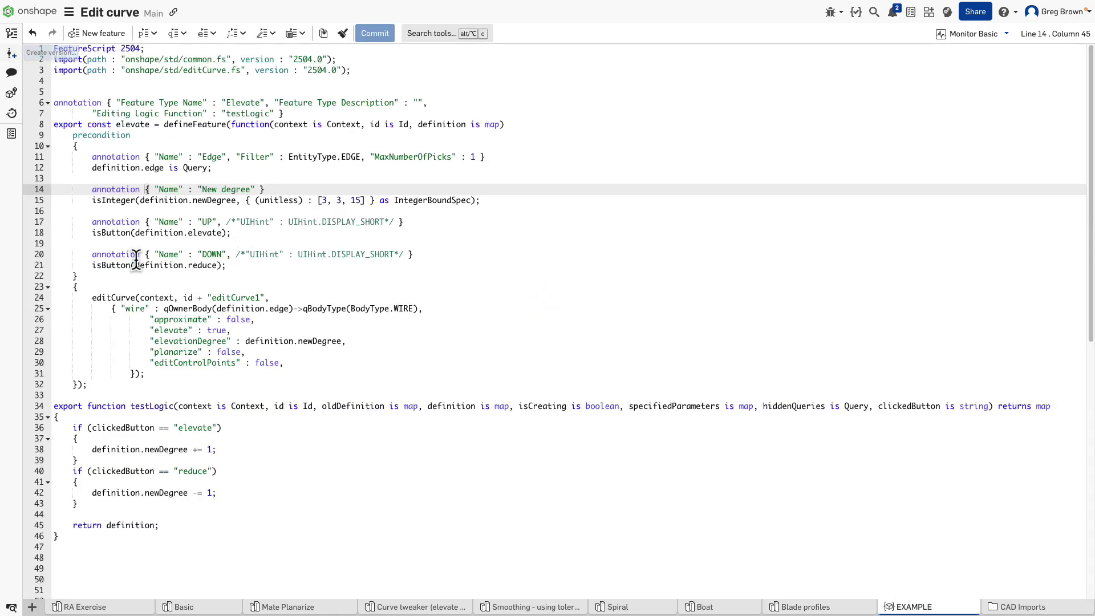
{"action": "left_click_drag", "start_coordinate": [74, 539], "coordinate": [54, 48]}
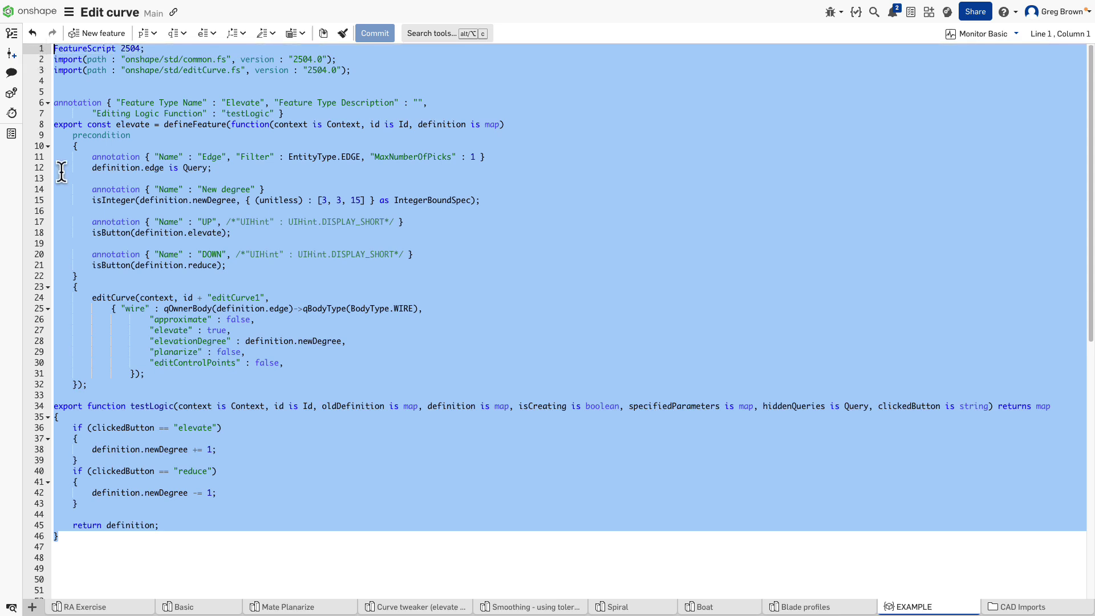
Step: Highlight the editCurve call in the Elevate code, then only its elevate and elevationDegree lines
{"action": "left_click", "coordinate": [259, 233]}
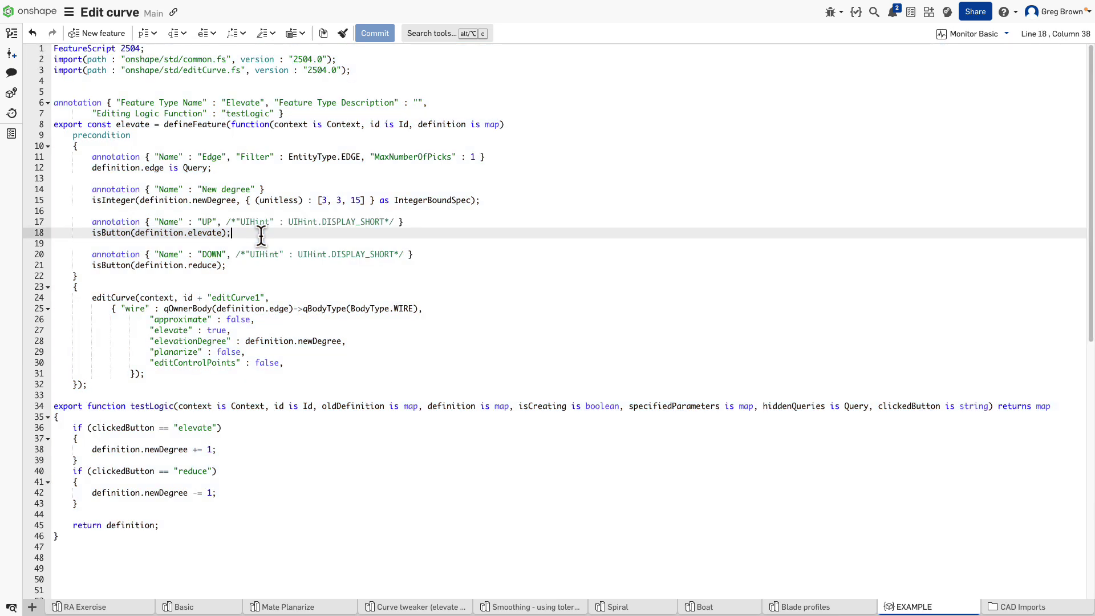
{"action": "left_click_drag", "start_coordinate": [149, 375], "coordinate": [44, 293]}
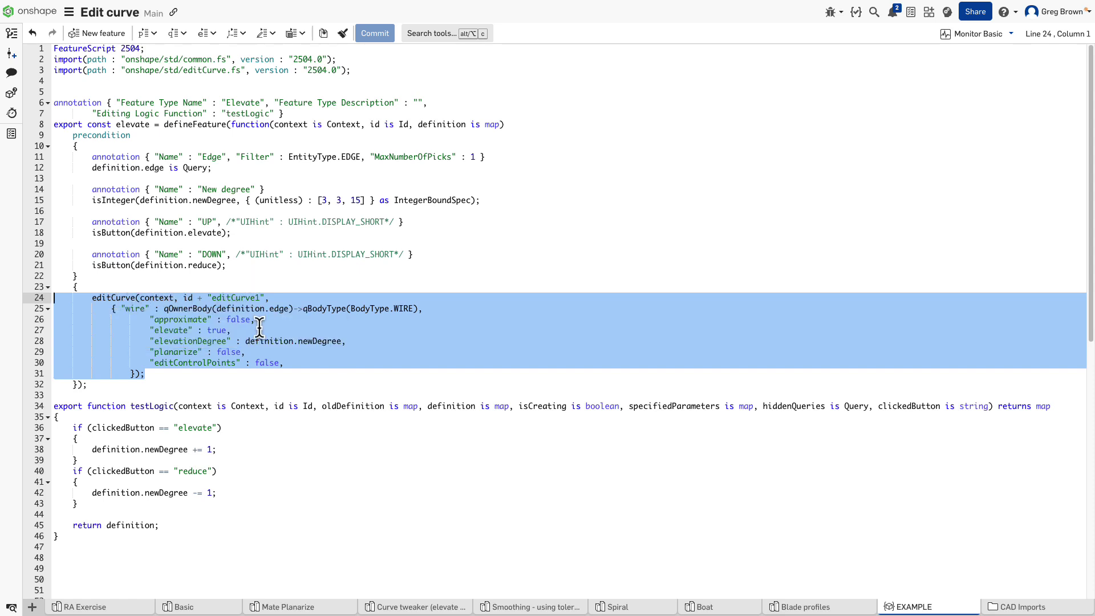
{"action": "left_click", "coordinate": [223, 342]}
{"action": "left_click_drag", "start_coordinate": [150, 342], "coordinate": [53, 332]}
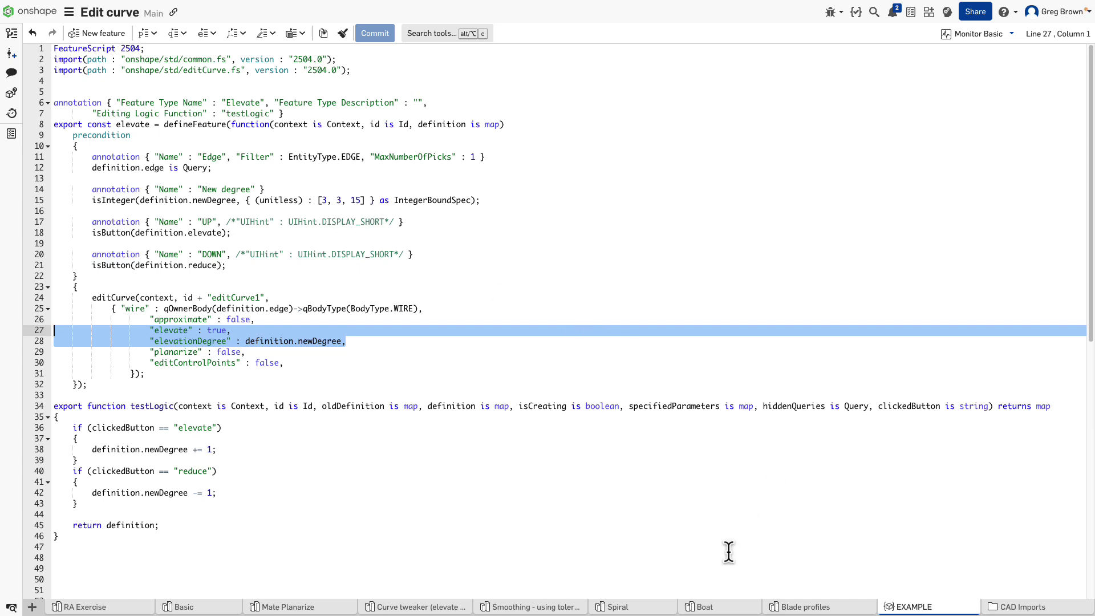
Step: Open the Blade profiles Part Studio and roll the history back to before Loft 1
{"action": "left_click", "coordinate": [796, 607]}
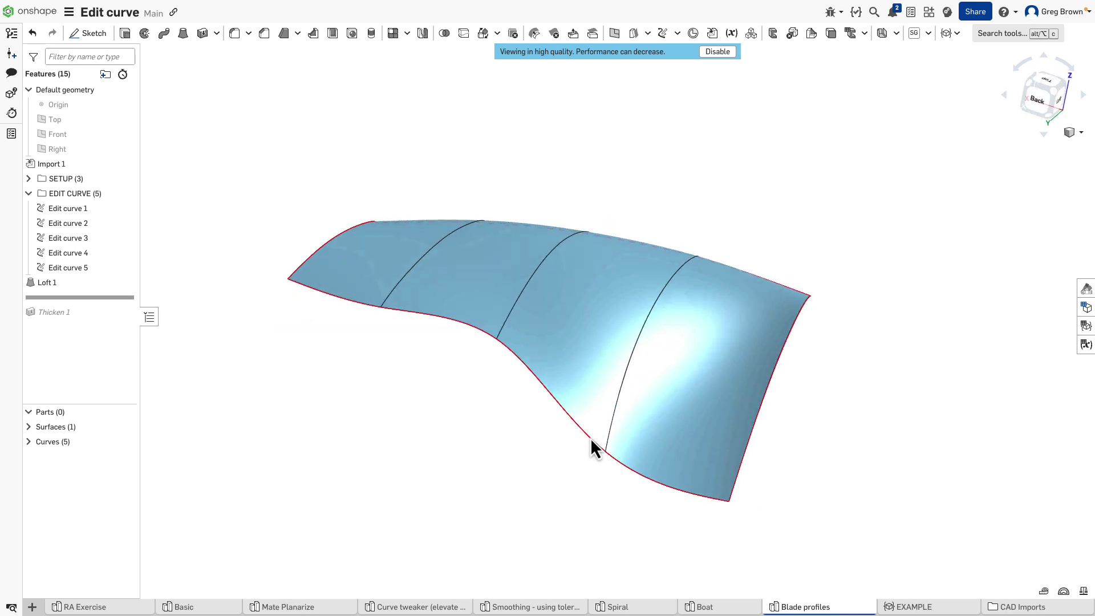
{"action": "left_click_drag", "start_coordinate": [87, 299], "coordinate": [91, 282]}
{"action": "right_click_drag", "start_coordinate": [385, 319], "coordinate": [744, 173]}
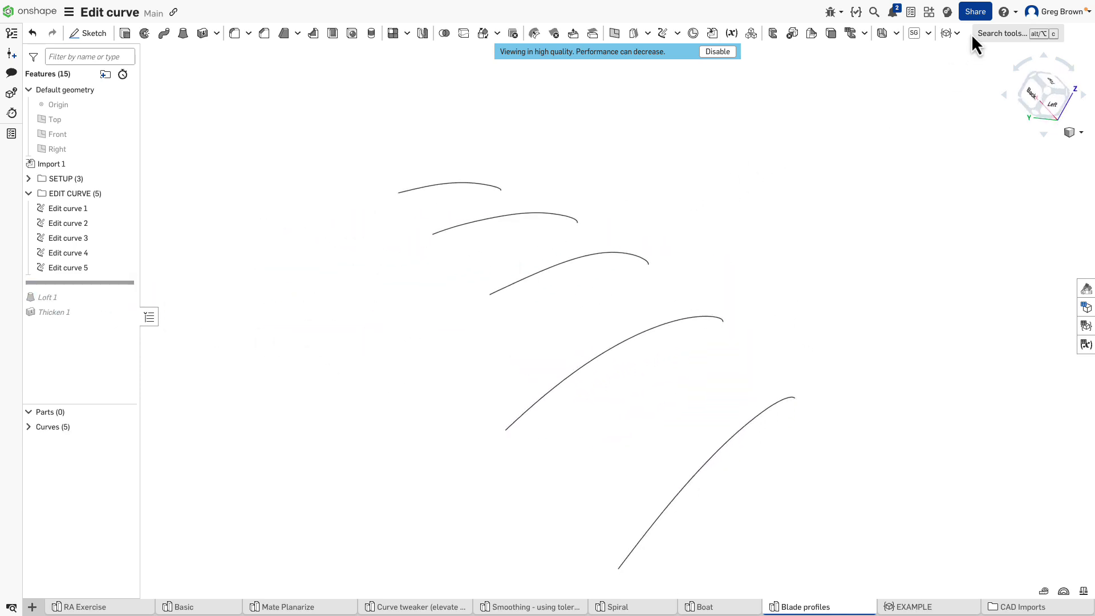
Step: Start the custom Elevate feature and select the second-largest blade profile curve as its edge
{"action": "left_click", "coordinate": [956, 33]}
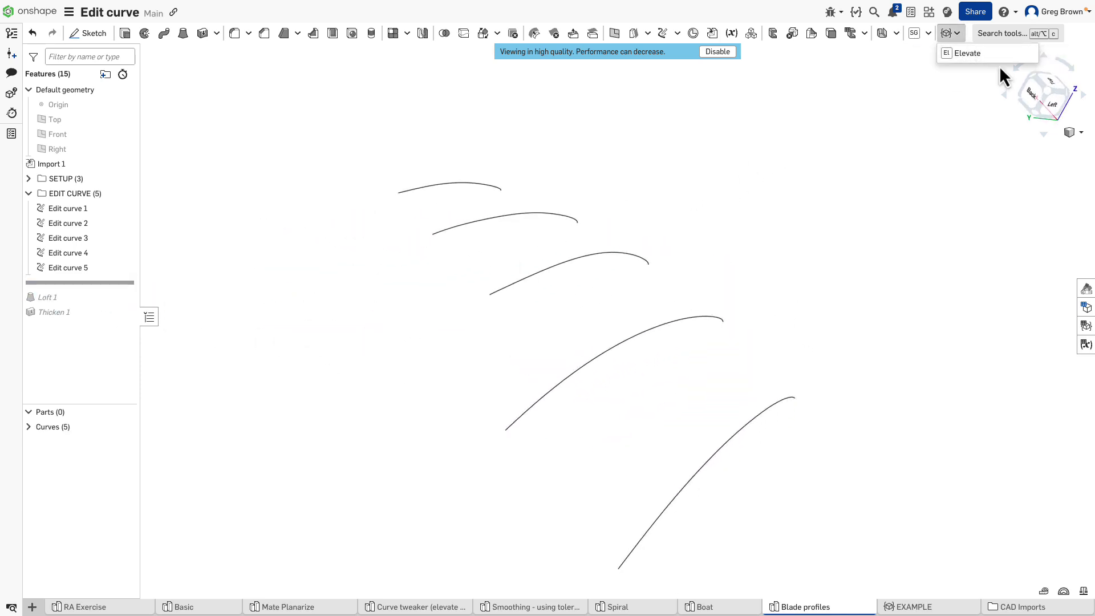
{"action": "left_click", "coordinate": [970, 53]}
{"action": "left_click_drag", "start_coordinate": [401, 97], "coordinate": [405, 329]}
{"action": "left_click", "coordinate": [546, 394]}
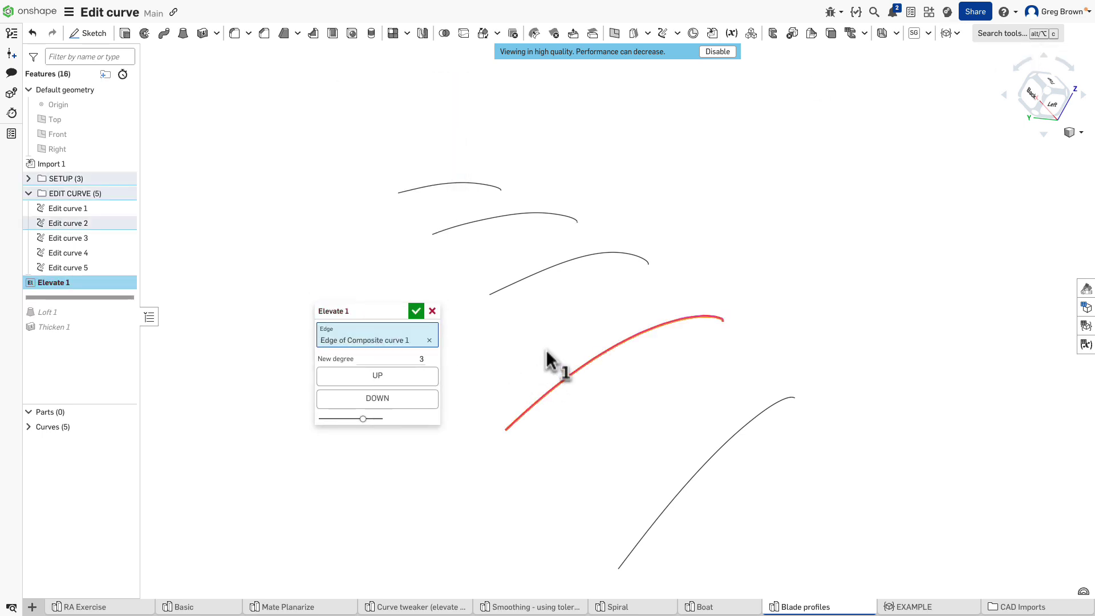
{"action": "right_click_drag", "start_coordinate": [552, 299], "coordinate": [598, 365]}
{"action": "scroll", "coordinate": [597, 368], "scroll_direction": "up", "scroll_amount": 3}
Step: Raise the Elevate feature's new degree to 12 with its custom increment control
{"action": "left_click", "coordinate": [415, 378]}
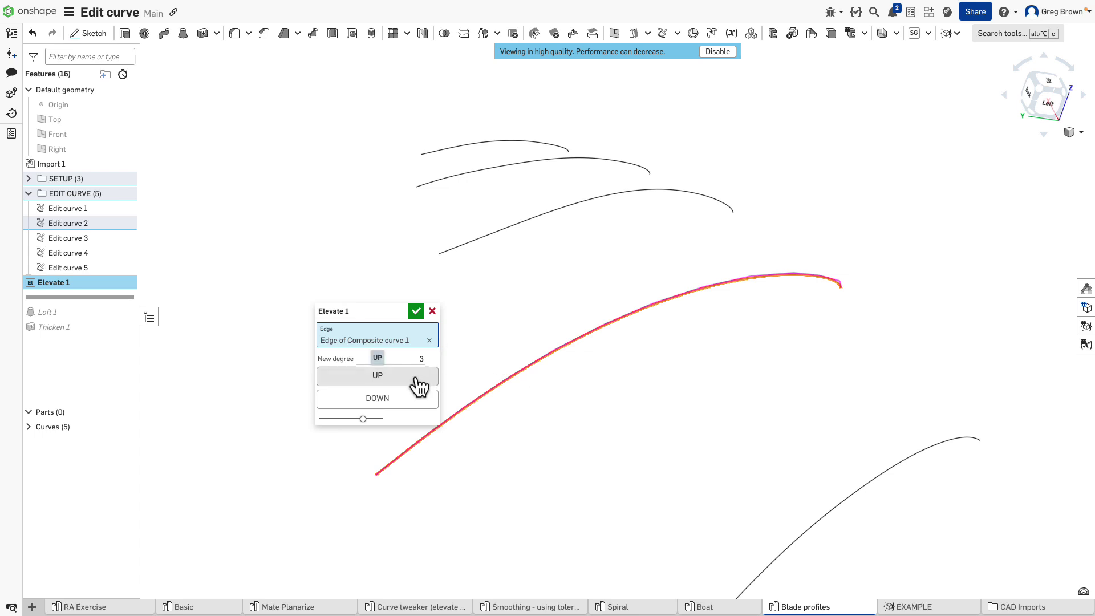
{"action": "left_click", "coordinate": [415, 378]}
{"action": "left_click", "coordinate": [415, 378]}
{"action": "left_click", "coordinate": [415, 377]}
{"action": "left_click", "coordinate": [415, 378]}
{"action": "left_click", "coordinate": [414, 377]}
{"action": "left_click", "coordinate": [414, 378]}
{"action": "left_click", "coordinate": [415, 377]}
{"action": "left_click", "coordinate": [414, 378]}
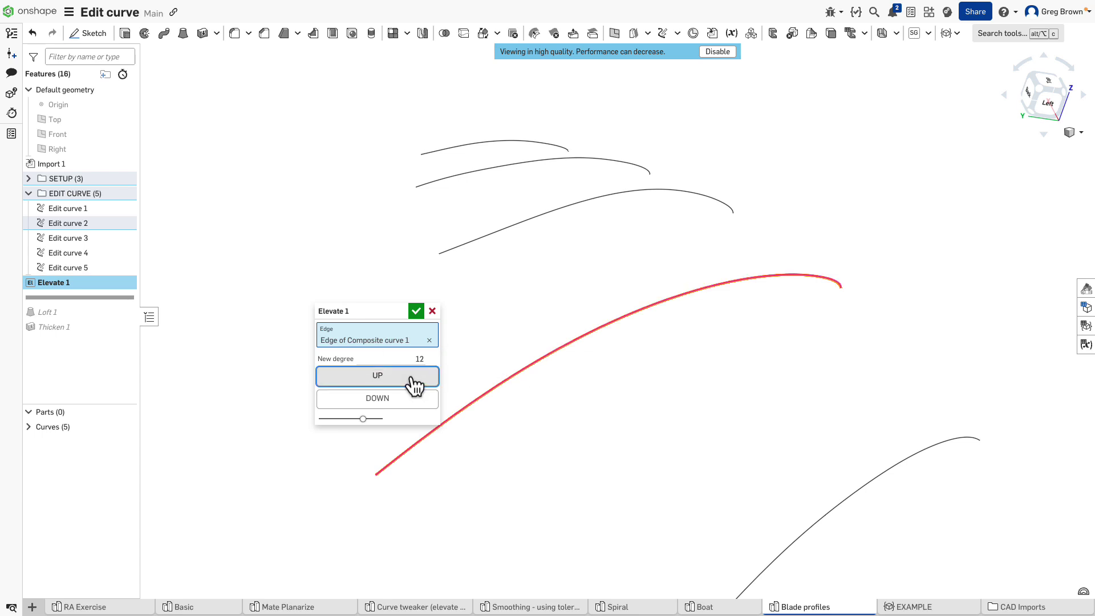
Step: Lower the Elevate feature's new degree to 8 with its custom decrement control
{"action": "left_click", "coordinate": [411, 399]}
{"action": "left_click", "coordinate": [411, 399]}
{"action": "left_click", "coordinate": [411, 400]}
{"action": "left_click", "coordinate": [411, 399]}
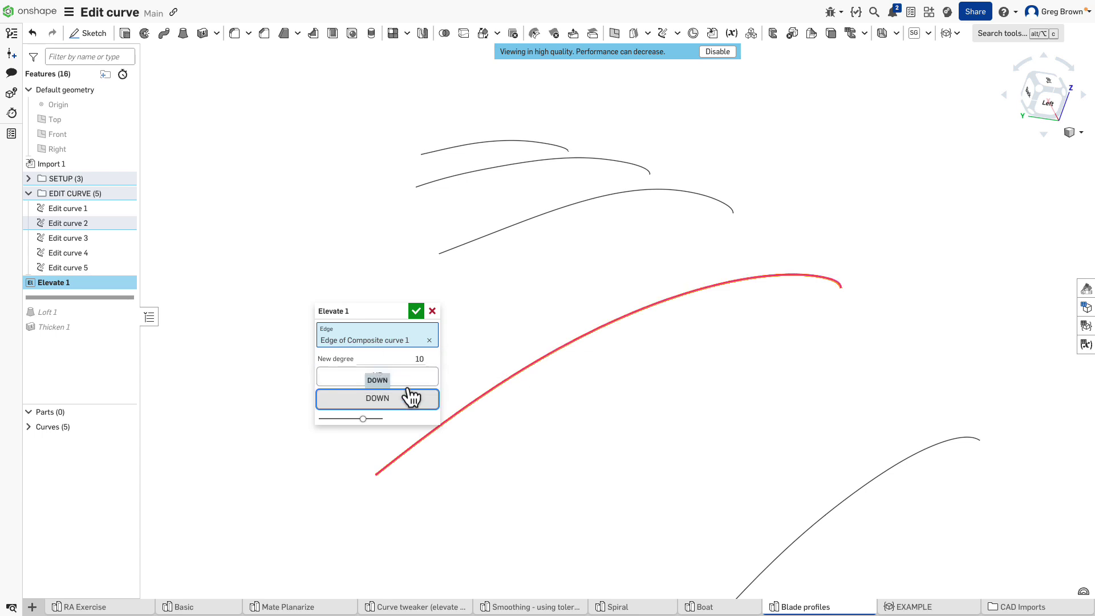
{"action": "left_click", "coordinate": [410, 399]}
{"action": "left_click_drag", "start_coordinate": [379, 310], "coordinate": [415, 269]}
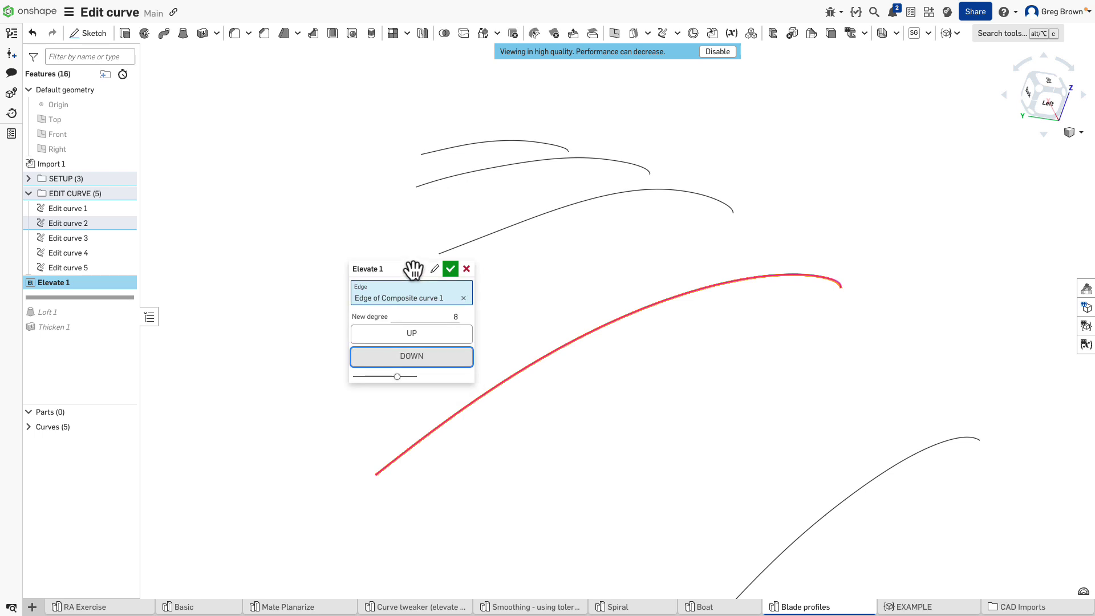
{"action": "left_click", "coordinate": [434, 355]}
{"action": "left_click", "coordinate": [434, 354]}
{"action": "left_click", "coordinate": [433, 355]}
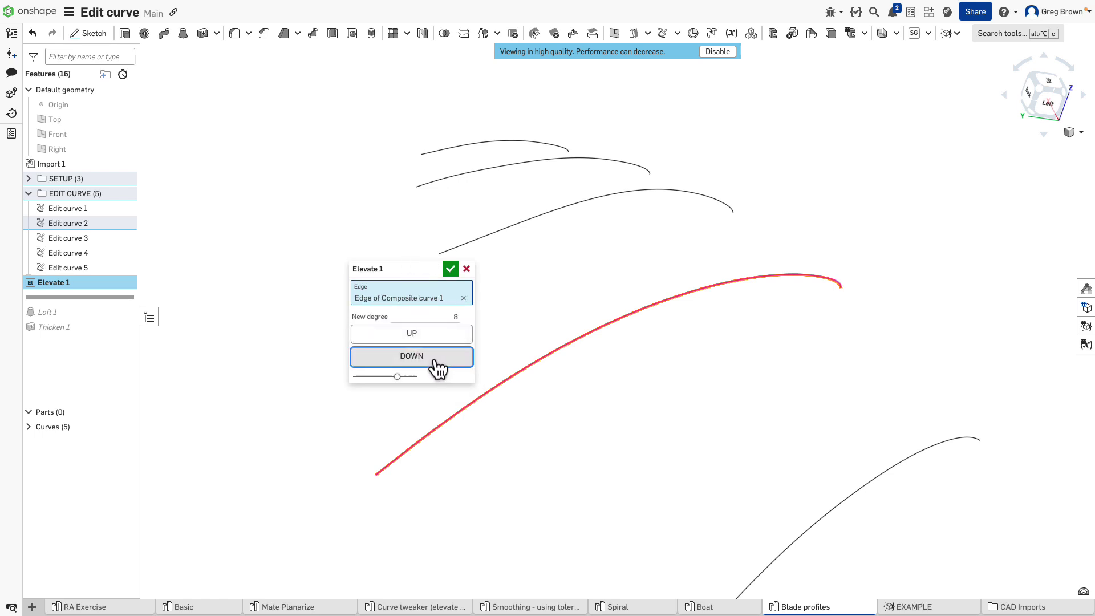
Step: Adjust the new degree to 7 and discard the Elevate feature
{"action": "left_click", "coordinate": [435, 352]}
{"action": "left_click", "coordinate": [431, 337]}
{"action": "left_click", "coordinate": [430, 335]}
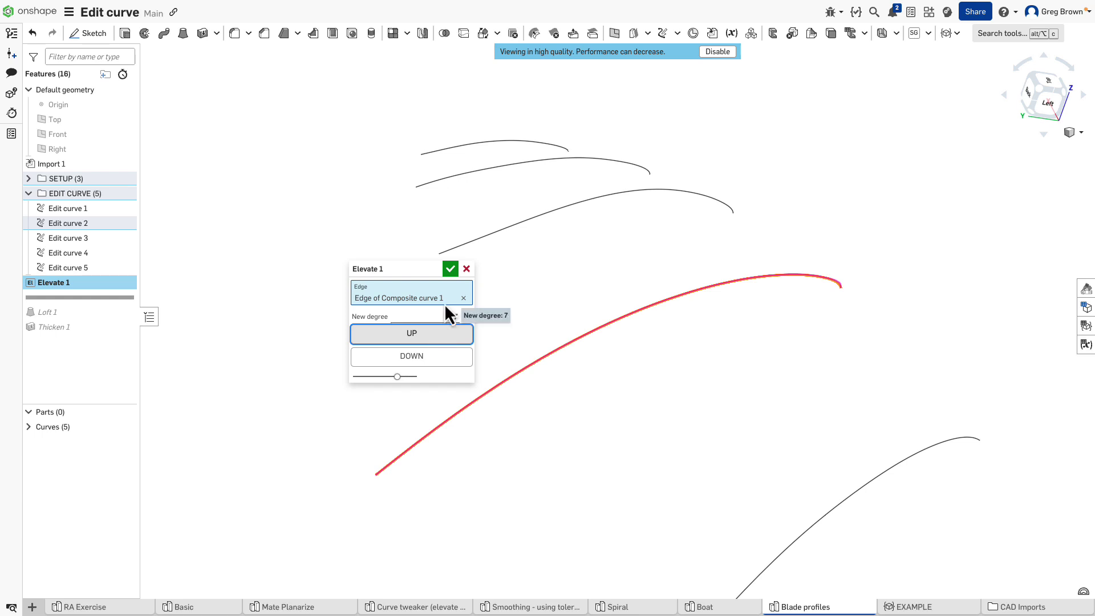
{"action": "left_click", "coordinate": [466, 271]}
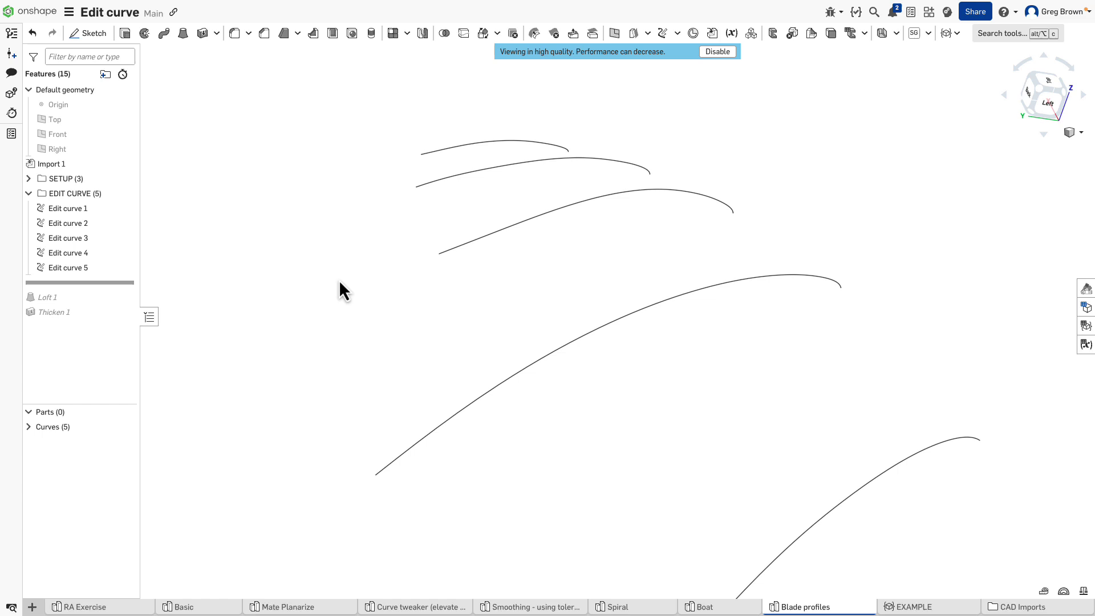
Step: Review the Approximate, Elevate, Planarize and Edit control points options of Edit curve 5 and close it without changes
{"action": "right_click", "coordinate": [64, 269]}
{"action": "left_click", "coordinate": [108, 291]}
{"action": "left_click", "coordinate": [356, 317]}
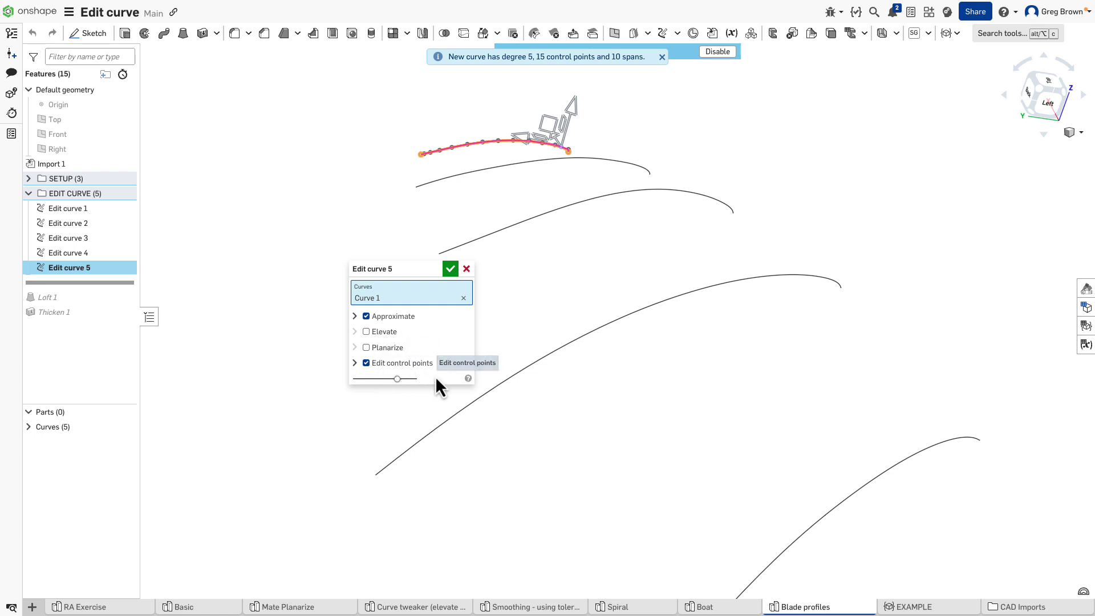
{"action": "left_click_drag", "start_coordinate": [387, 269], "coordinate": [250, 221]}
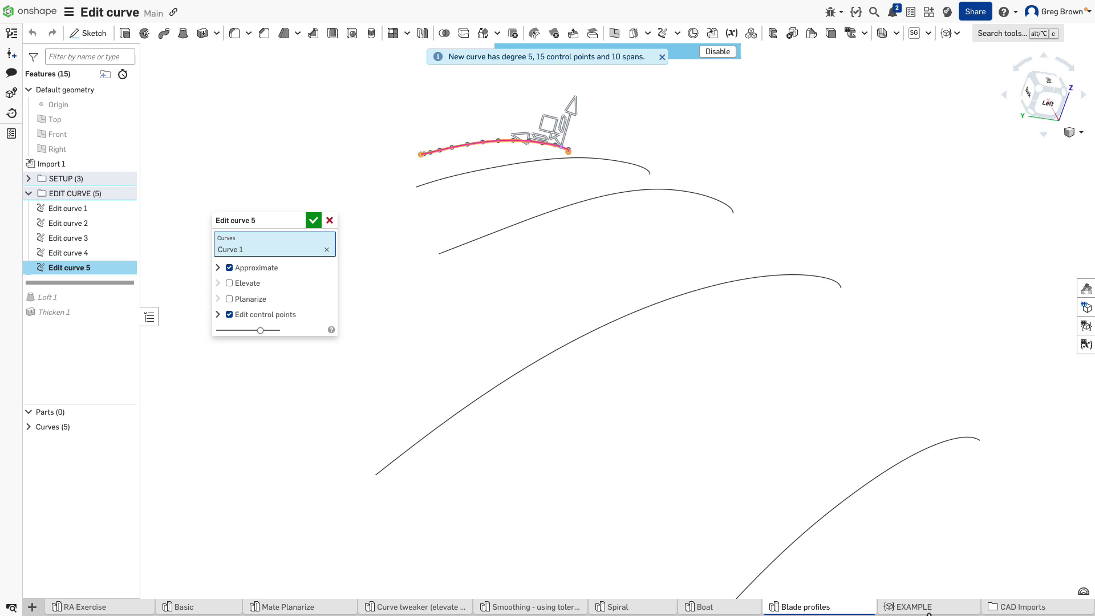
{"action": "mouse_move", "coordinate": [929, 614]}
{"action": "left_click", "coordinate": [314, 221]}
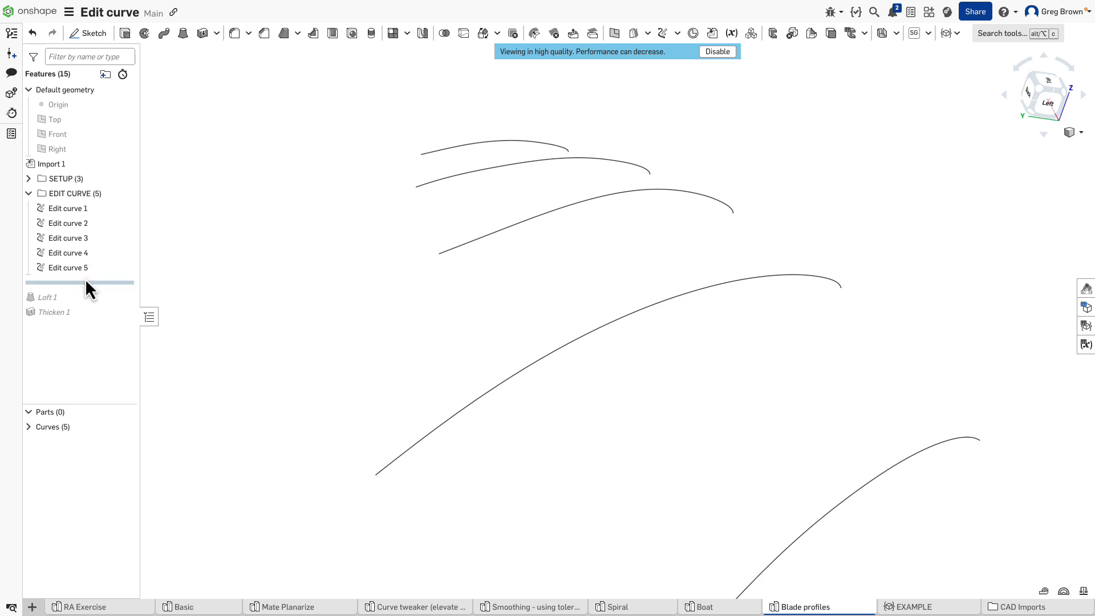
Step: Roll the history forward to after Loft 1 and inspect the lofted blade surface
{"action": "left_click_drag", "start_coordinate": [84, 282], "coordinate": [83, 309]}
{"action": "right_click_drag", "start_coordinate": [202, 334], "coordinate": [444, 249]}
{"action": "scroll", "coordinate": [502, 288], "scroll_direction": "down", "scroll_amount": 3}
{"action": "scroll", "coordinate": [406, 269], "scroll_direction": "up", "scroll_amount": 5}
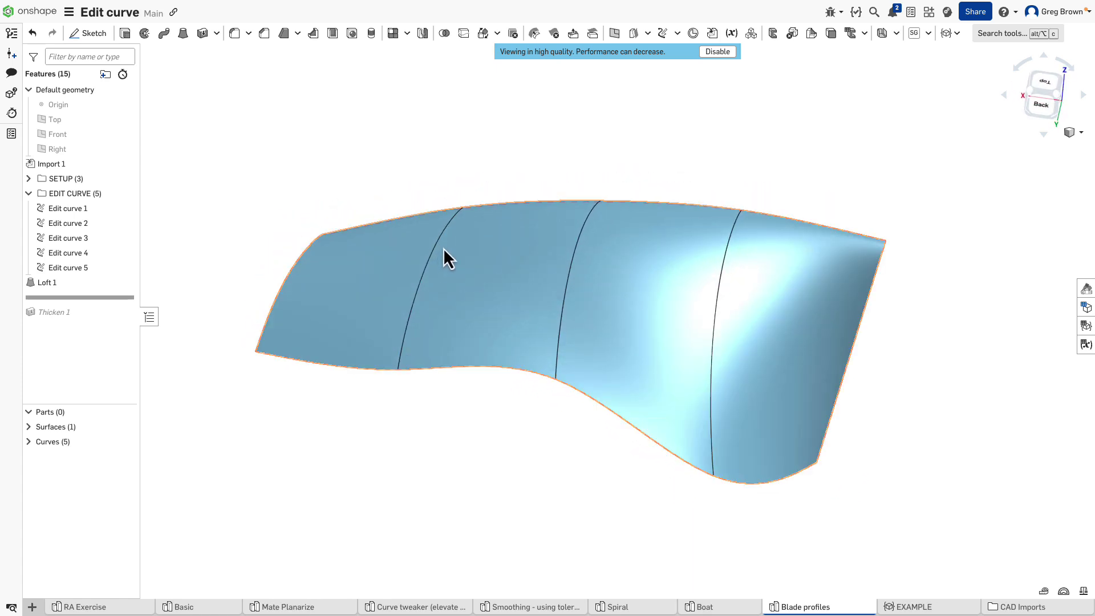